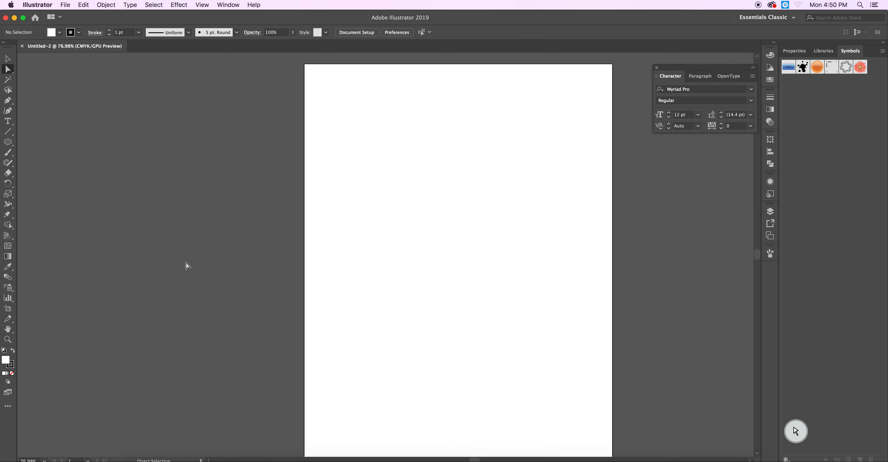
- Draw a circle about 0.89 in across in the artboard's upper-left area and pull its top anchor straight up to about Y 2.57 in
click(7, 142)
drag(359, 185, 392, 217)
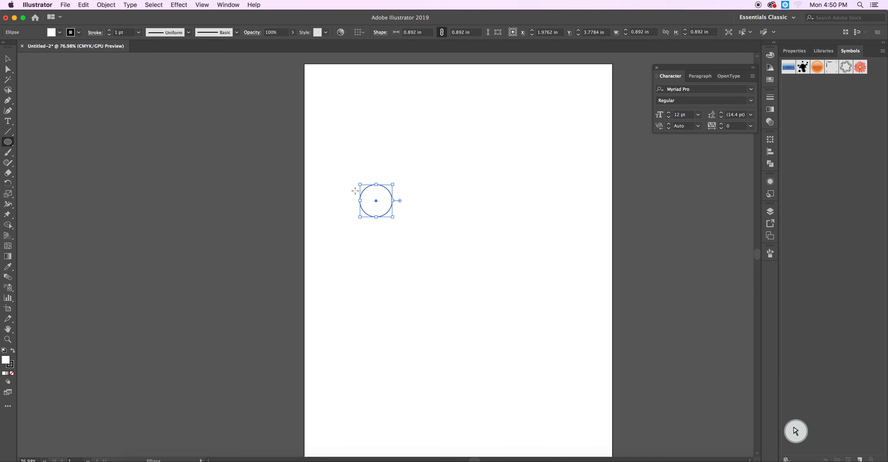
click(7, 70)
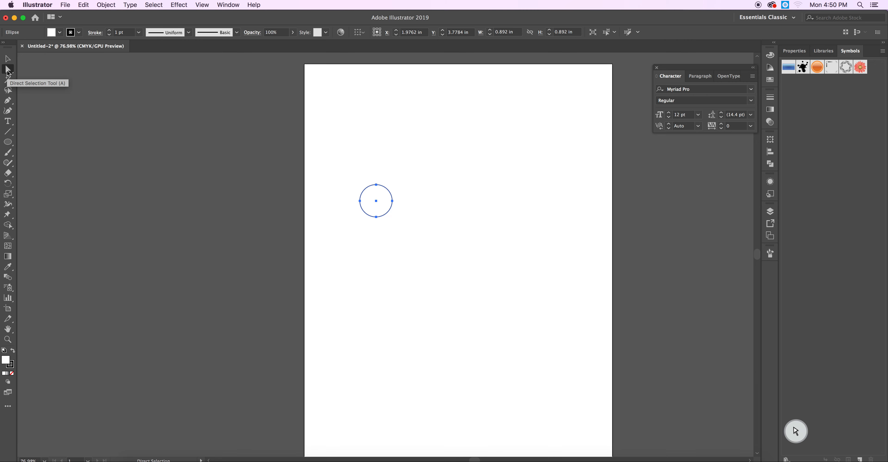
click(376, 186)
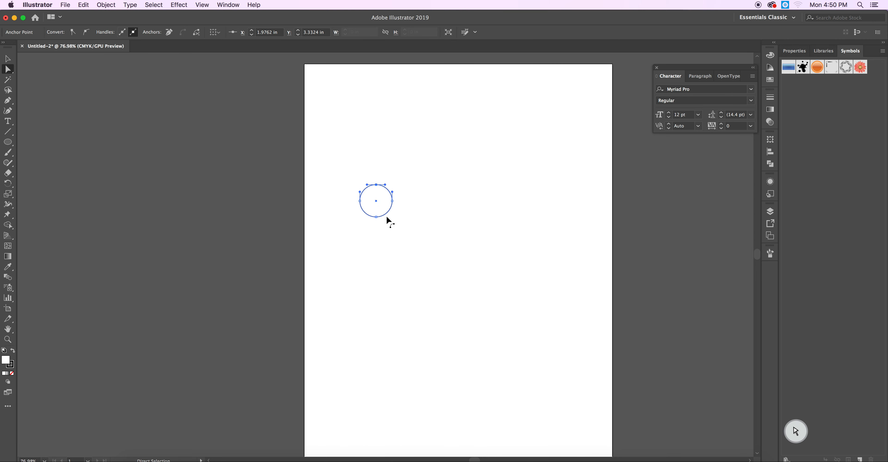
drag(377, 185, 377, 150)
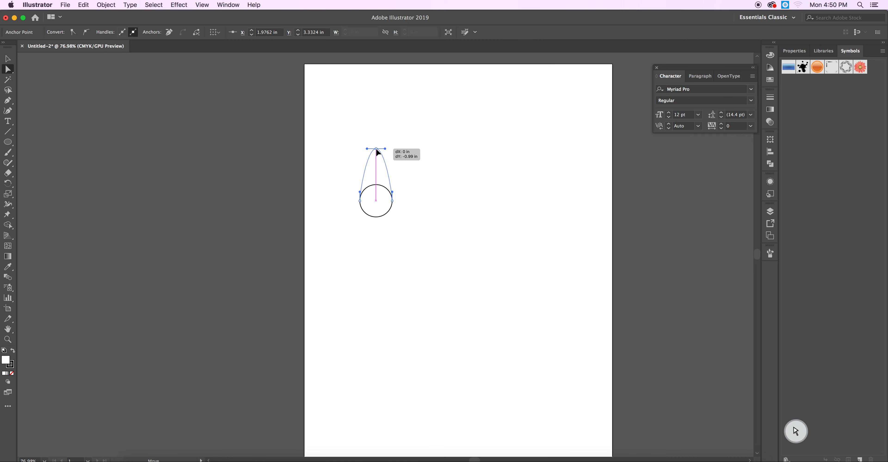
drag(376, 150, 378, 158)
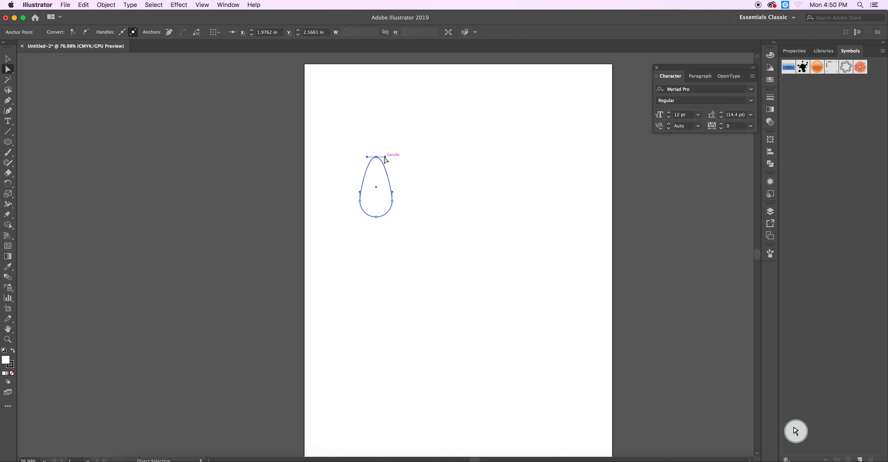
- Reshape the direction handles at the top anchor to form a sharp, even teardrop tip
mouse_move(385, 158)
mouse_down()
mouse_move(387, 191)
mouse_move(383, 165)
mouse_move(369, 162)
mouse_up()
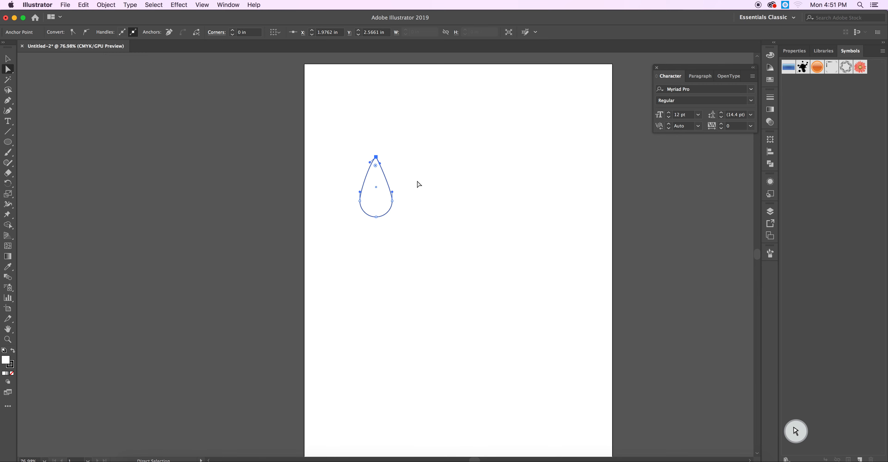
click(7, 58)
click(48, 73)
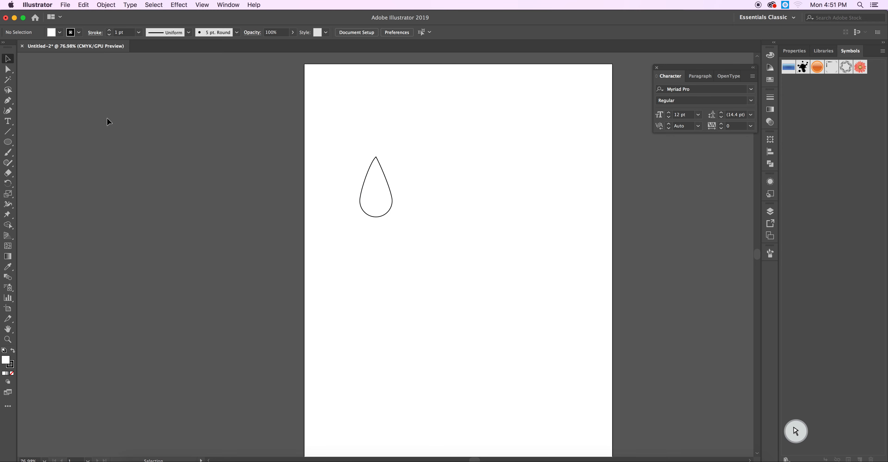
click(8, 70)
click(366, 177)
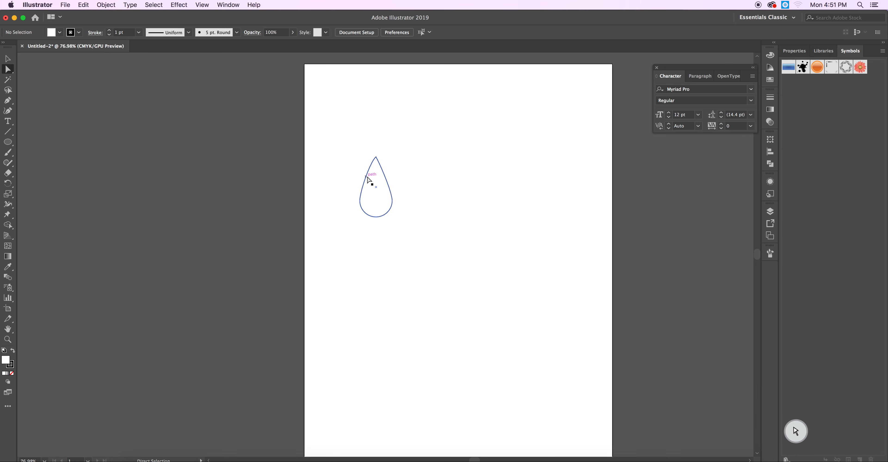
drag(370, 162, 370, 163)
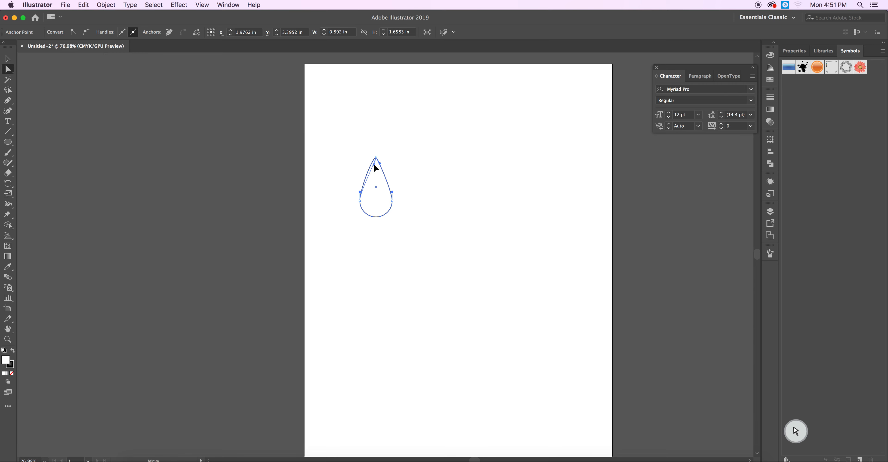
drag(374, 163, 374, 164)
click(7, 59)
click(357, 186)
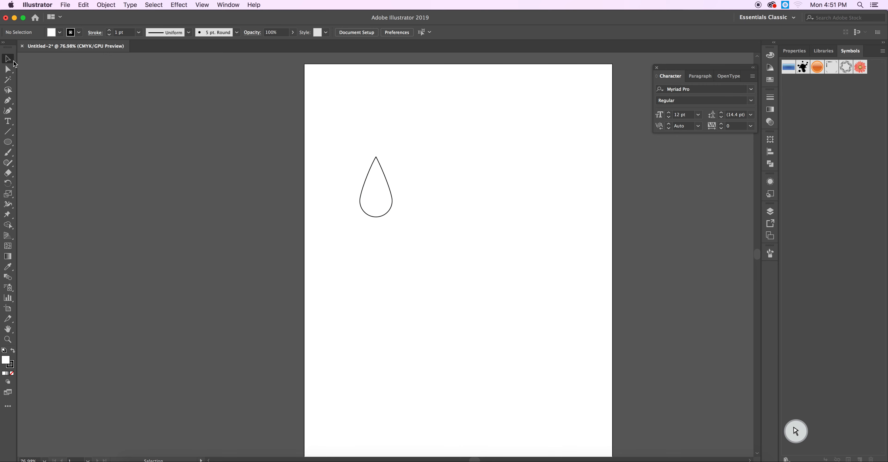
- Set the teardrop's stroke to None
click(367, 215)
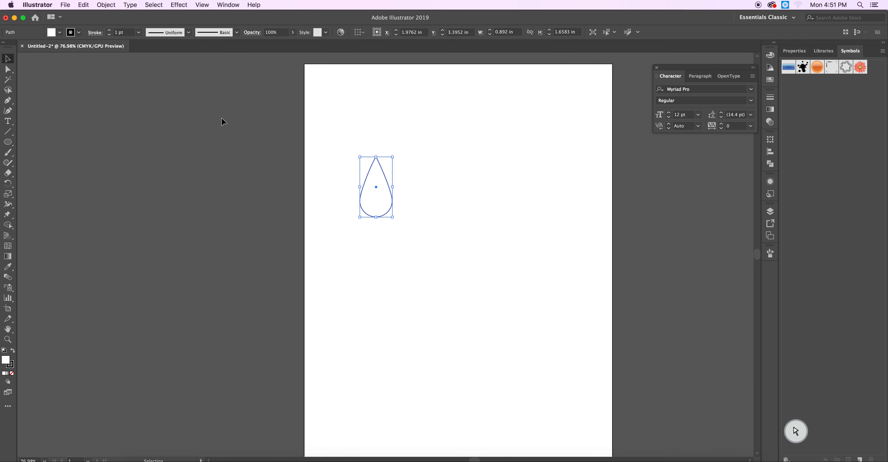
click(79, 32)
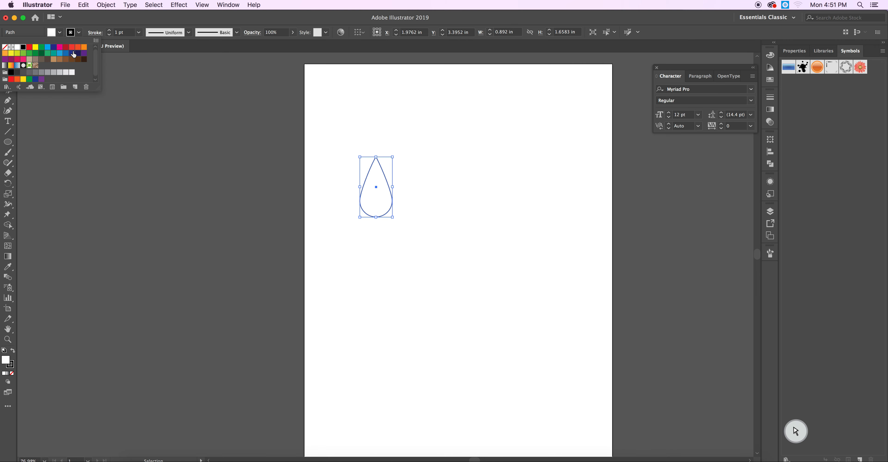
click(5, 47)
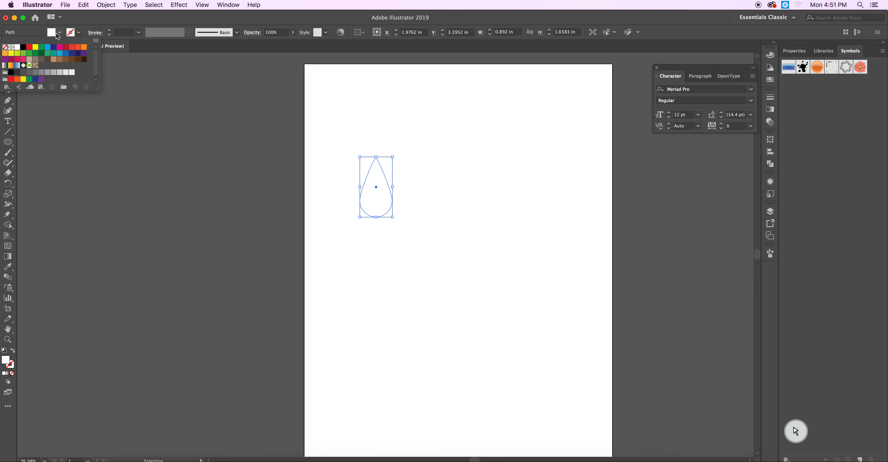
click(65, 53)
click(79, 32)
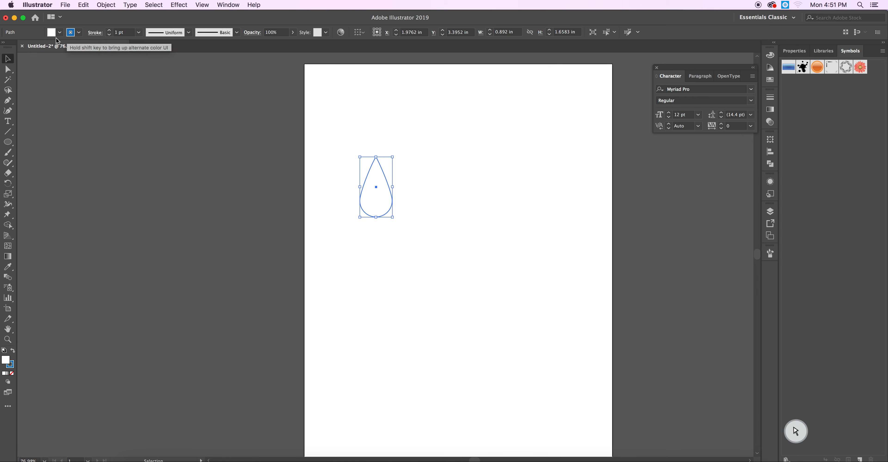
click(79, 33)
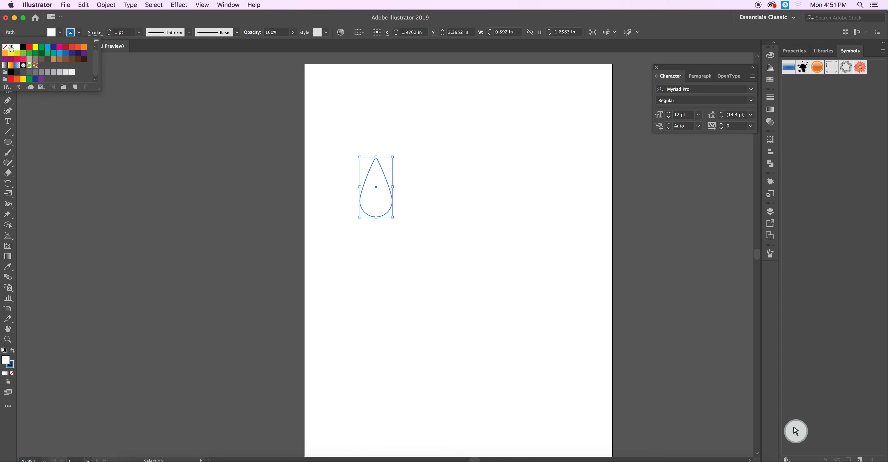
click(5, 47)
- Fill the teardrop with the medium blue swatch (1B75BC)
click(54, 36)
click(58, 34)
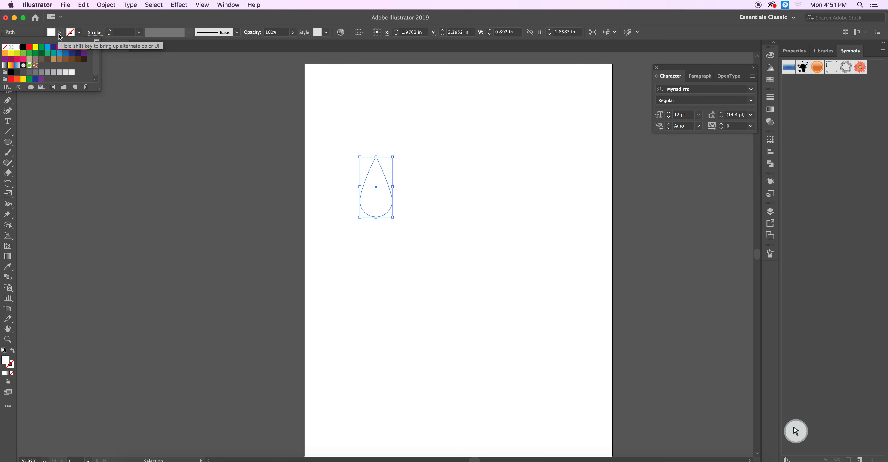
click(60, 54)
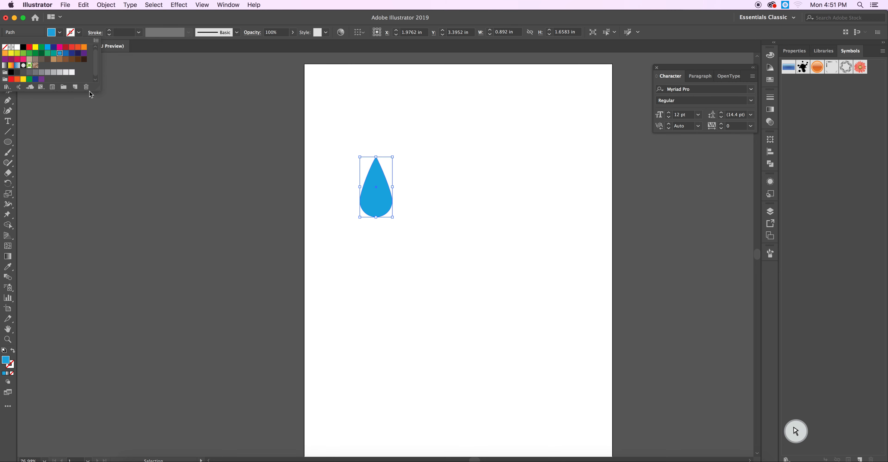
click(67, 54)
click(130, 103)
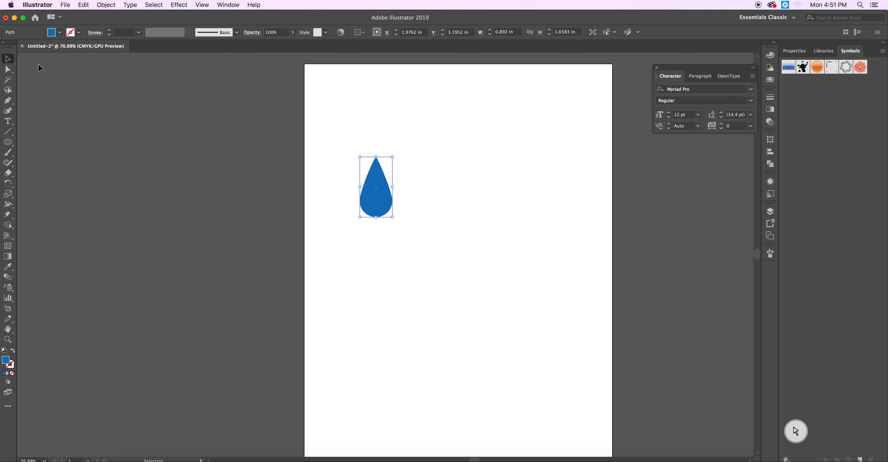
click(9, 247)
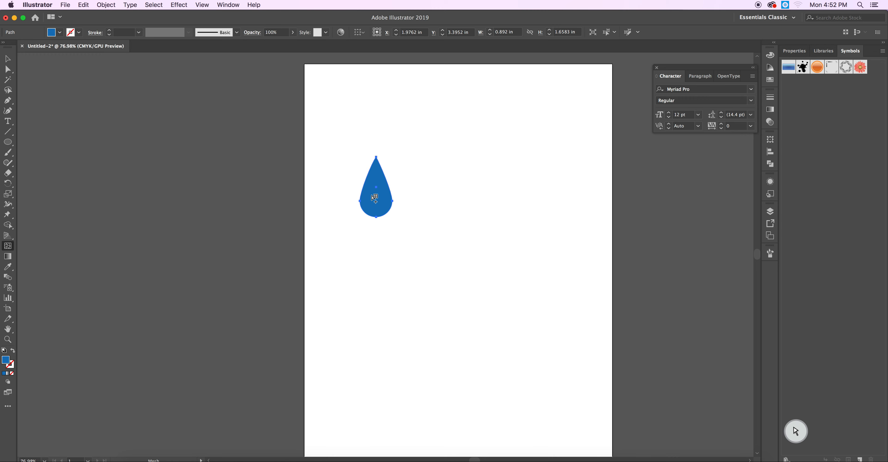
click(380, 199)
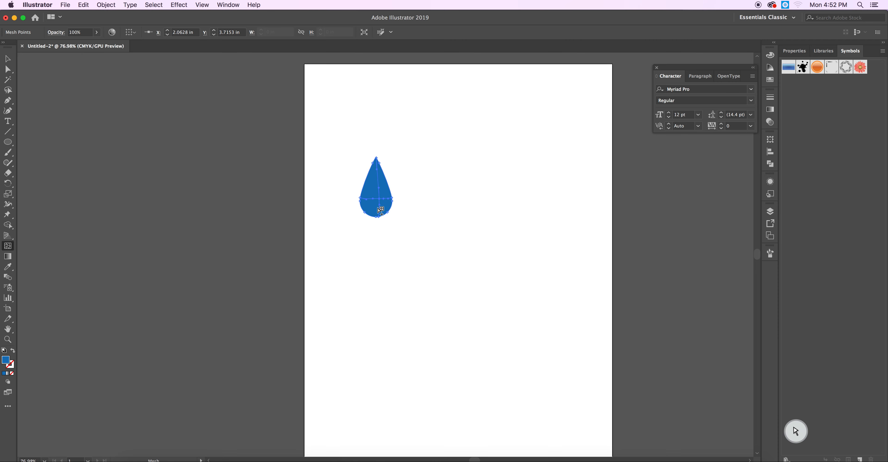
click(371, 186)
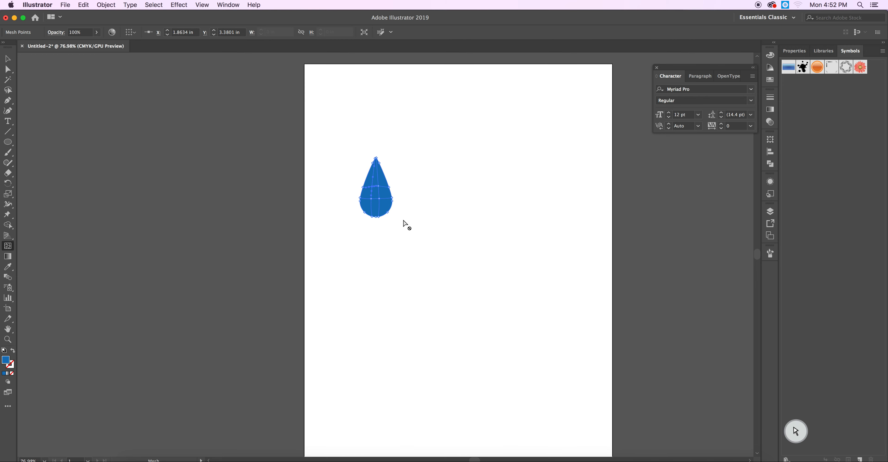
click(388, 202)
click(370, 207)
drag(369, 199, 367, 186)
key(super+equal)
key(super+equal)
key(super+equal)
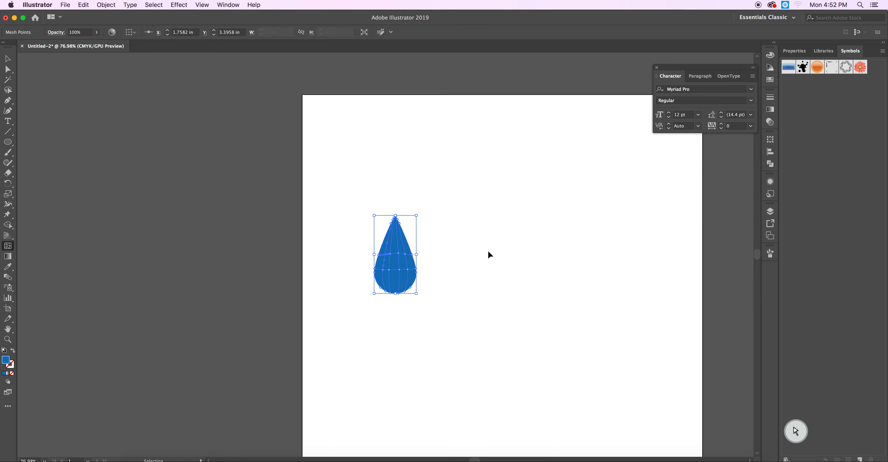
key(super+equal)
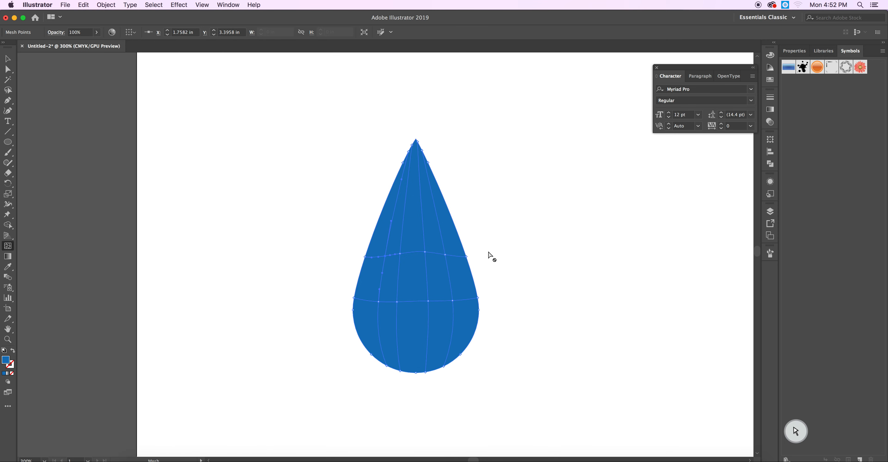
key(super)
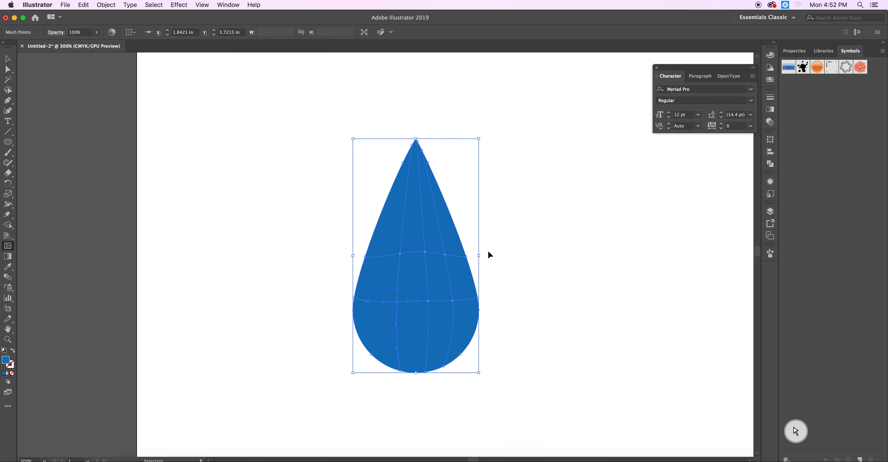
key(super+z)
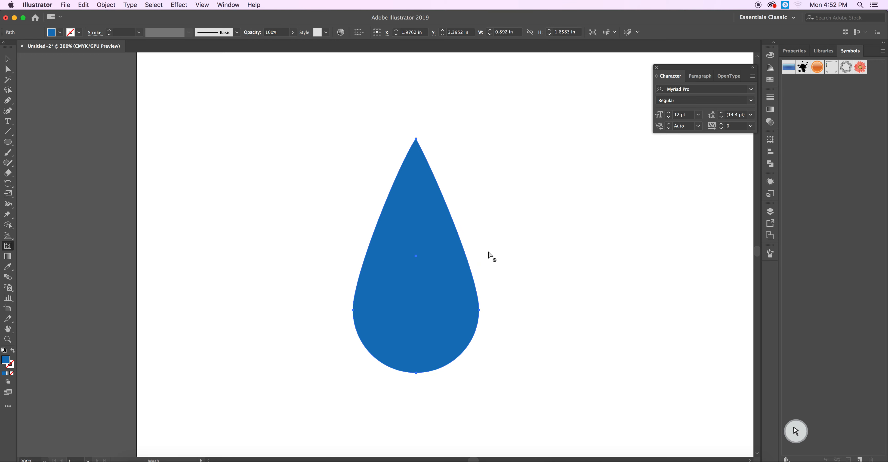
- Build a gradient mesh on the teardrop with three rows across the bulb, a vertical centre line and one vertical line on either side
key(super+equal)
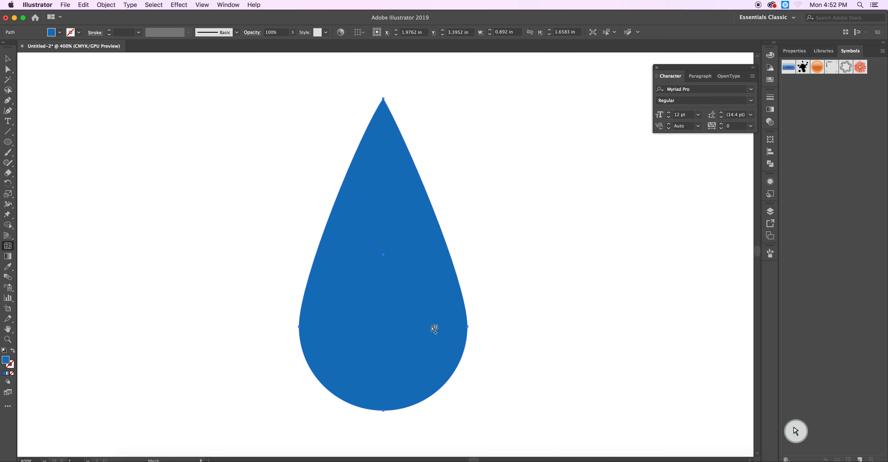
click(383, 332)
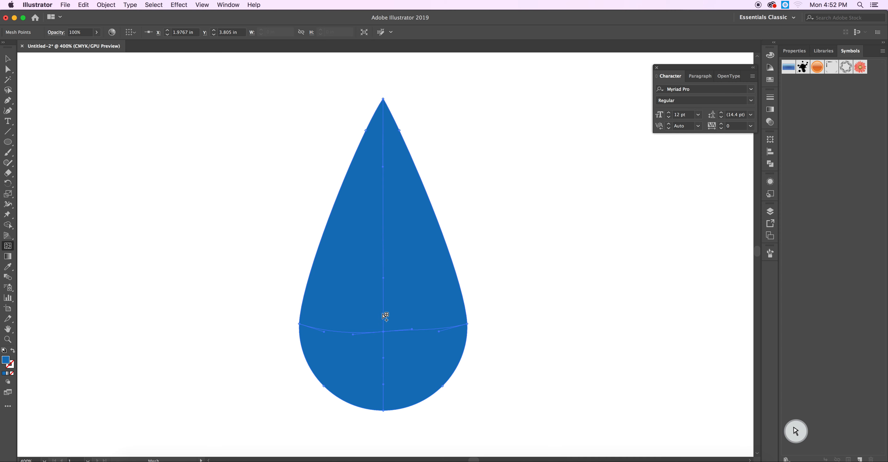
click(383, 369)
click(383, 291)
click(435, 329)
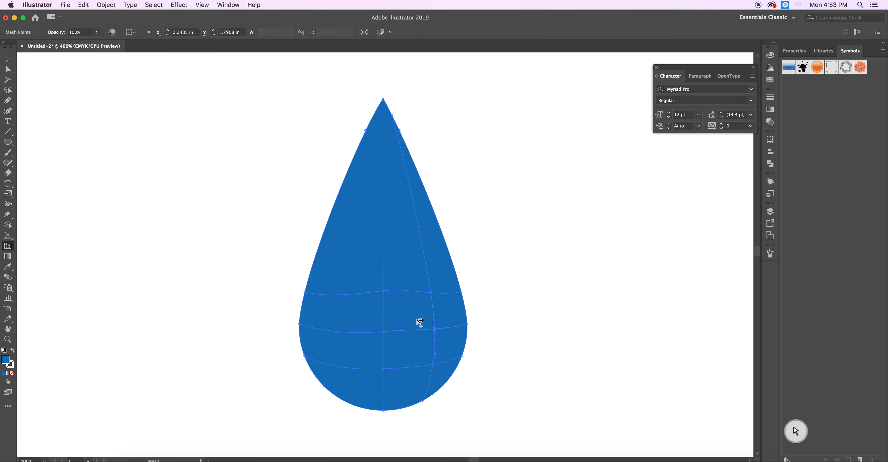
click(337, 331)
- Try to recolour the mesh point at the middle of the teardrop's bulb light blue (5EB1EA)
click(8, 69)
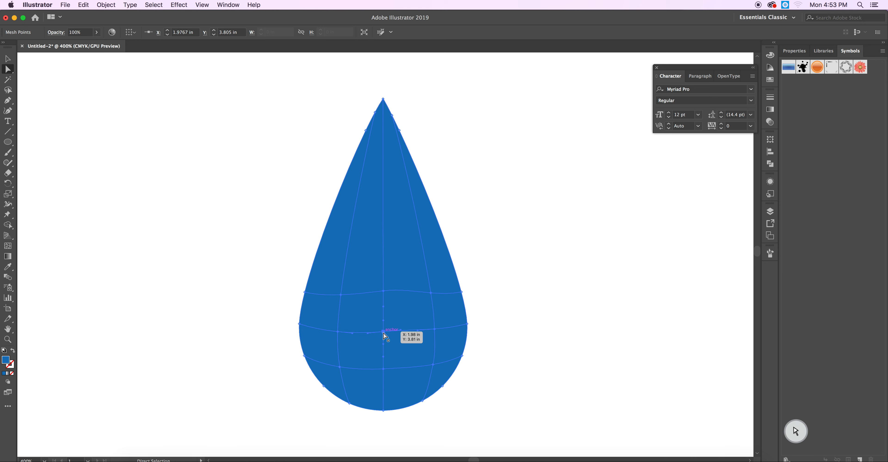
double_click(6, 363)
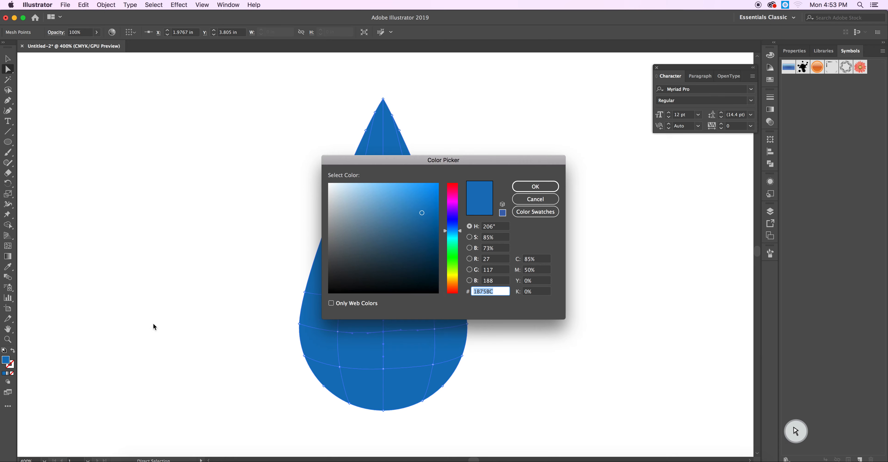
click(387, 214)
drag(495, 165, 701, 186)
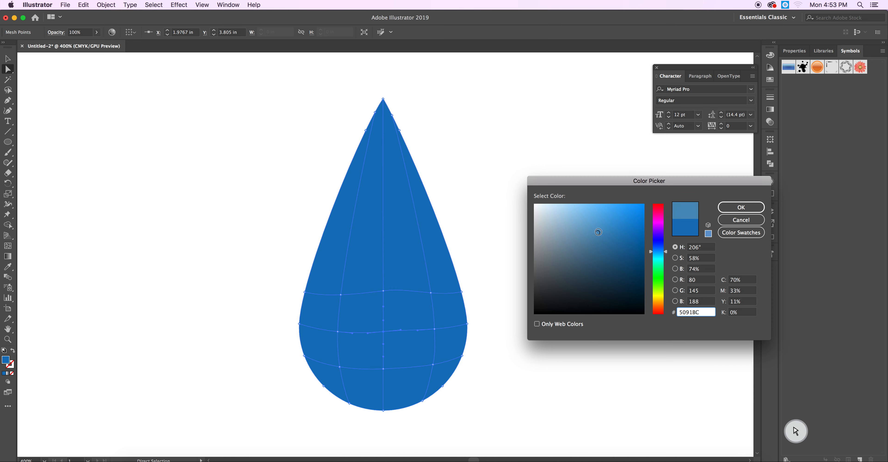
click(600, 213)
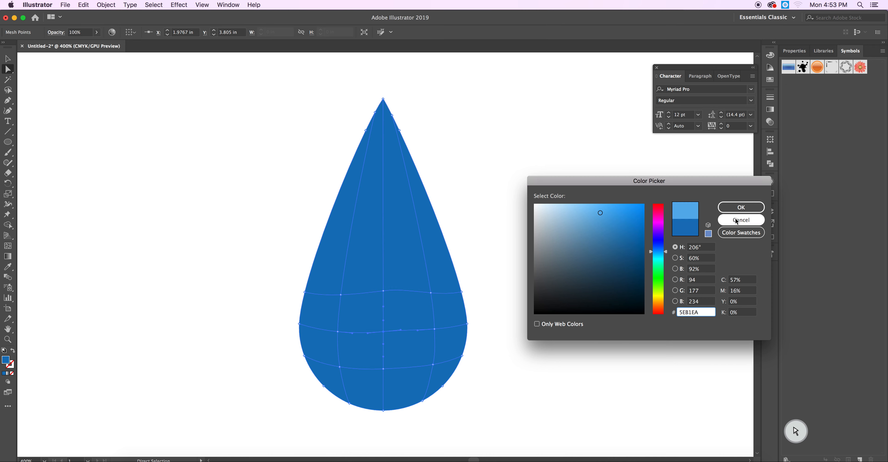
click(741, 207)
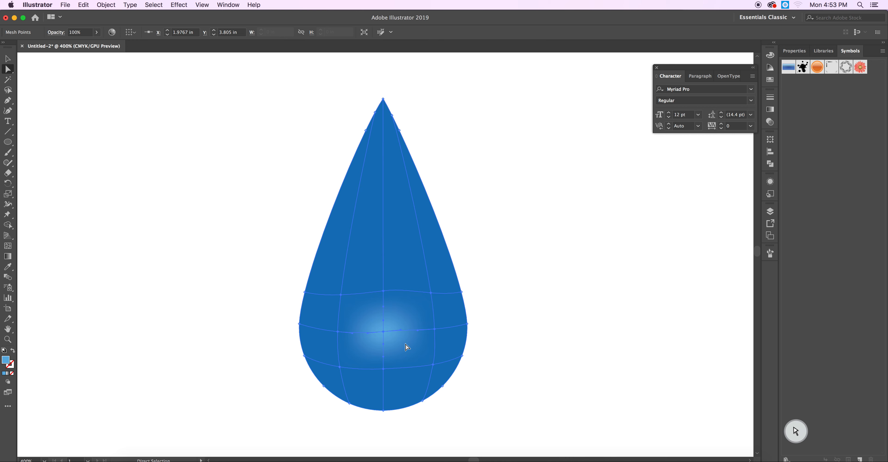
key(super+z)
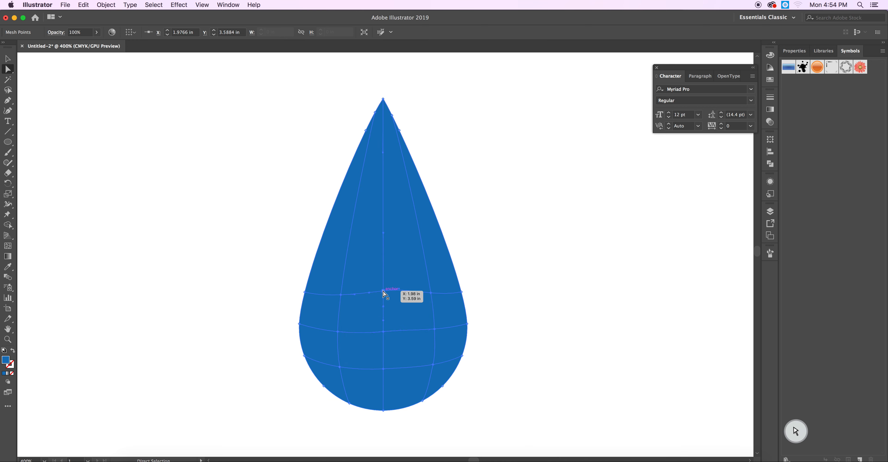
- Recolour the mesh point where the bulb's upper row meets the centre line light blue (3D97D3)
double_click(5, 363)
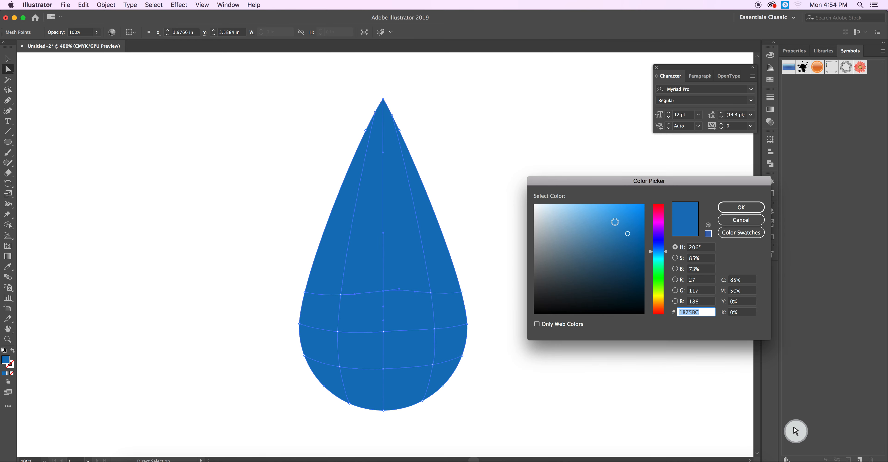
click(613, 222)
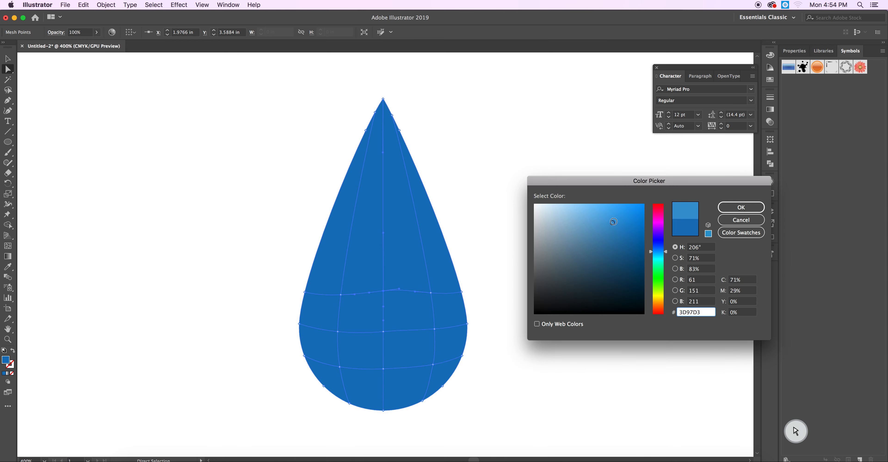
click(755, 208)
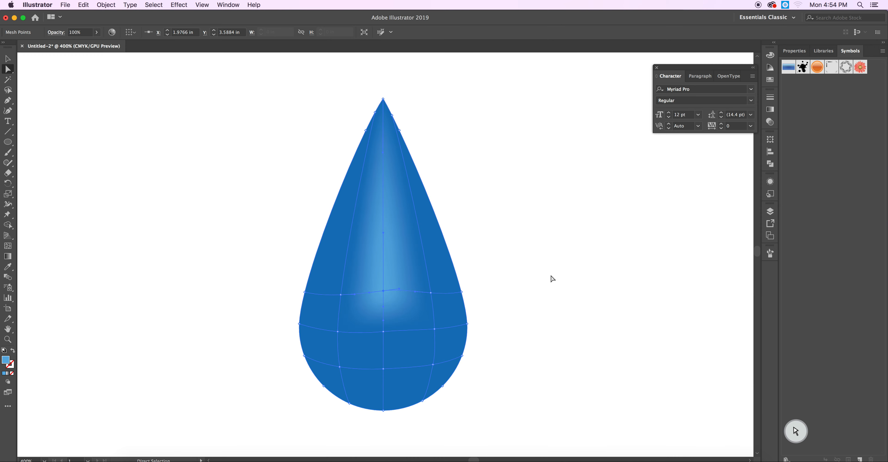
- Recolour the mesh point where the bulb's middle row meets the centre line a similar light blue
click(383, 332)
double_click(8, 364)
click(615, 226)
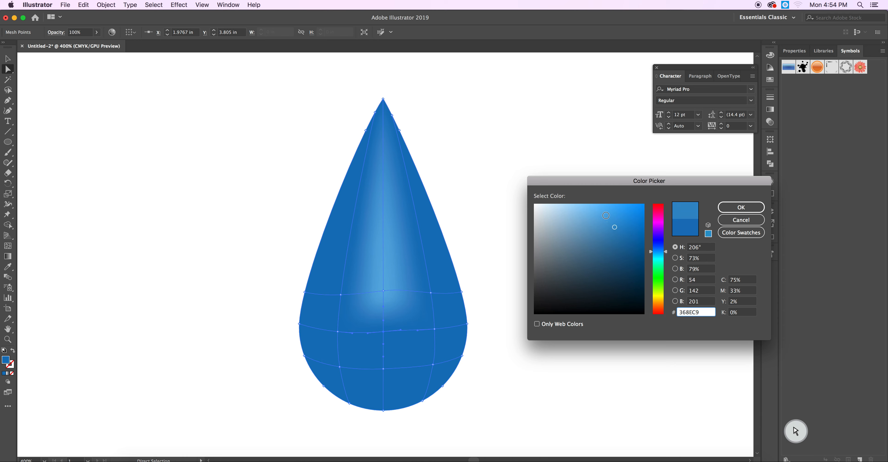
click(740, 207)
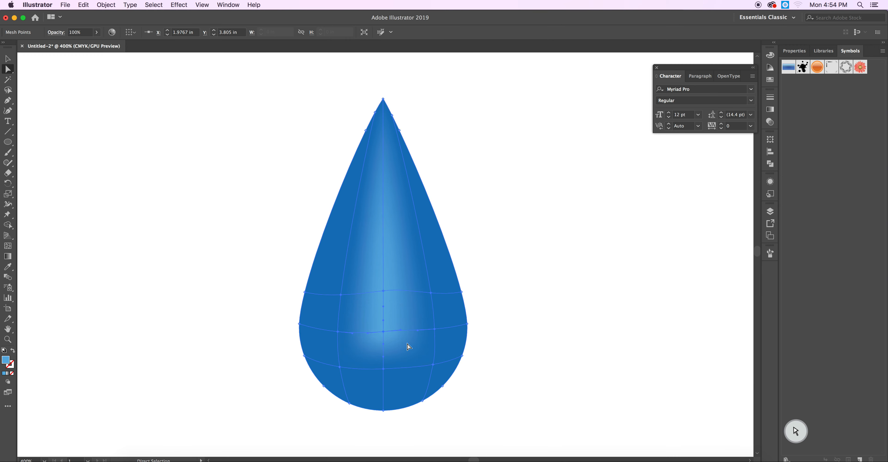
- Recolour the middle row's inner side mesh points lighter blue, 4393C9 on the right and 5399C9 on the left
click(433, 331)
double_click(7, 364)
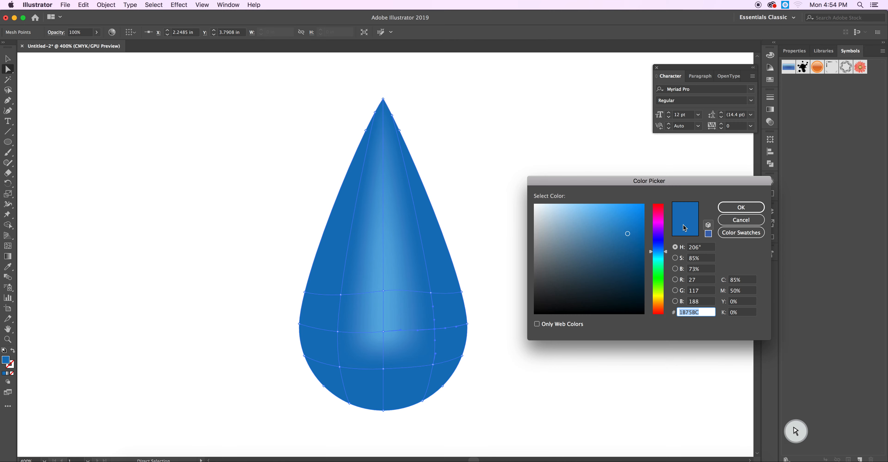
click(607, 227)
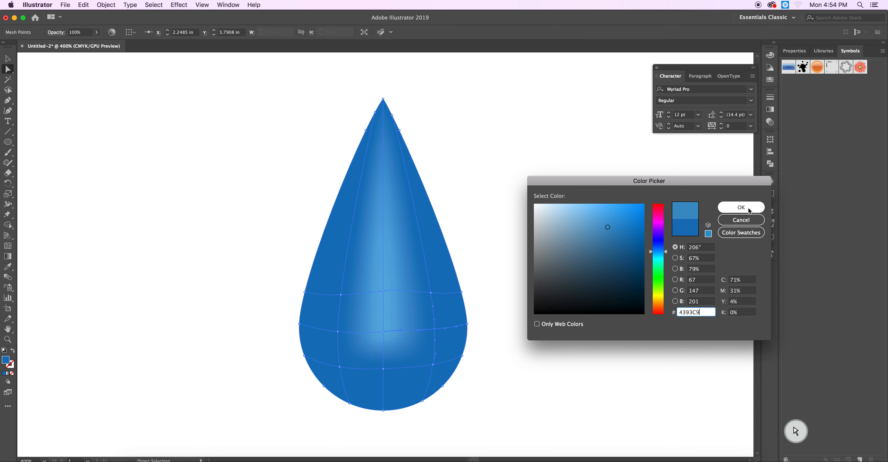
click(741, 207)
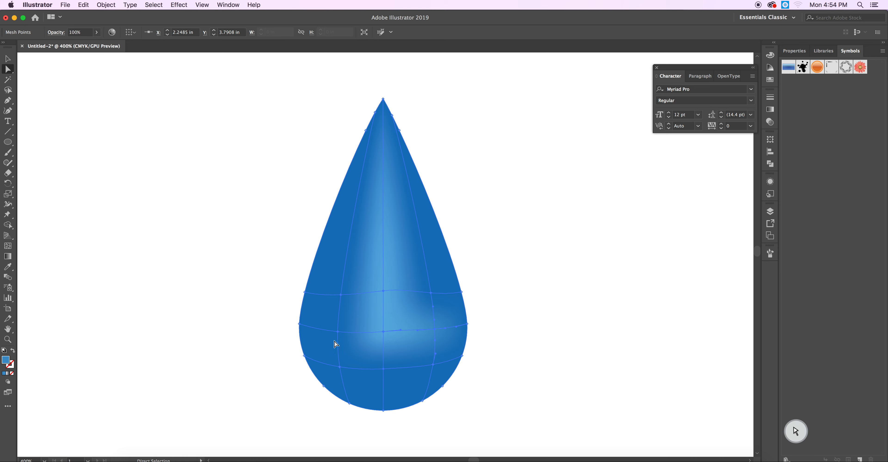
click(337, 331)
double_click(8, 360)
click(610, 230)
click(598, 227)
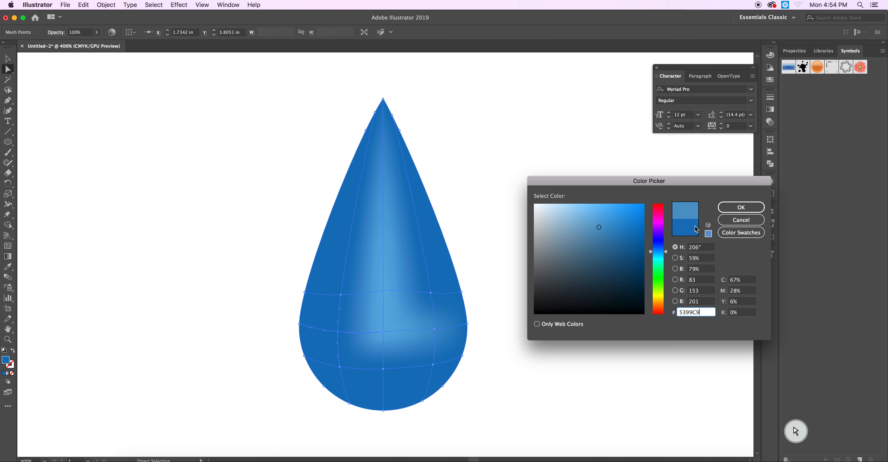
click(735, 209)
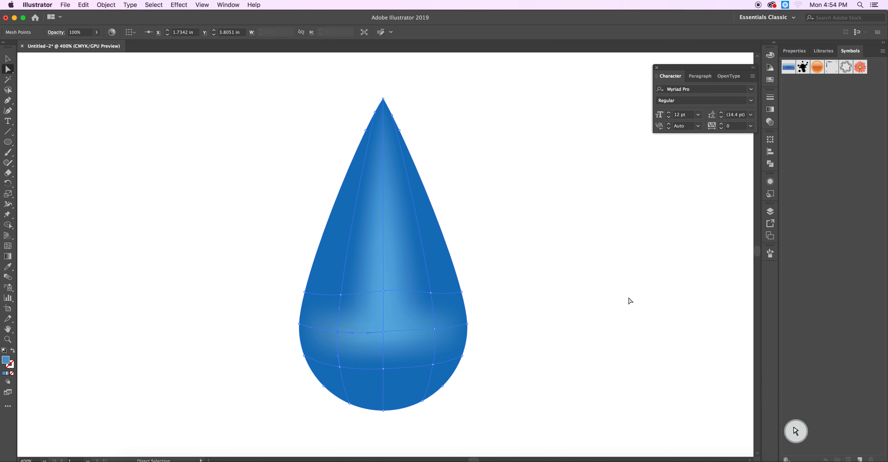
- Recolour the centre mesh point of the bulb's lowest row light blue (61A4D1)
click(383, 368)
double_click(5, 361)
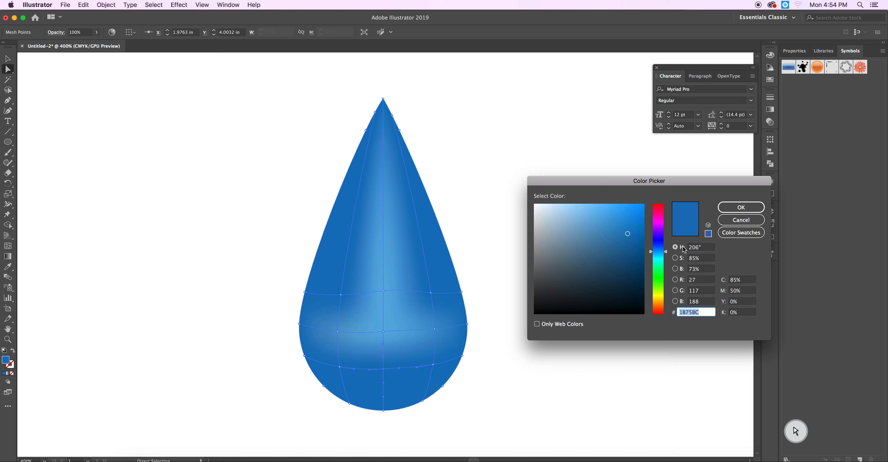
click(593, 224)
click(749, 209)
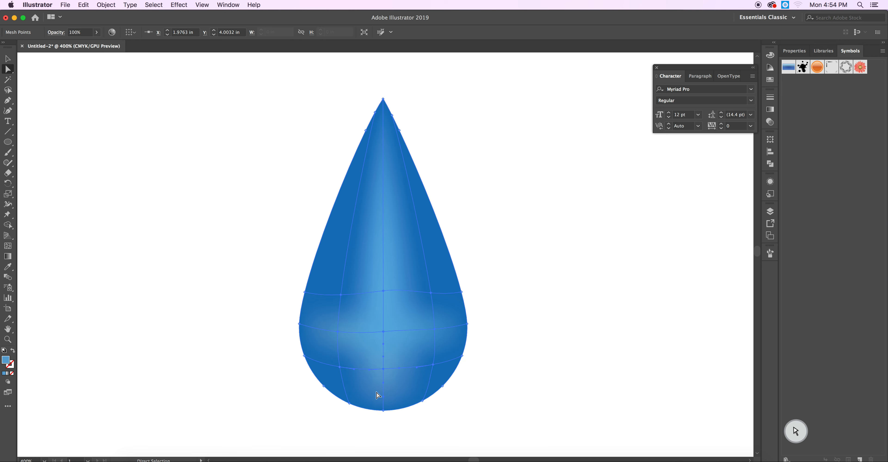
- Add another mesh row across the bottom of the bulb, crossing the centre line below the lowest row at about Y 4.12 in
click(7, 246)
click(382, 391)
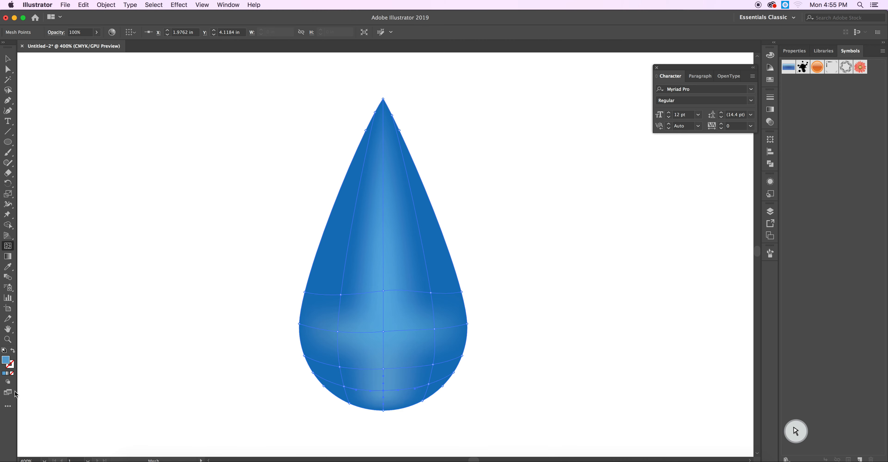
double_click(6, 362)
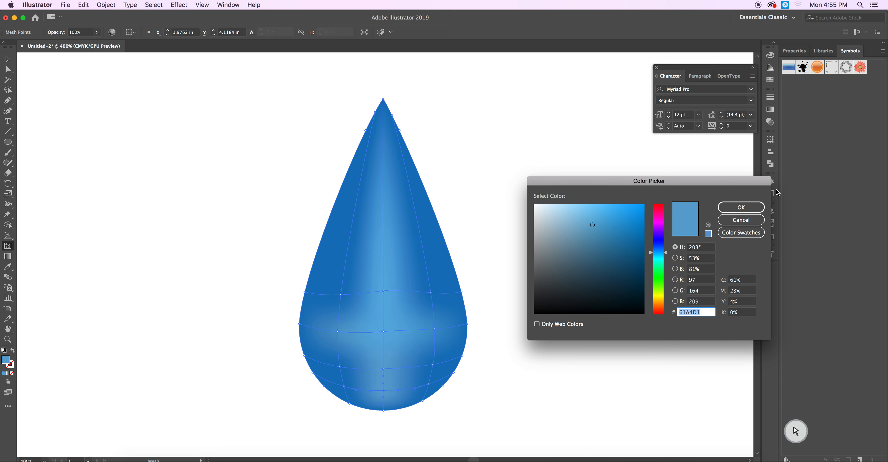
click(741, 208)
- Recolour the centre mesh point of the new bottom row dark blue
click(8, 70)
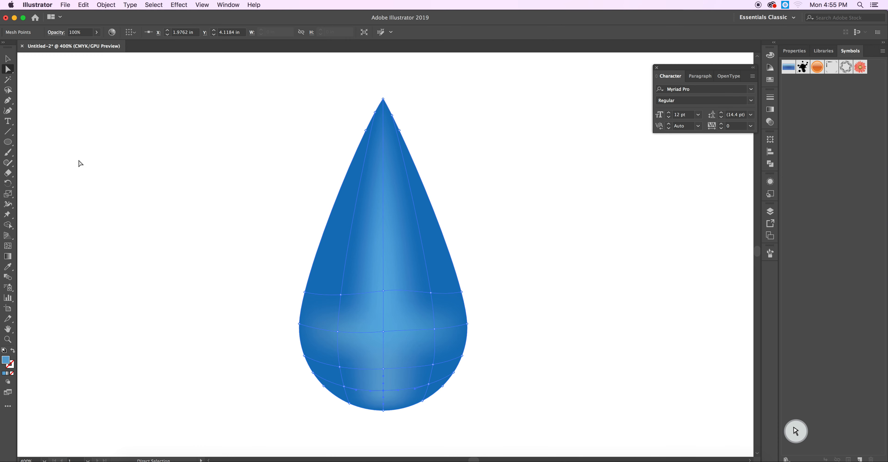
click(384, 390)
double_click(6, 362)
click(637, 247)
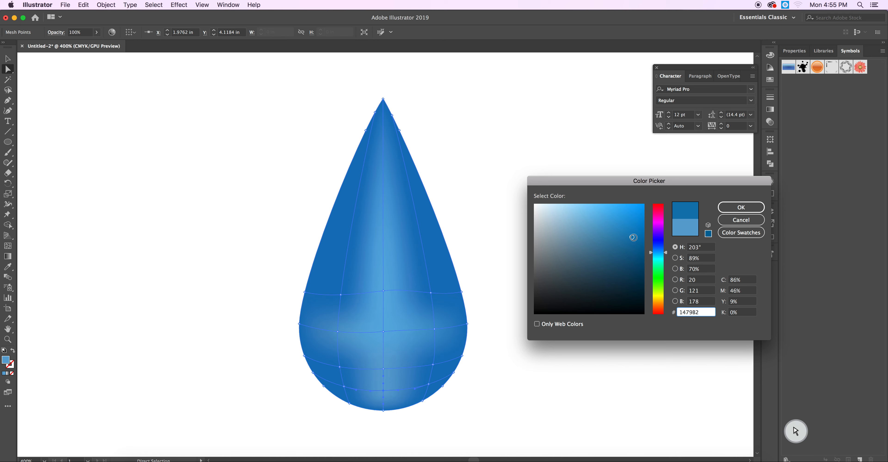
click(744, 208)
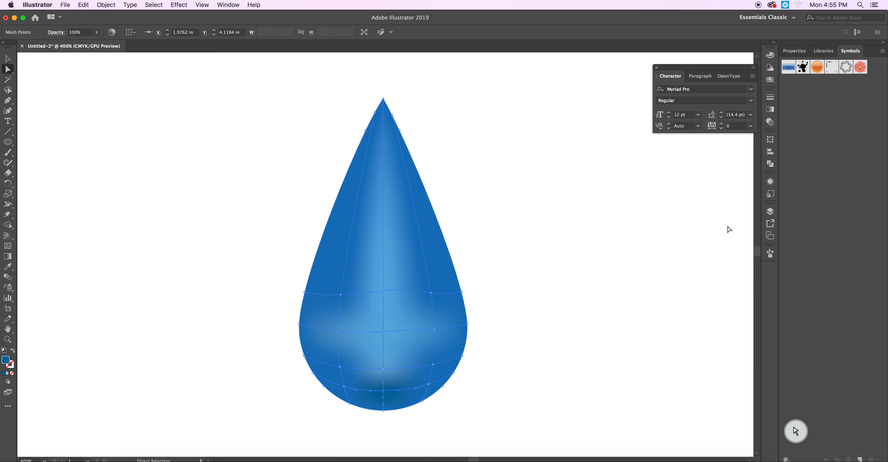
- Darken the right and left inner mesh points of the bottom row to a deep blue
click(429, 384)
double_click(5, 362)
click(635, 250)
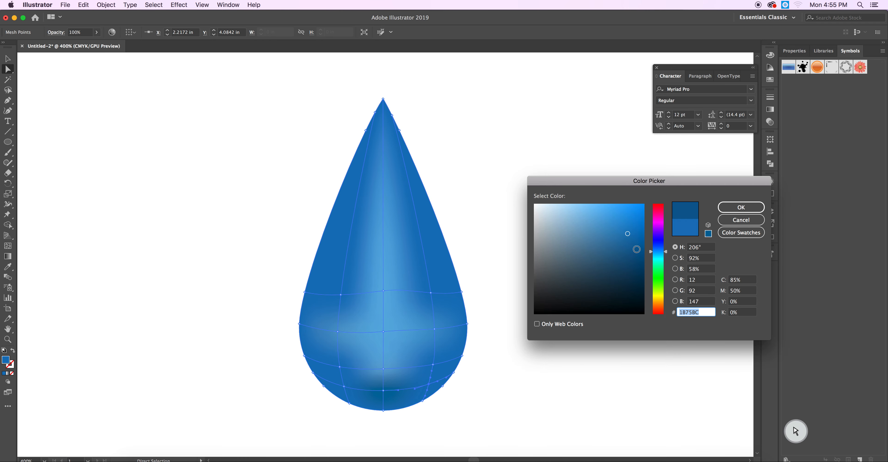
click(738, 206)
click(344, 386)
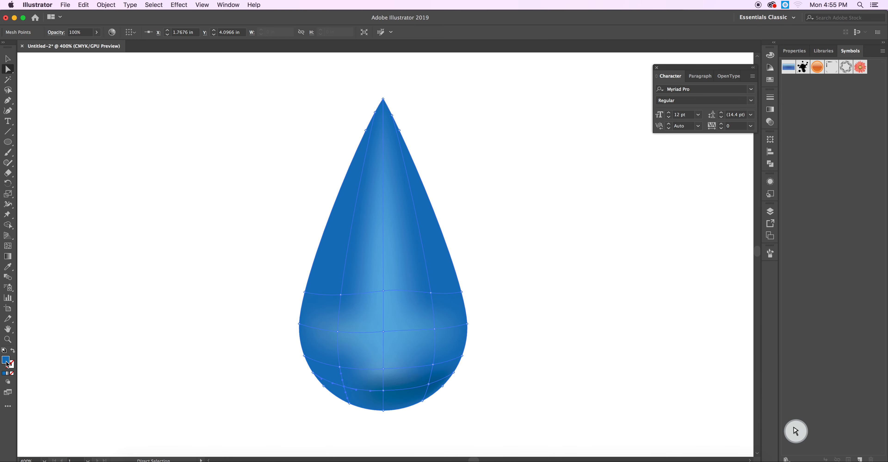
double_click(6, 361)
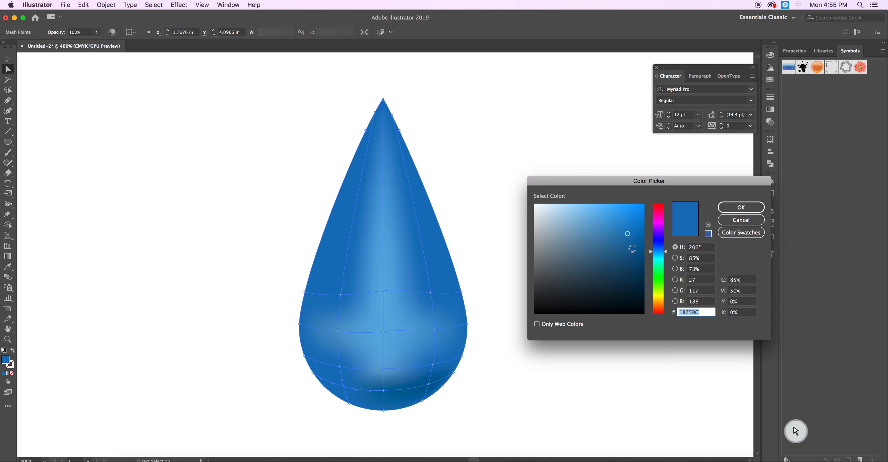
click(632, 248)
click(748, 207)
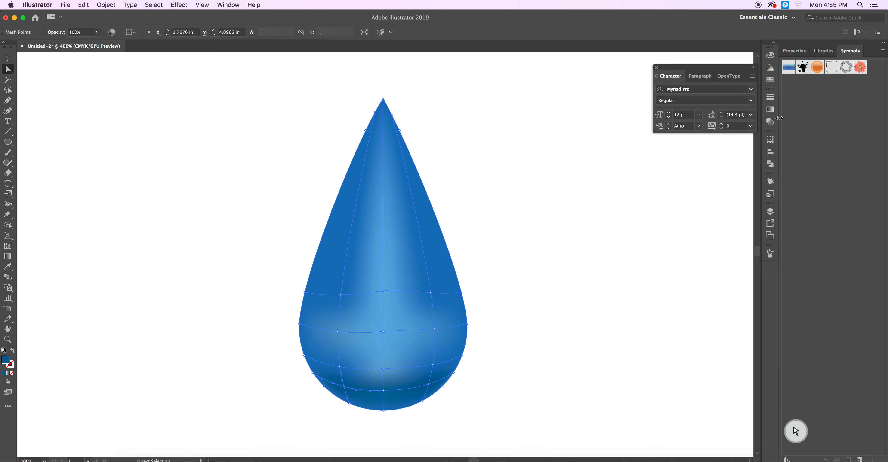
- Recolour the left and right inner mesh points of the bulb's upper row light blue to widen the highlight
click(769, 80)
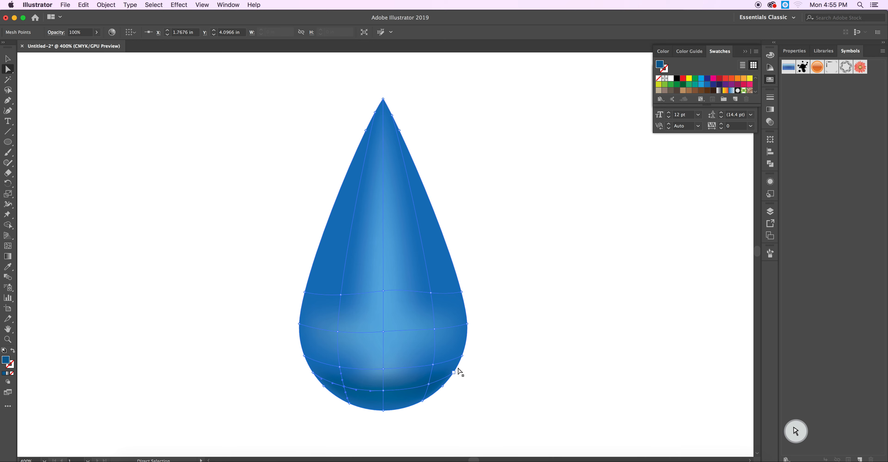
click(342, 297)
double_click(6, 360)
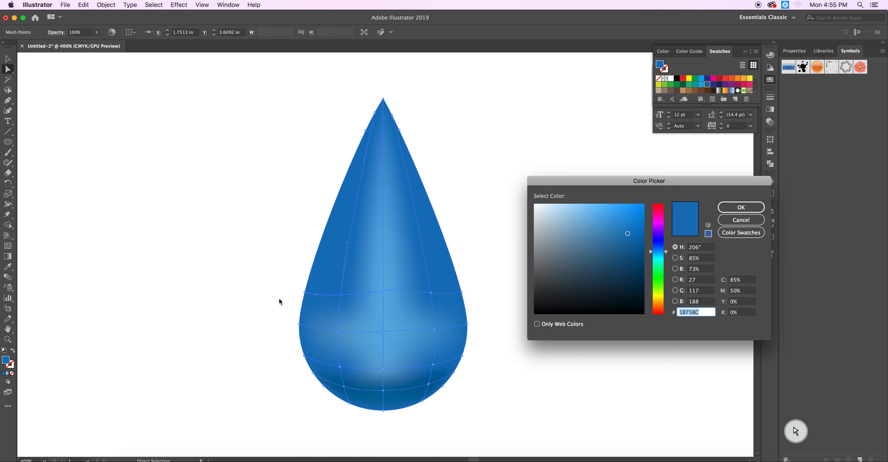
click(605, 224)
click(741, 207)
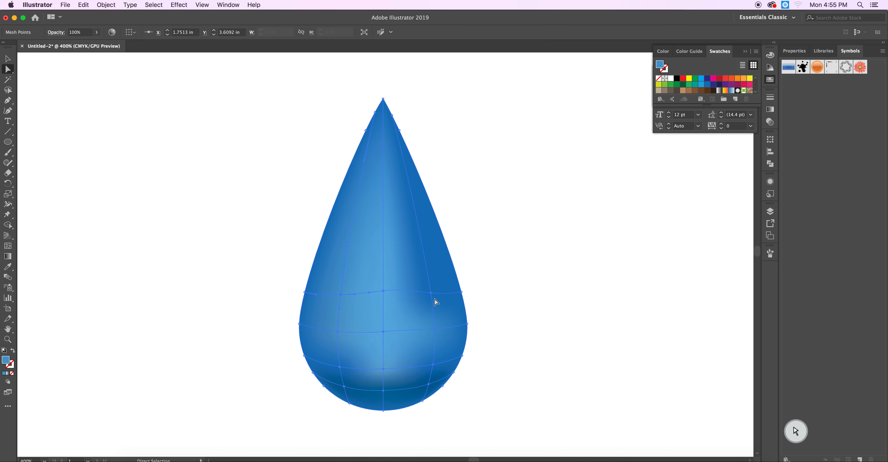
click(430, 291)
double_click(6, 361)
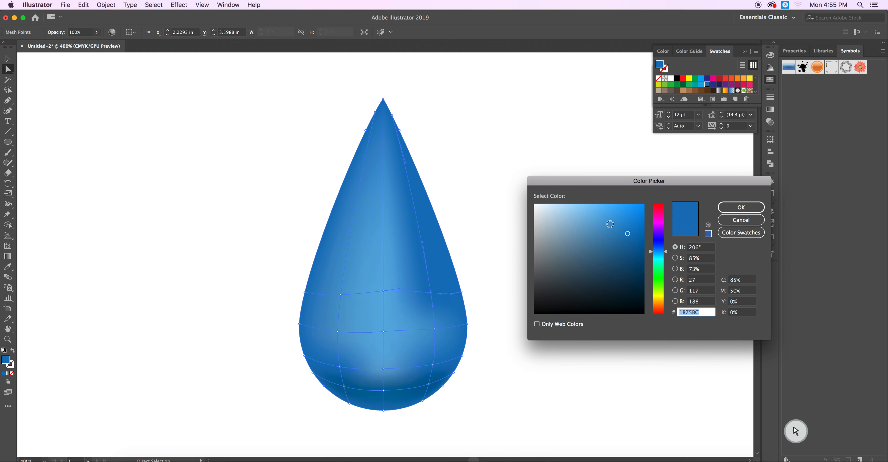
click(600, 223)
click(750, 209)
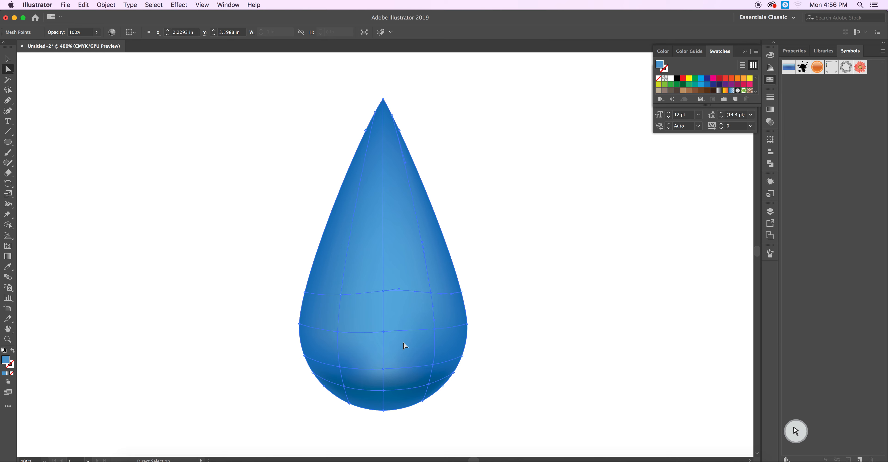
- Recolour the centre mesh point of the second-lowest row darker blue (1E709F)
click(383, 369)
double_click(5, 361)
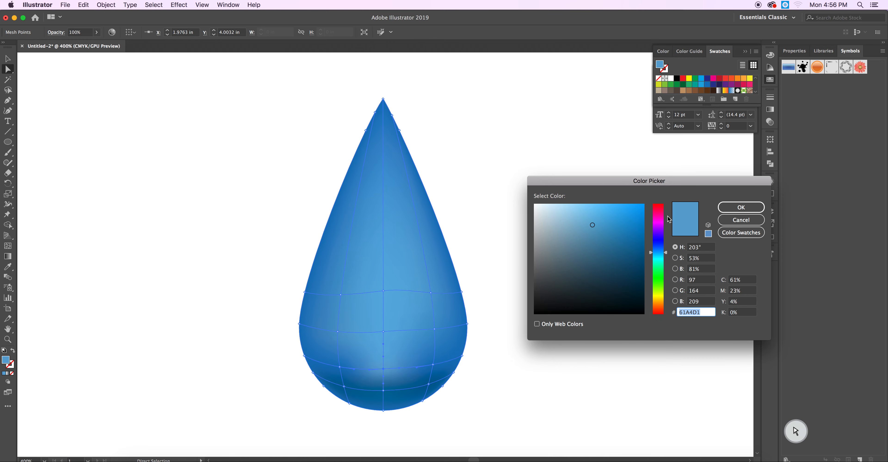
click(623, 246)
click(741, 208)
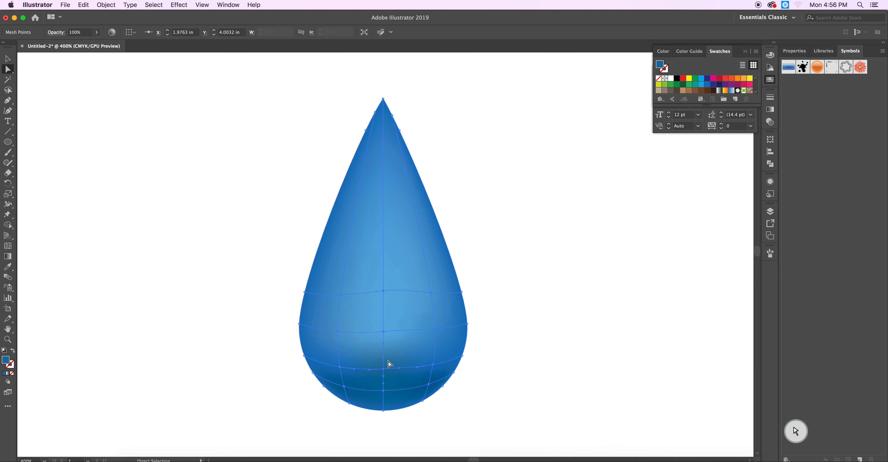
- Darken the second-lowest row's inner side mesh points, the left one to 0E68A5 and the right one to 0C66A3
click(340, 367)
double_click(5, 361)
click(635, 243)
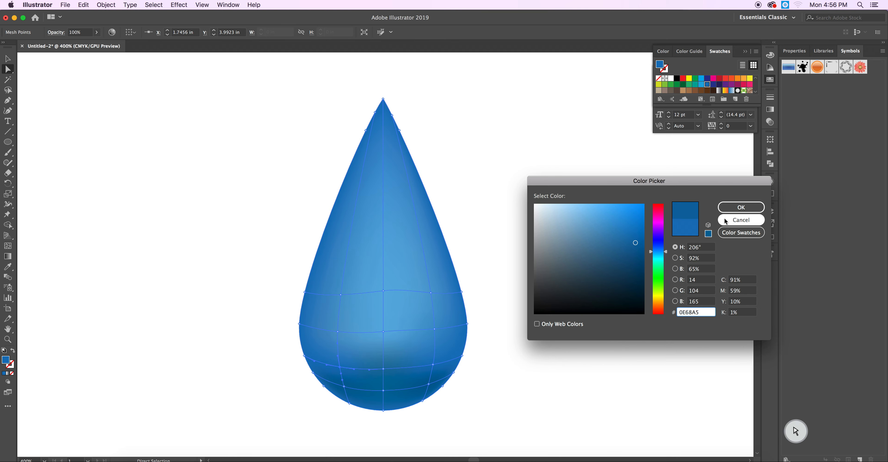
click(740, 208)
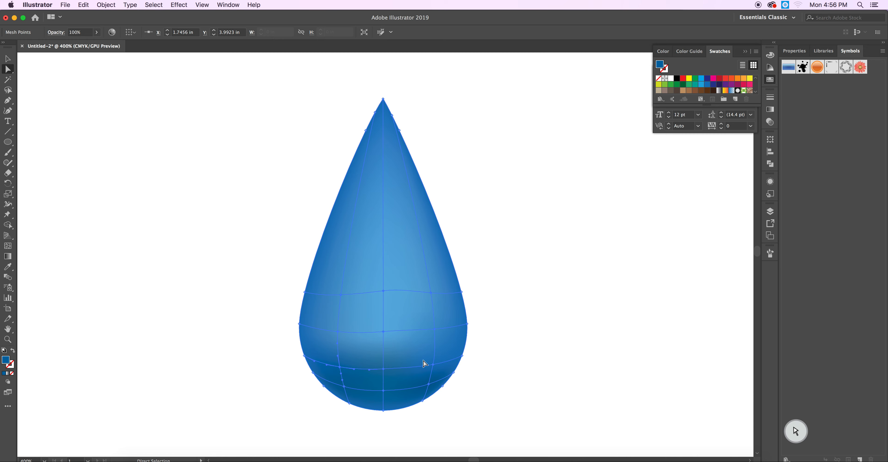
click(432, 367)
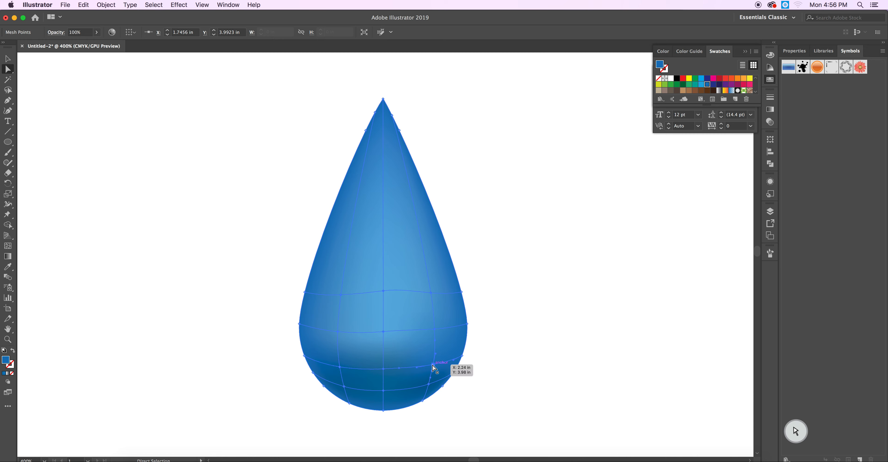
double_click(9, 362)
click(636, 244)
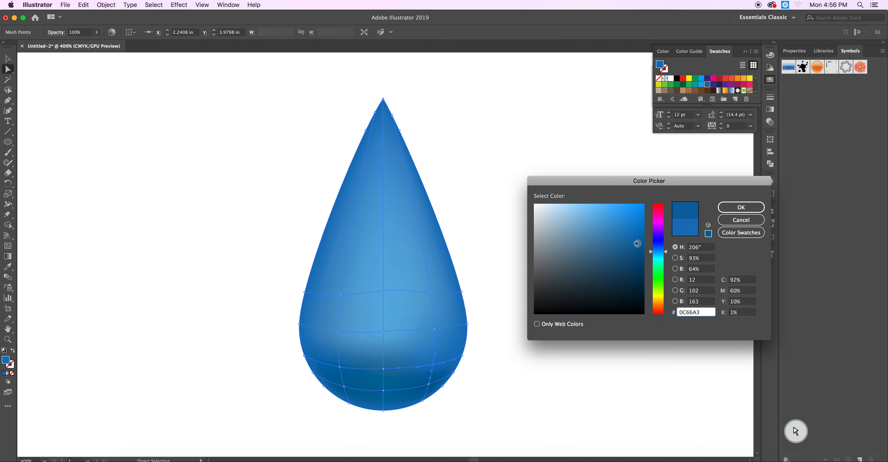
click(740, 208)
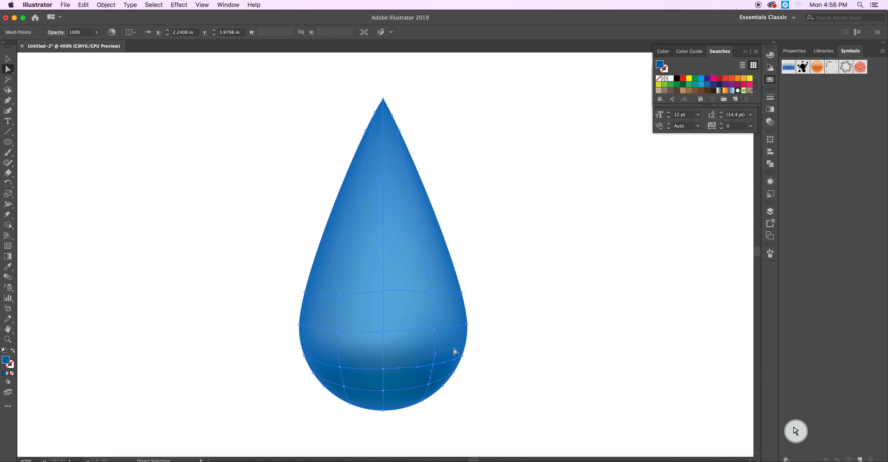
- Adjust the second-lowest row's centre mesh point to a deeper blue that blends with its neighbours
click(383, 369)
double_click(6, 363)
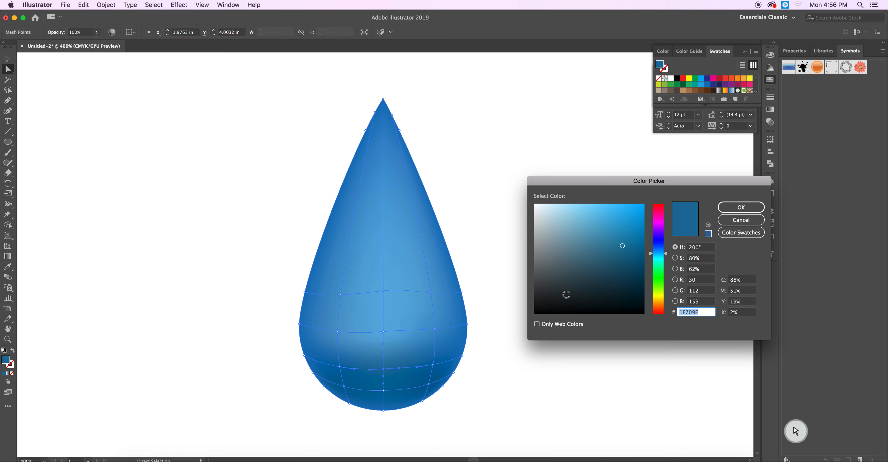
drag(637, 258, 633, 253)
click(740, 207)
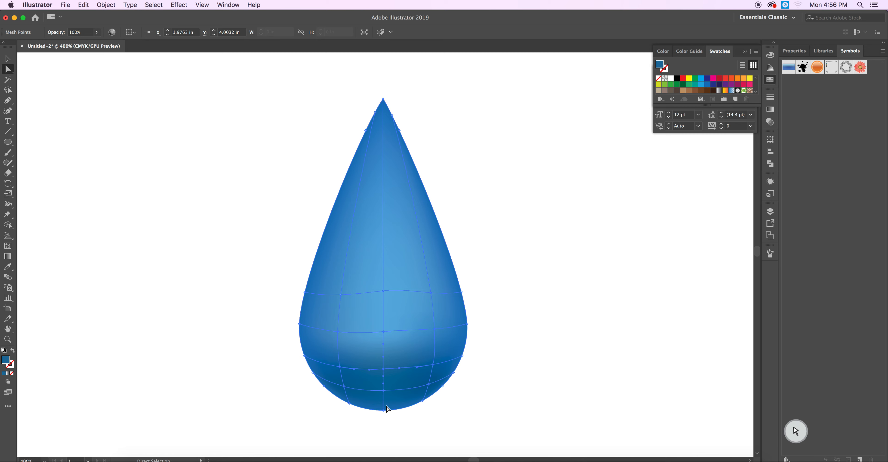
- Recolour the centre mesh point of the lowest inner row a slightly lighter, more muted blue
click(384, 392)
double_click(5, 363)
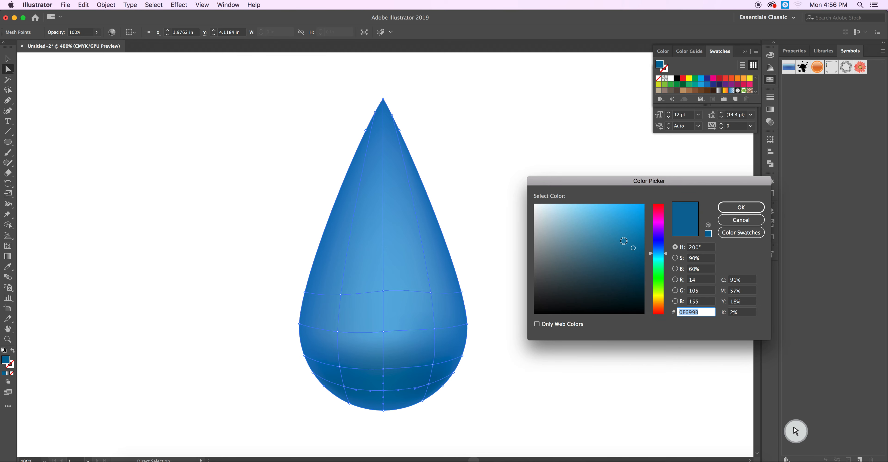
click(624, 242)
click(738, 214)
- Recolour the lowest inner row's side mesh points, the right one to 2F749B and the left one to a similar muted blue
drag(413, 395, 429, 382)
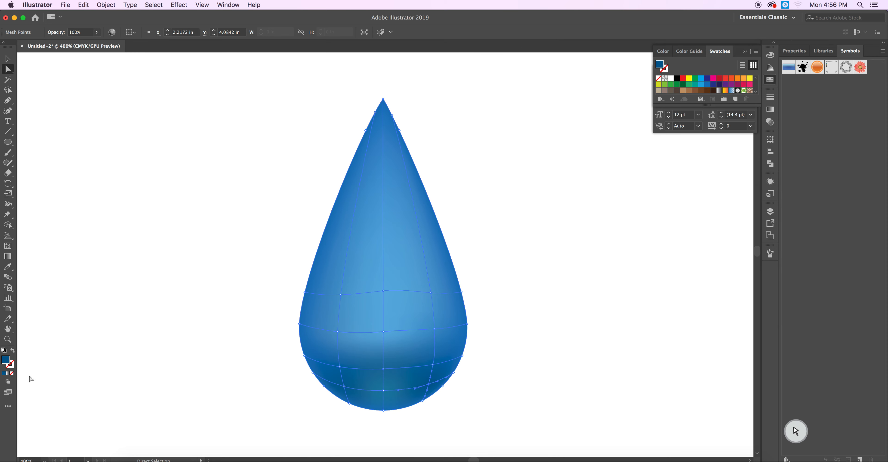
double_click(6, 360)
click(611, 247)
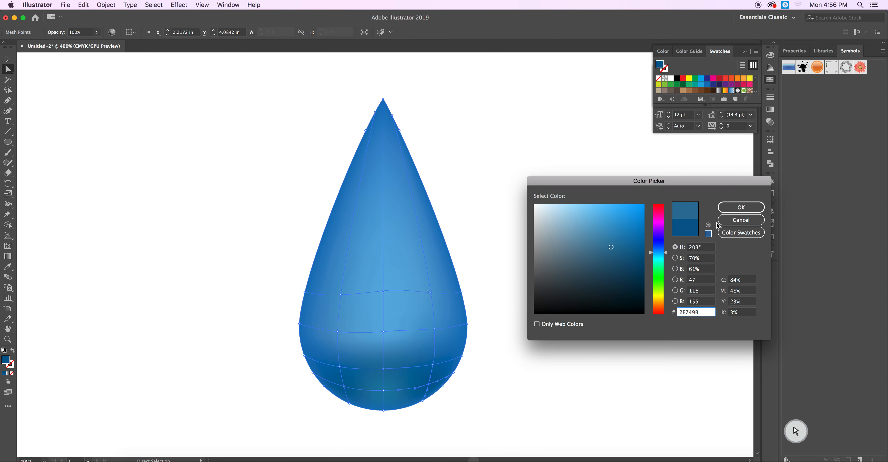
click(741, 213)
click(344, 387)
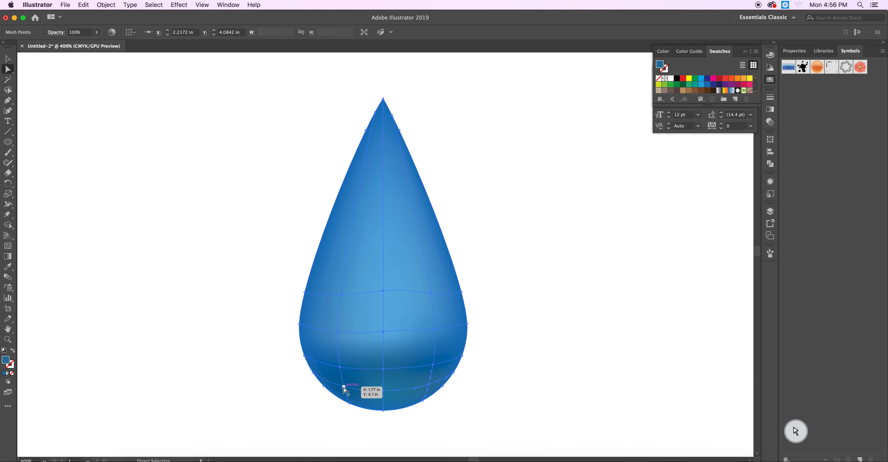
double_click(5, 363)
click(610, 250)
click(740, 207)
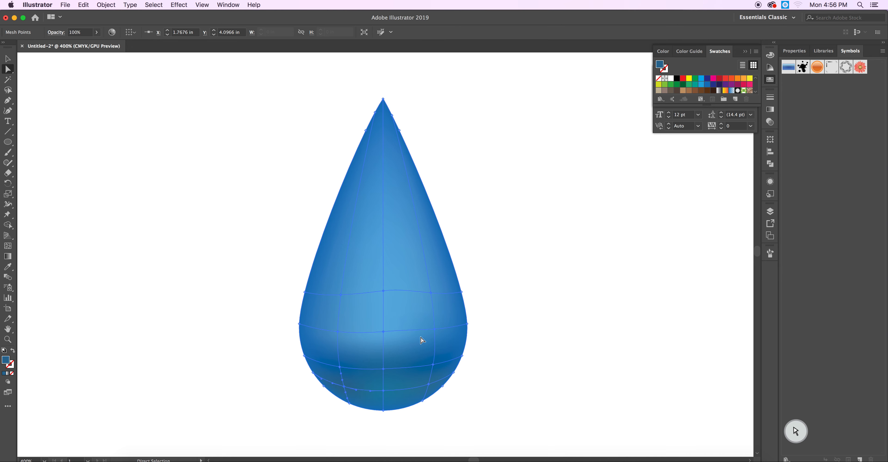
- Try bending the second-lowest row's mesh line with its centre point's direction handles, undo the last changes and level the handles again
click(383, 333)
mouse_move(382, 345)
mouse_down()
mouse_move(383, 356)
mouse_move(358, 331)
mouse_move(413, 331)
mouse_move(407, 348)
mouse_move(420, 333)
mouse_move(410, 331)
mouse_up()
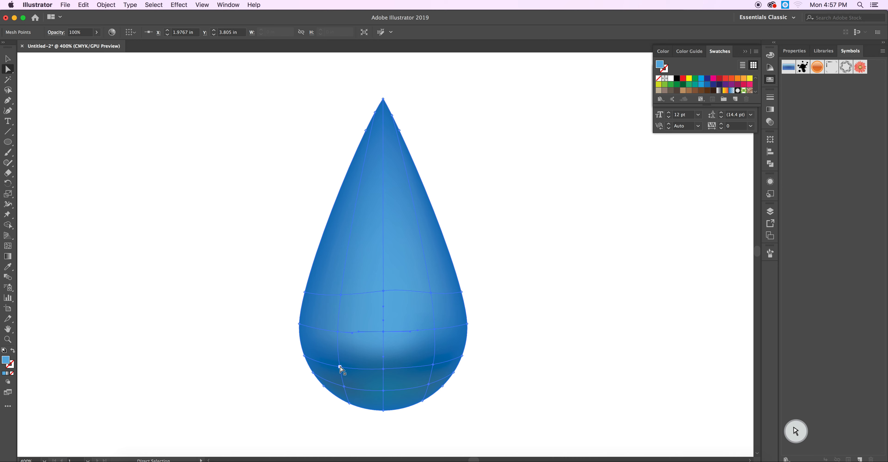
click(383, 369)
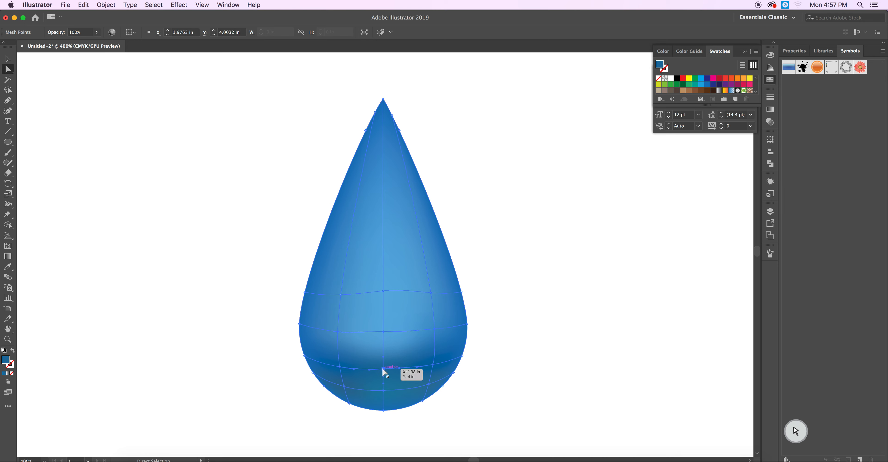
drag(367, 370, 403, 366)
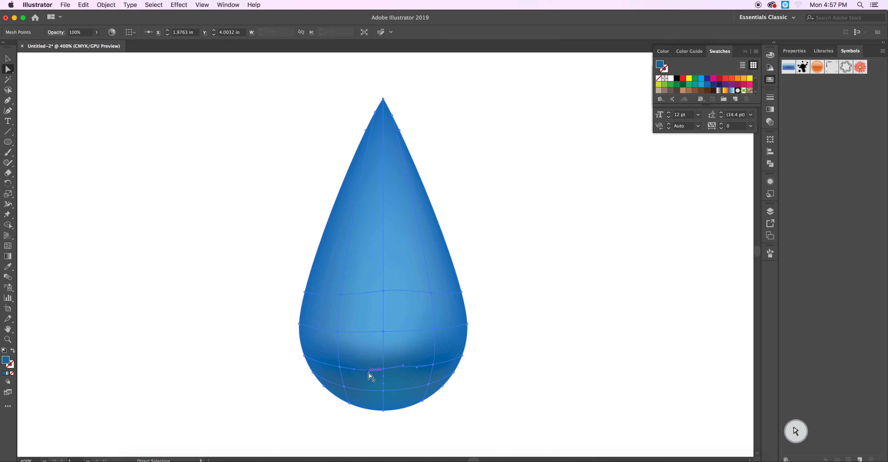
drag(368, 373, 405, 366)
click(408, 368)
click(394, 368)
drag(405, 366, 406, 361)
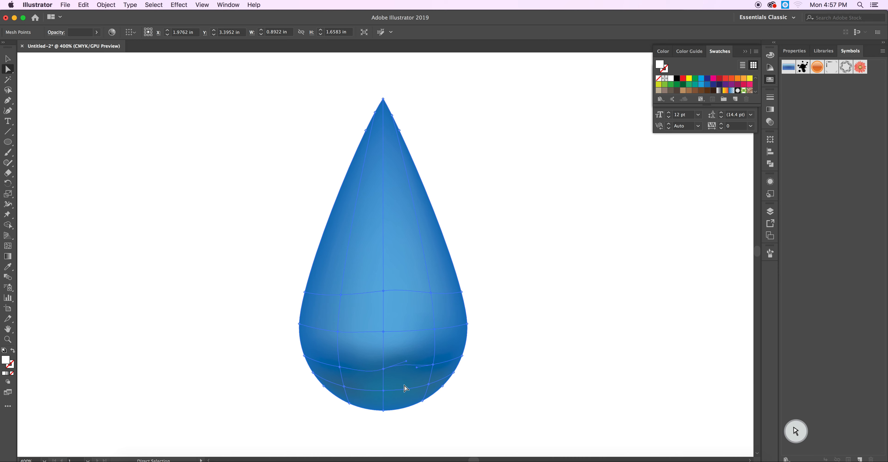
key(super+z)
key(super+z)
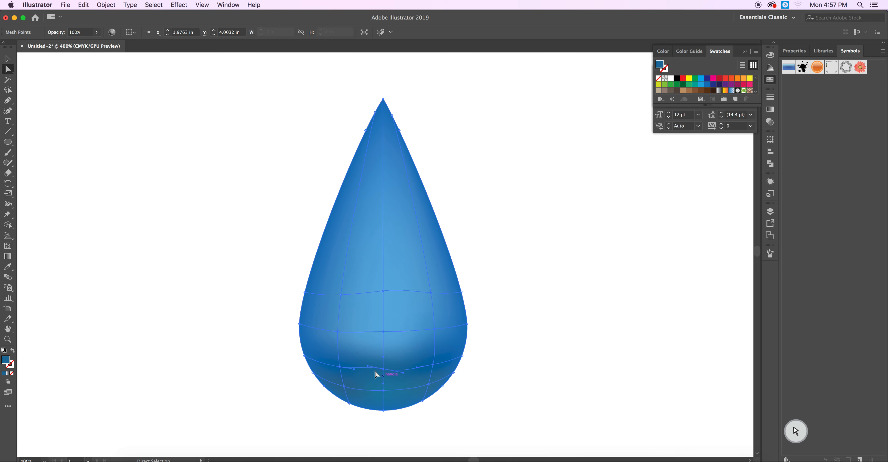
drag(368, 367, 367, 370)
- Lengthen the right direction handle of the upper row's centre mesh point to smooth the mesh line
click(383, 292)
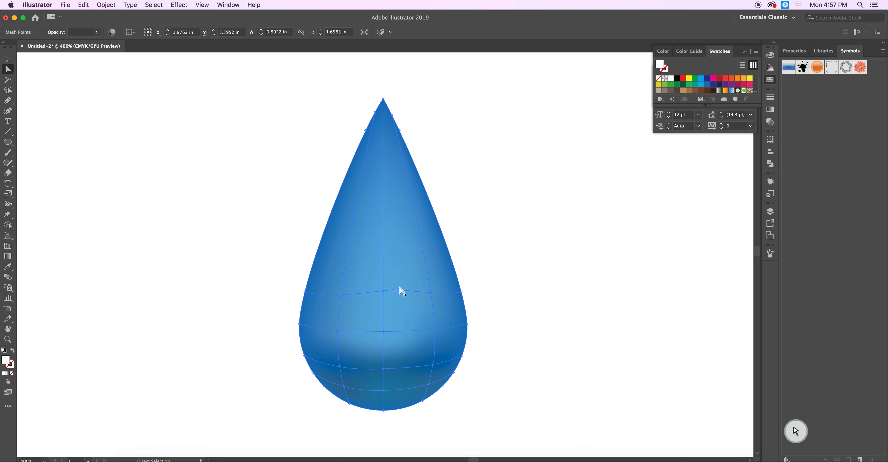
drag(399, 289, 411, 292)
- Try adding a white mesh point on the centre line above the bulb's upper row, and remove it again
key(u)
click(383, 261)
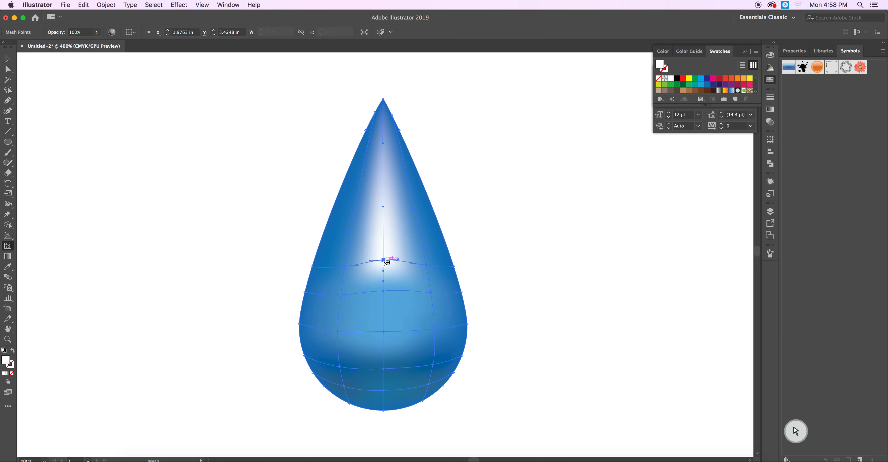
alt+click(384, 262)
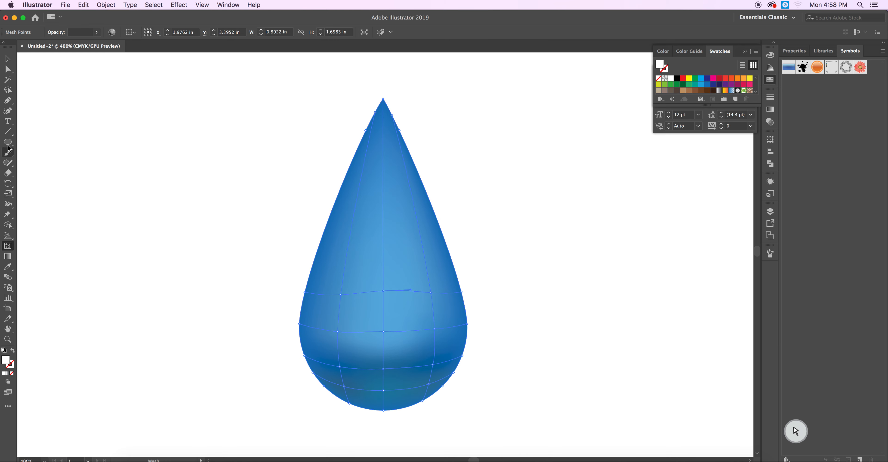
- Recolour the centre mesh point of the bulb's widest row a very pale blue to form a bright highlight
click(10, 71)
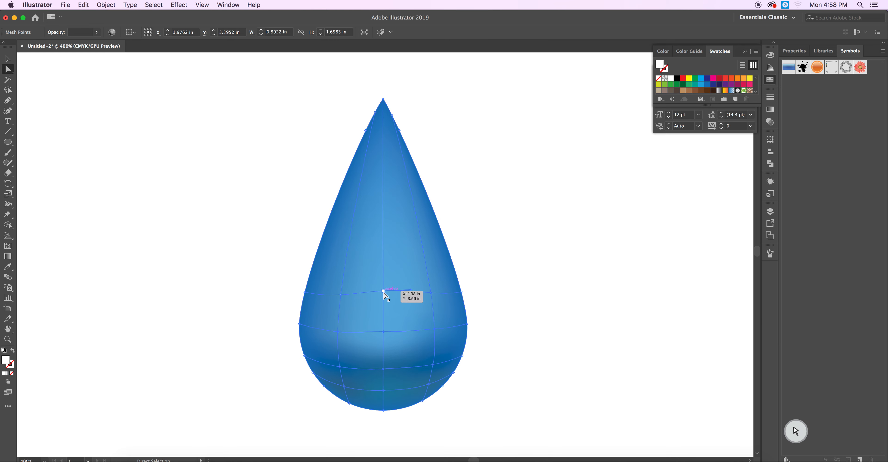
click(383, 332)
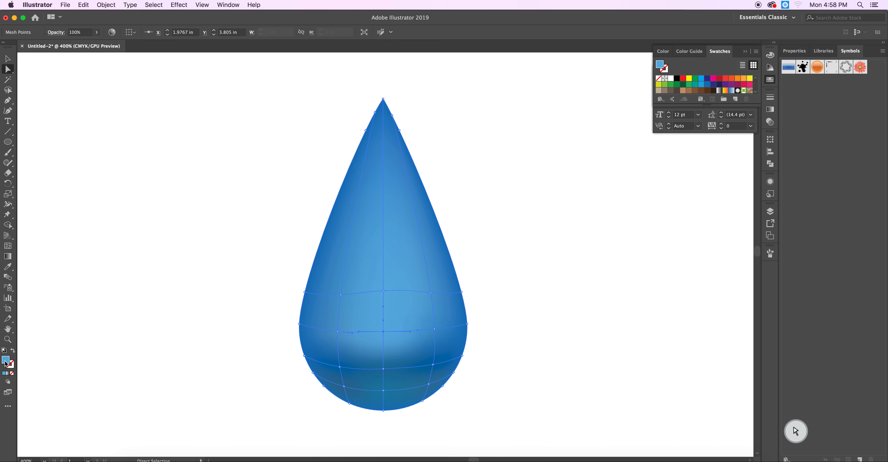
double_click(6, 361)
mouse_move(553, 208)
mouse_down()
mouse_move(543, 208)
mouse_move(563, 208)
mouse_move(547, 206)
mouse_up()
click(734, 207)
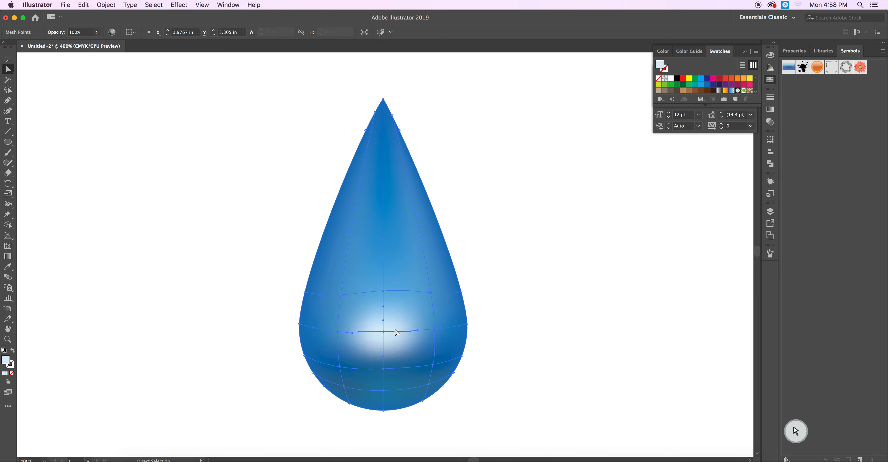
- Recolour the centre mesh point of the bulb's upper row light blue (95CAE5)
click(383, 292)
double_click(6, 362)
click(579, 218)
click(572, 215)
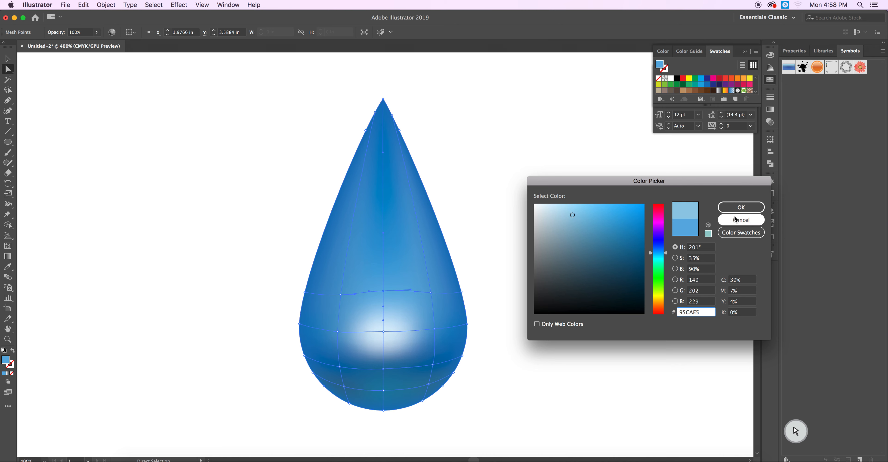
click(734, 207)
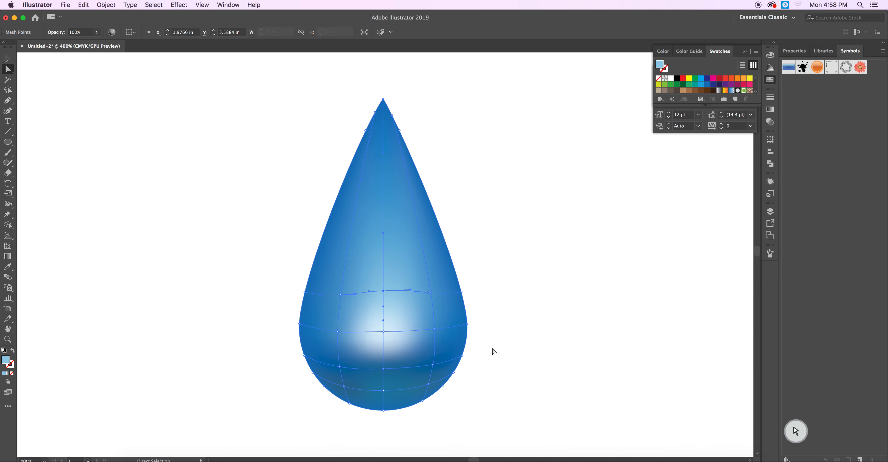
- Lighten the upper row's inner side mesh points, the left one to a soft light blue and the right one to 79ABC6
click(341, 295)
double_click(6, 361)
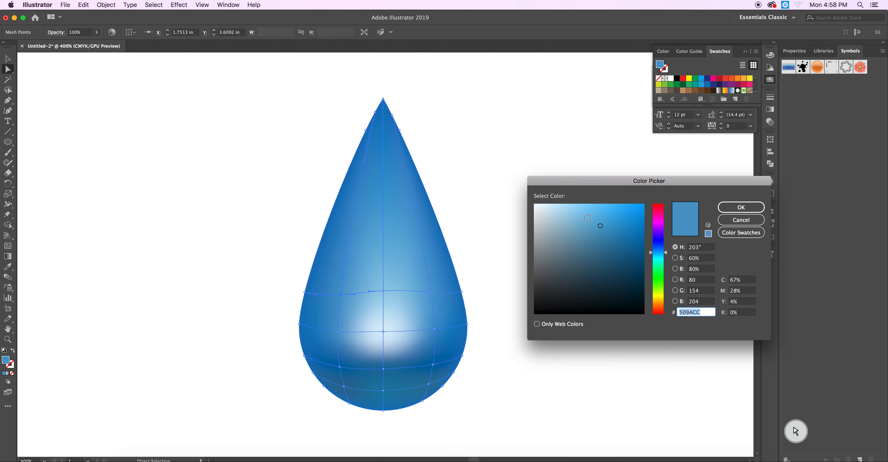
click(575, 221)
click(731, 207)
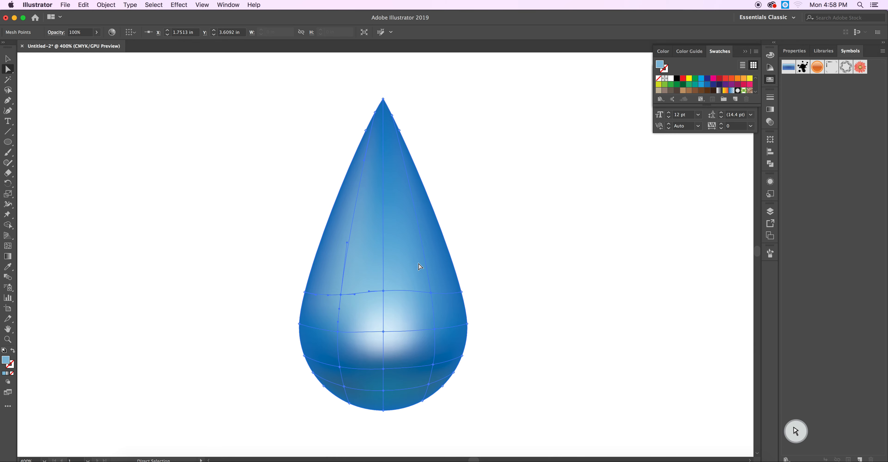
click(430, 292)
double_click(5, 361)
click(576, 228)
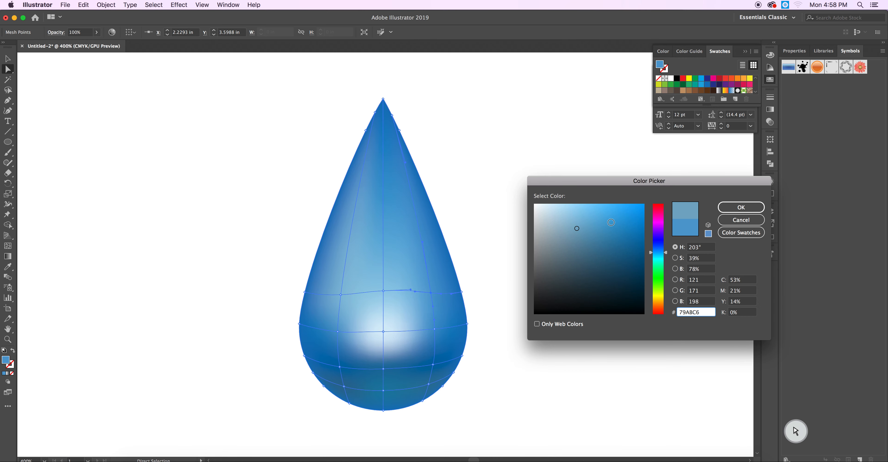
click(741, 207)
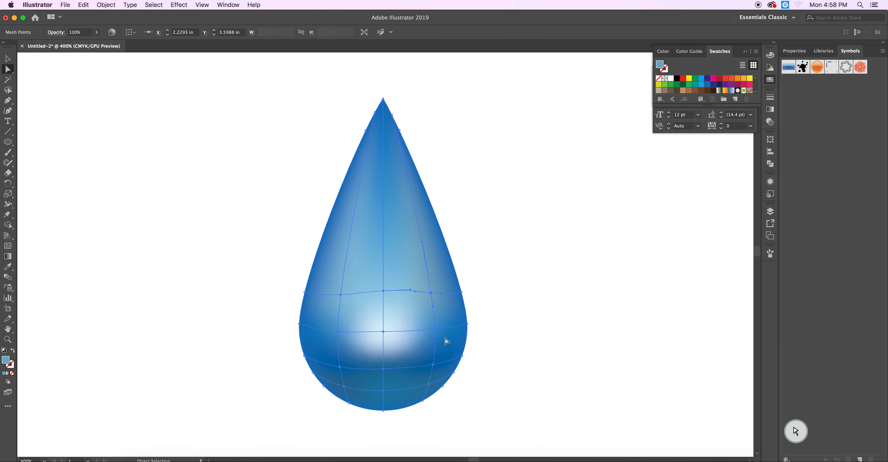
- Move the second-lowest row's centre and inner side mesh points slightly down, and deselect the drop
click(383, 368)
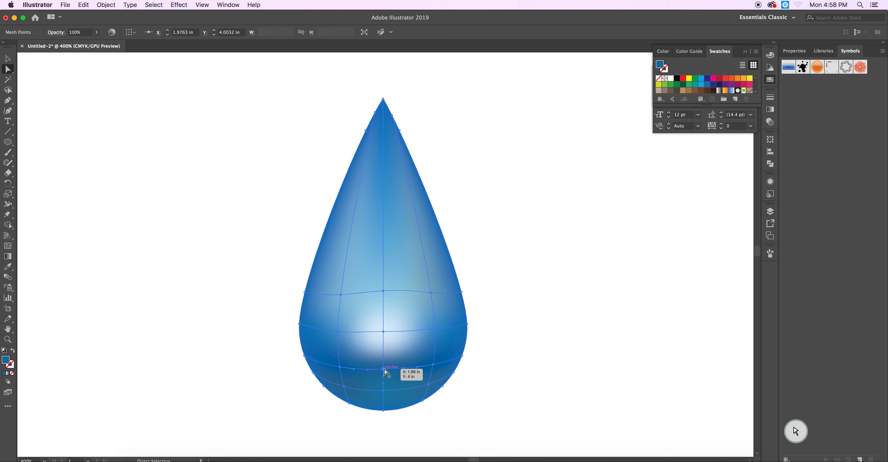
drag(385, 371, 347, 377)
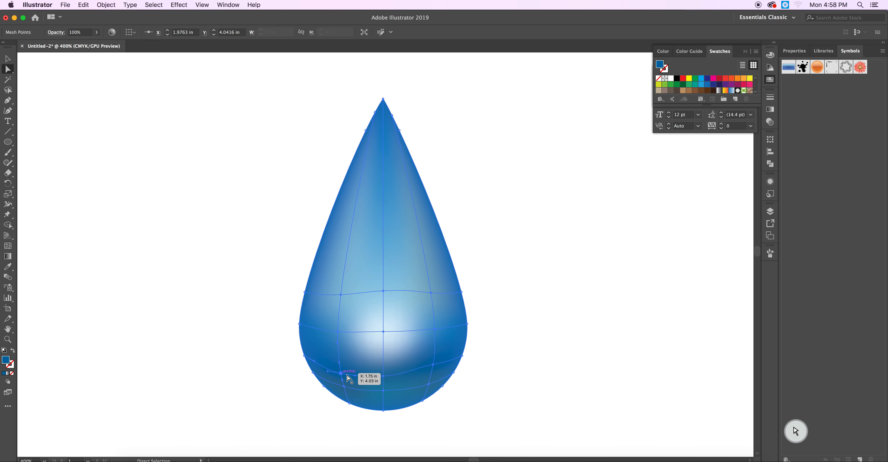
drag(432, 364, 432, 372)
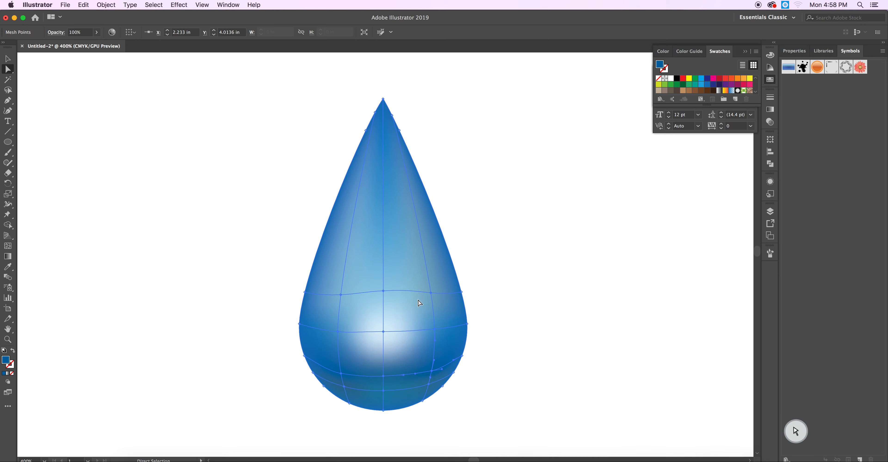
click(429, 294)
click(8, 58)
click(84, 123)
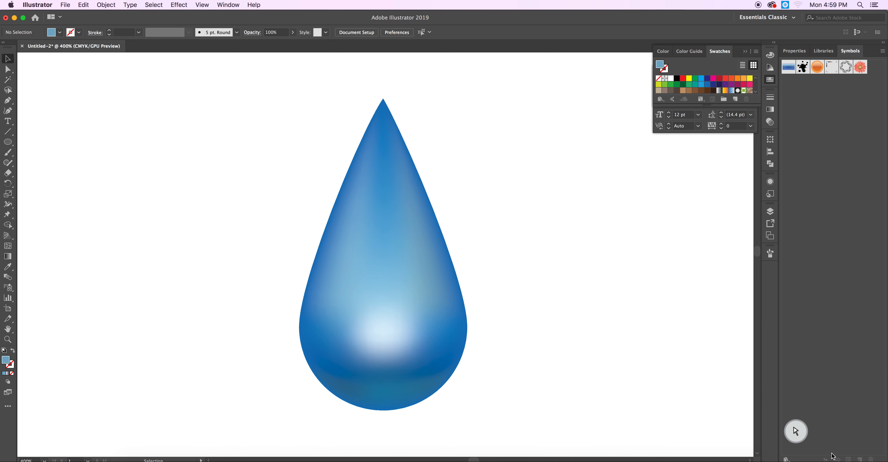
- Draw a circle about 0.66 in across to the right of the shaded drop and fill it with solid blue
key(super+minus)
key(super+minus)
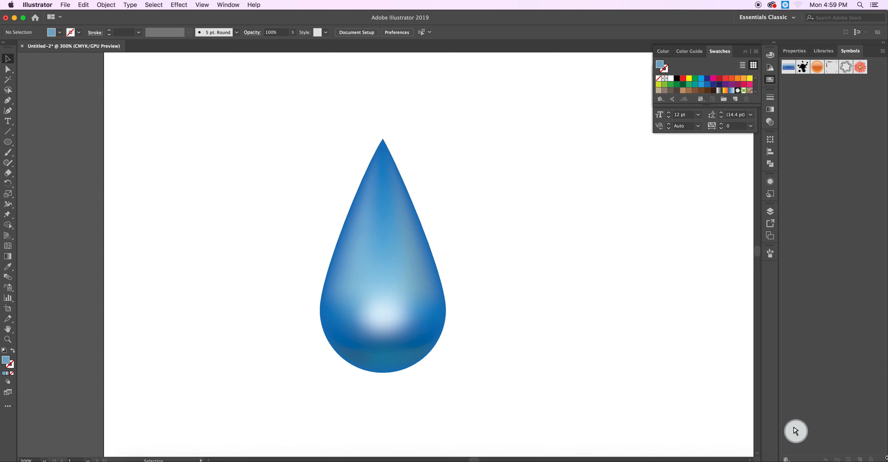
click(8, 142)
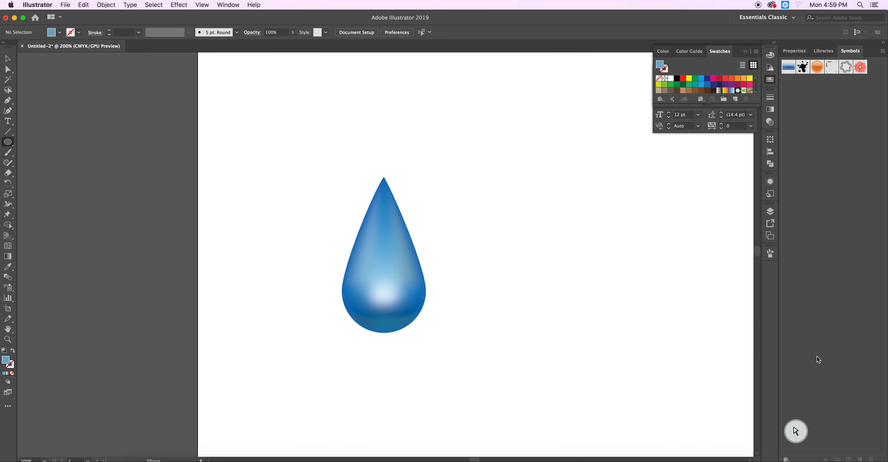
drag(540, 278, 603, 332)
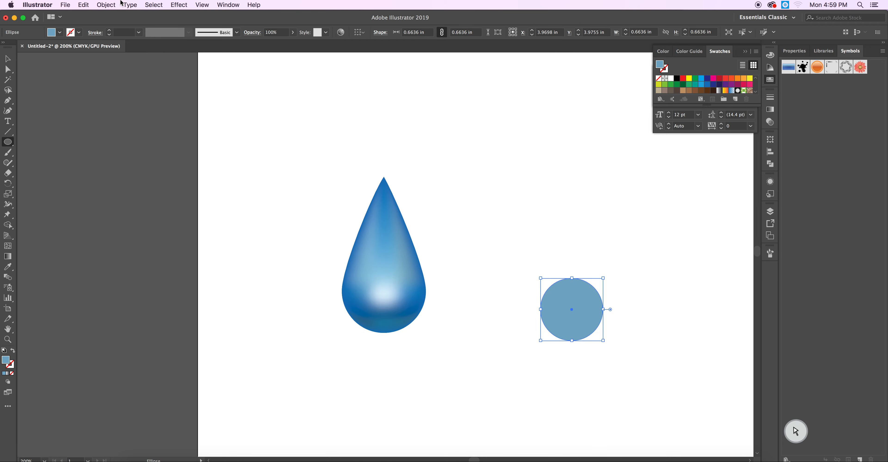
click(52, 33)
click(69, 54)
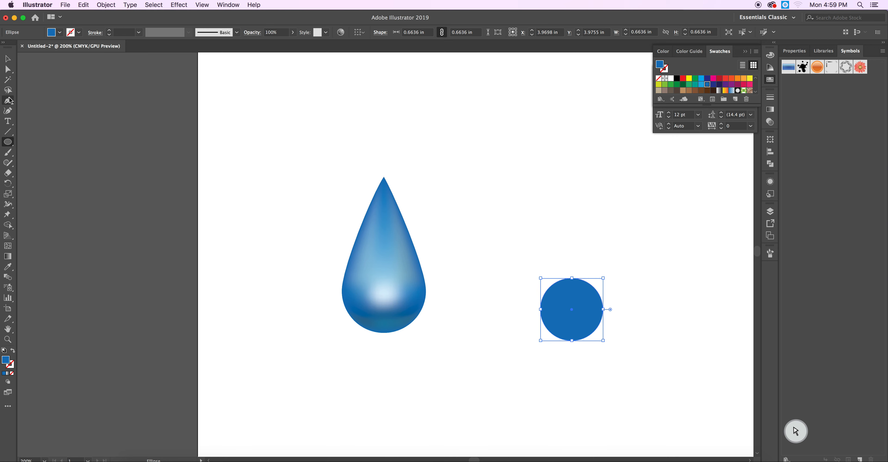
- Pull the circle's top anchor point straight up and fold its handles inward, forming a pointed drop about 1.47 in tall
click(8, 70)
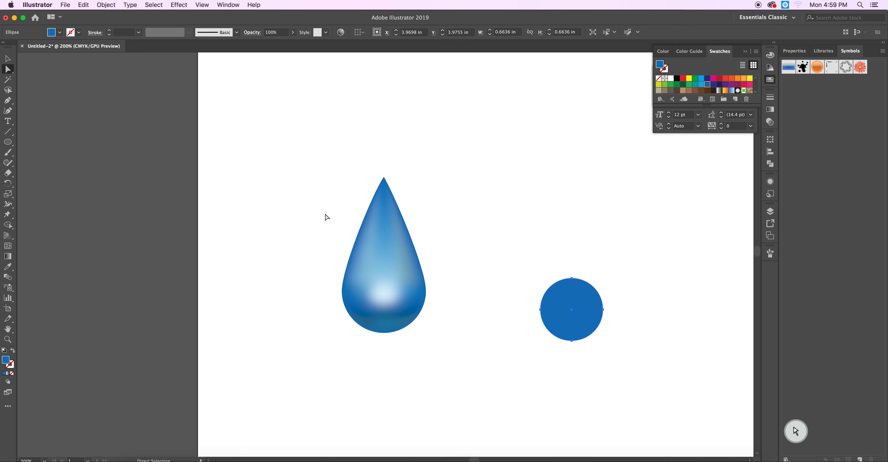
click(572, 279)
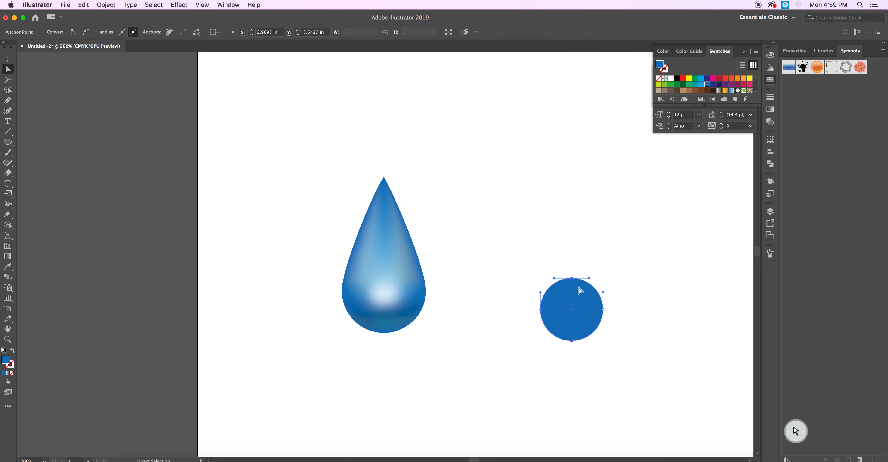
drag(572, 279, 573, 206)
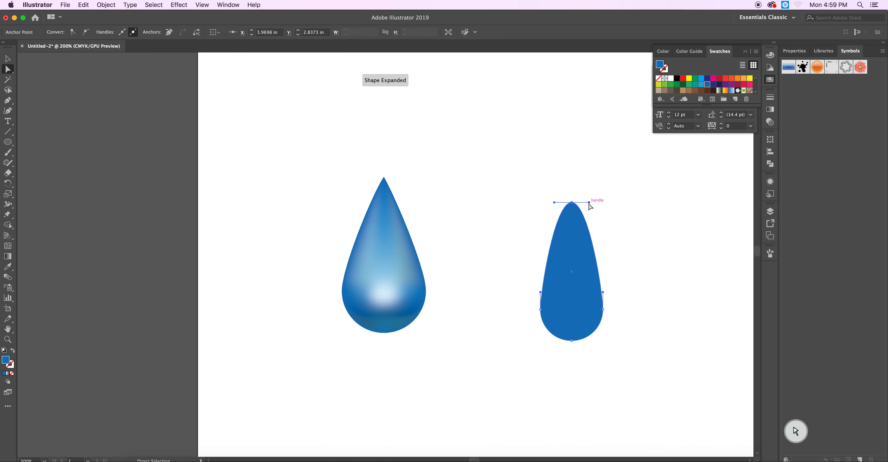
drag(589, 202, 573, 220)
click(648, 280)
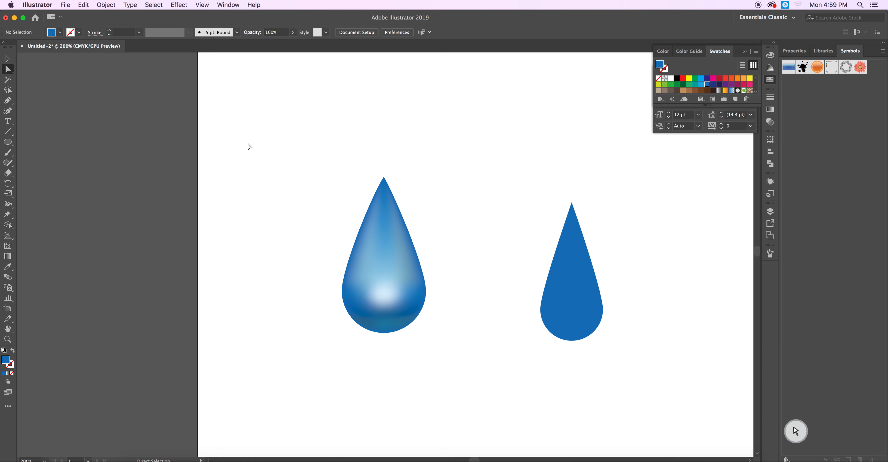
- Start creating a gradient mesh on the solid blue drop beside the shaded one
click(8, 58)
click(572, 234)
click(110, 6)
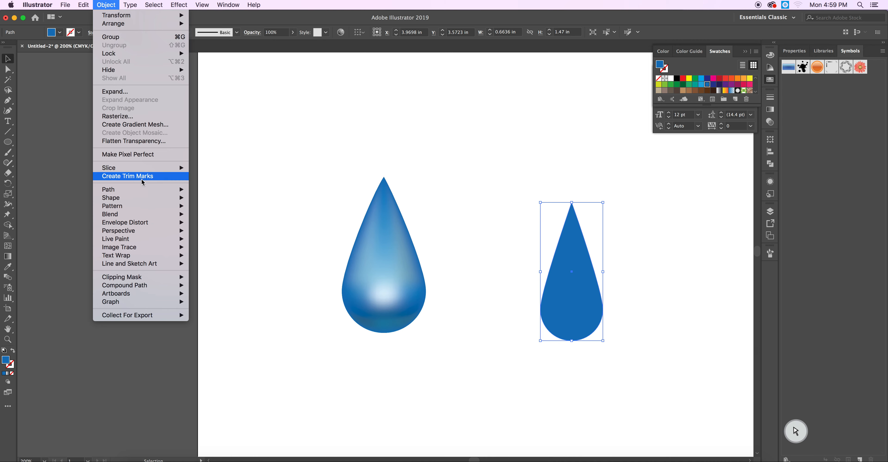
mouse_move(143, 192)
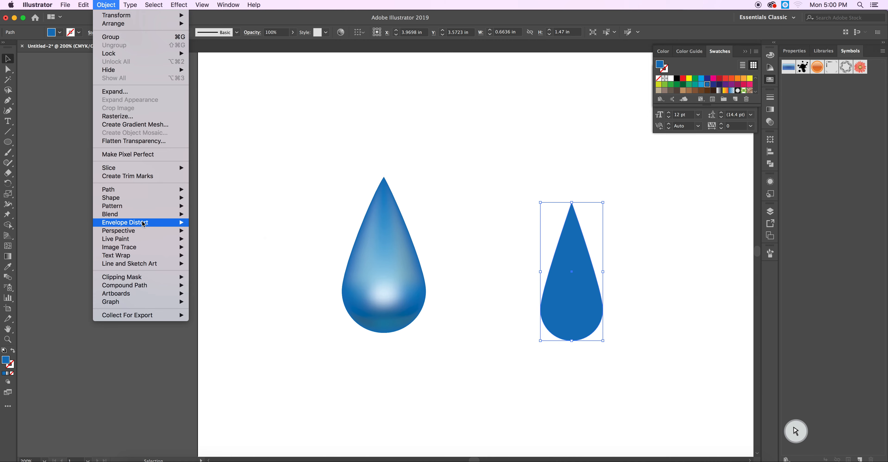
mouse_move(144, 225)
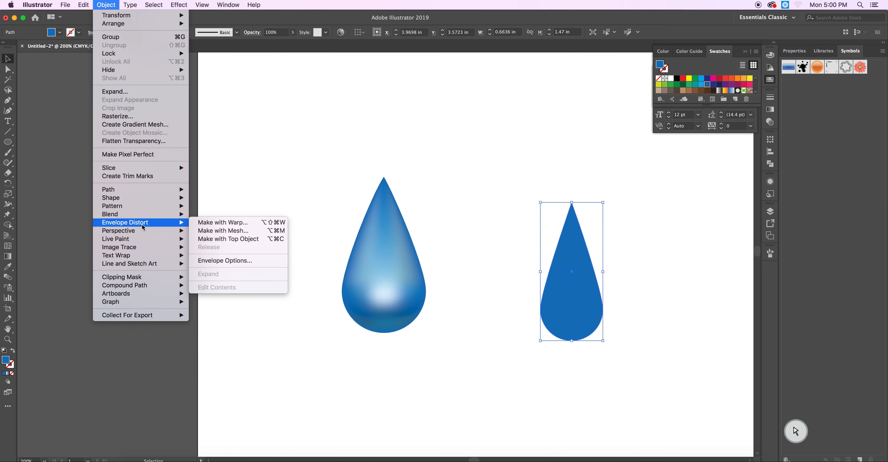
mouse_move(146, 248)
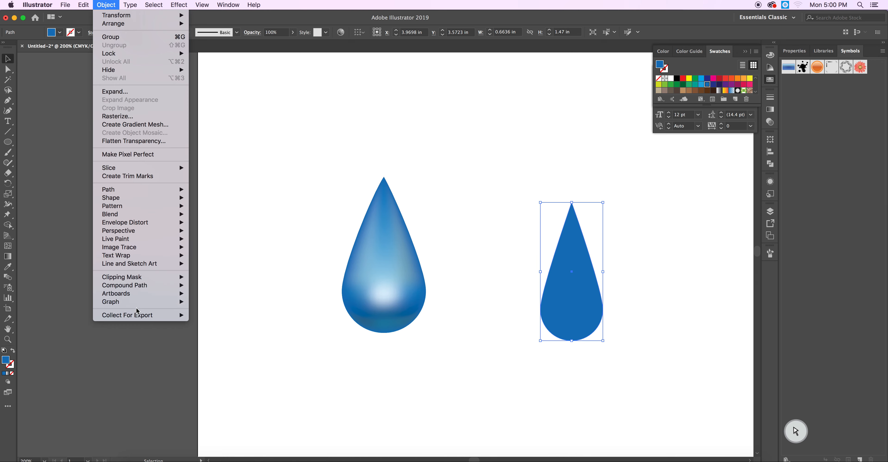
mouse_move(86, 8)
click(121, 124)
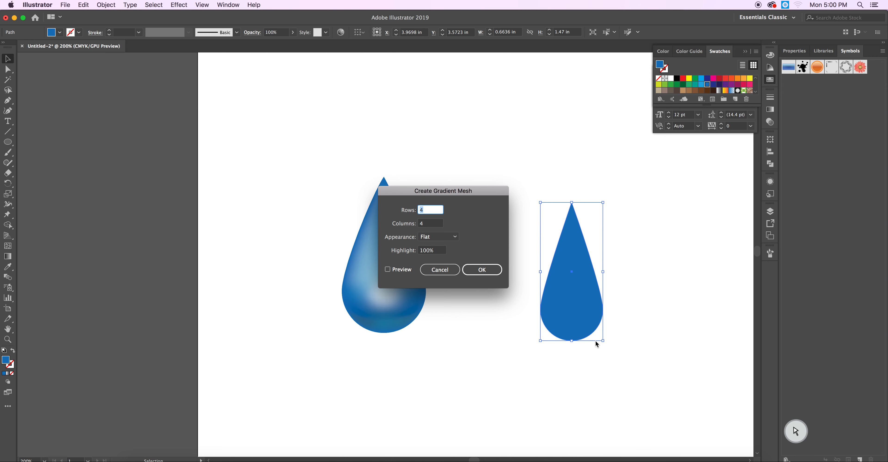
- Preview the mesh with the To Center appearance and move the mesh options away from the drops
click(448, 238)
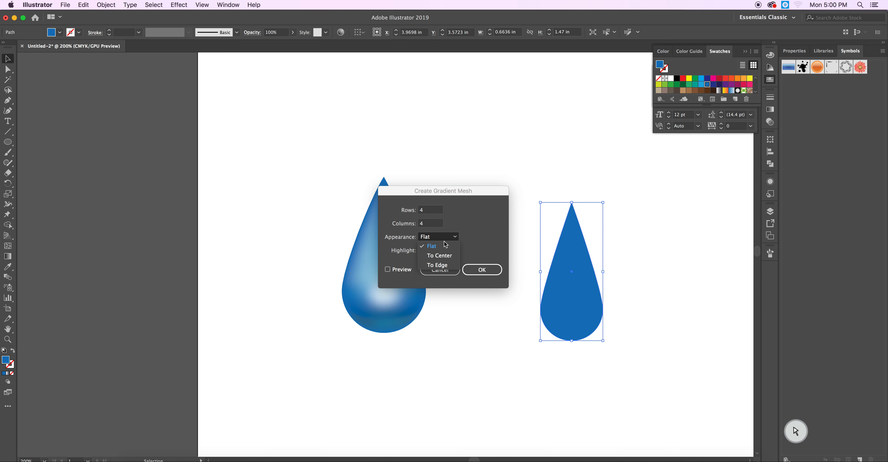
click(447, 256)
click(450, 238)
click(441, 254)
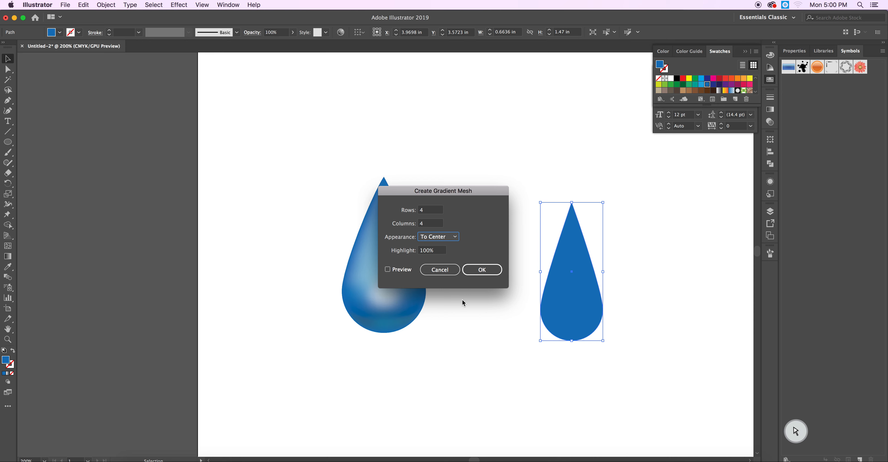
click(399, 270)
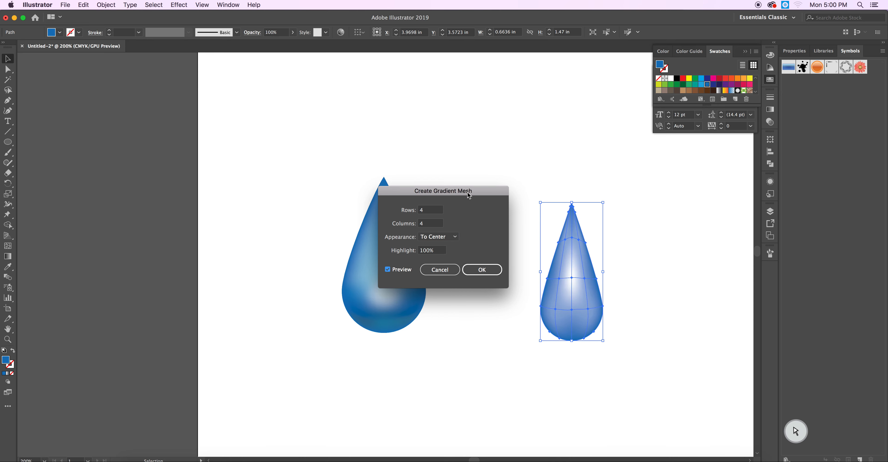
drag(467, 192, 375, 179)
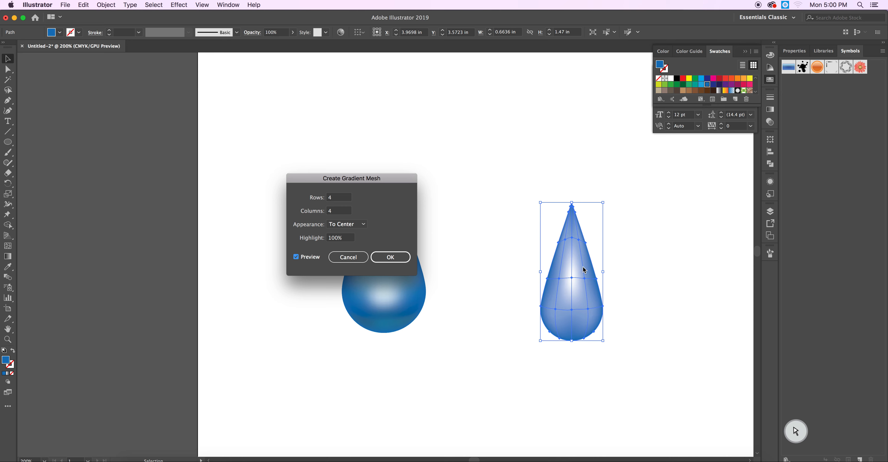
- Compare the Flat, To Edge and To Center mesh appearances in the preview, ending on Flat
click(363, 227)
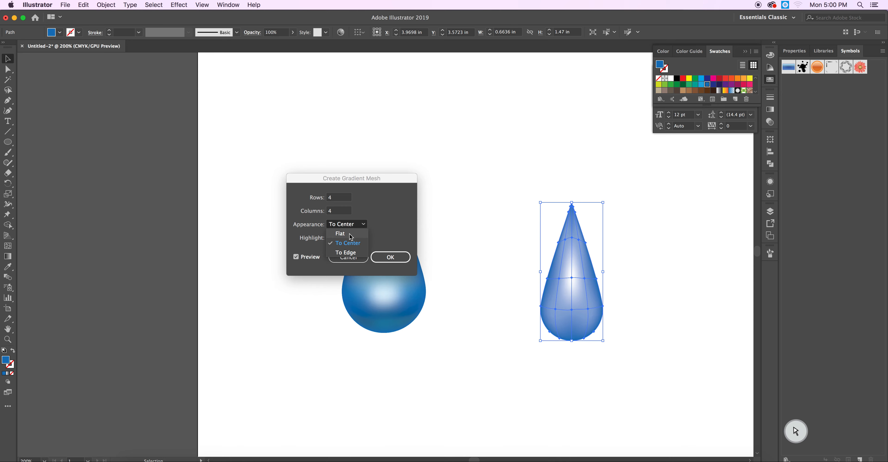
click(350, 238)
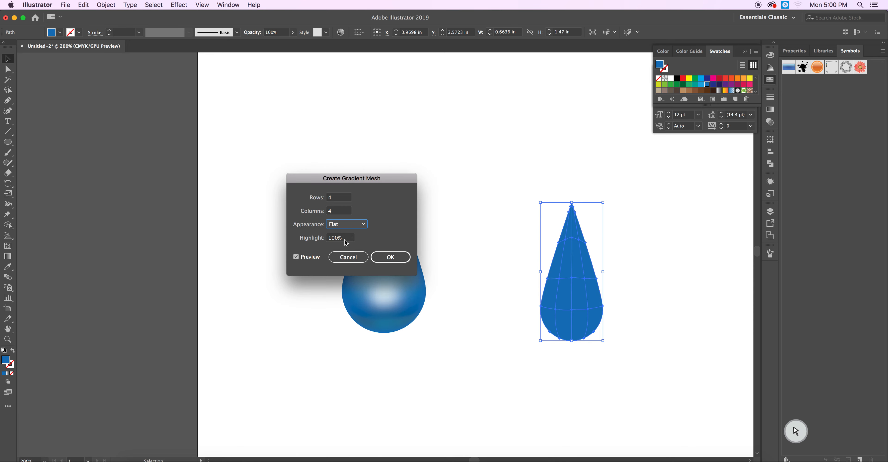
click(357, 228)
click(355, 251)
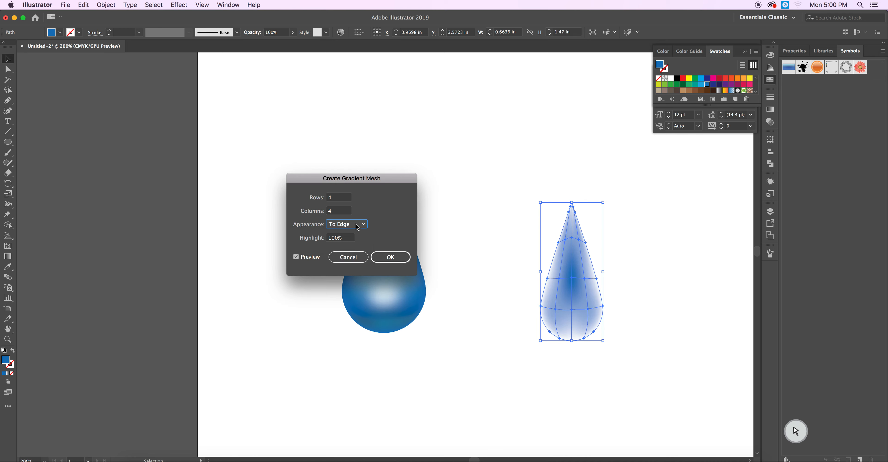
click(356, 227)
click(352, 237)
click(364, 225)
click(355, 244)
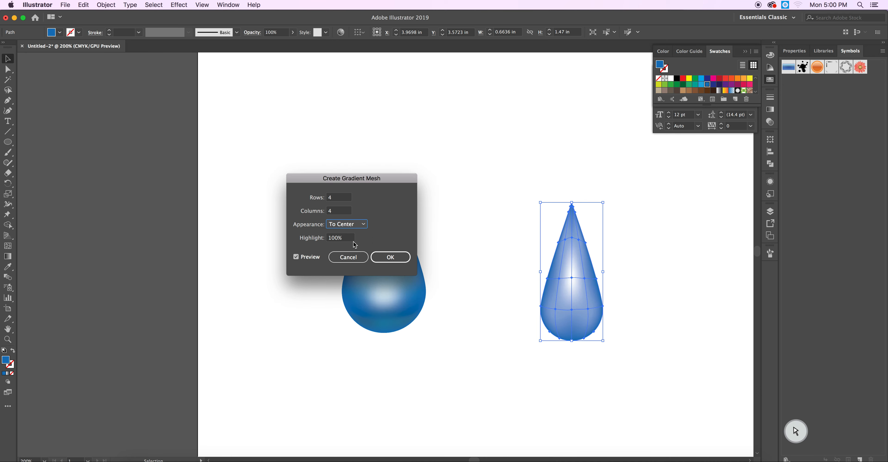
click(367, 231)
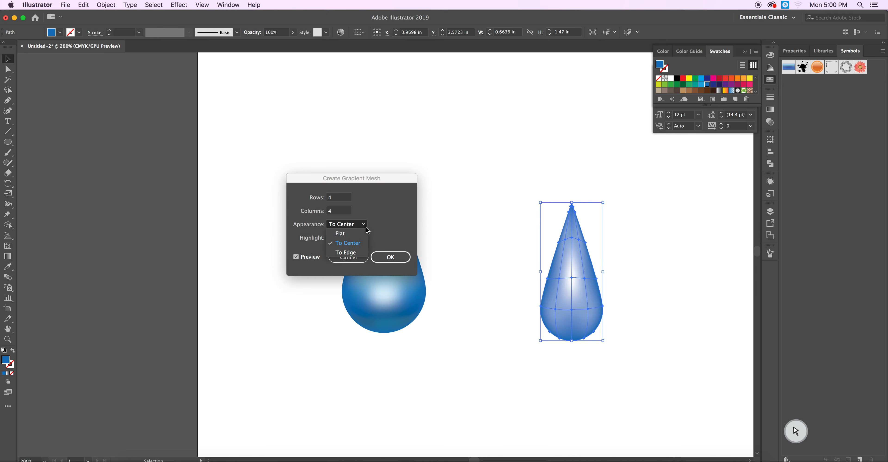
click(359, 239)
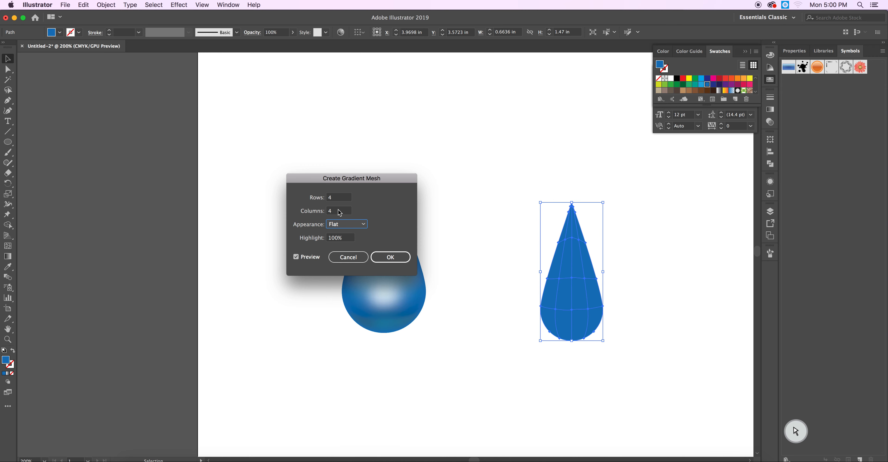
- Set the mesh to 6 rows, keeping 4 columns and the Flat appearance, and create it
click(336, 200)
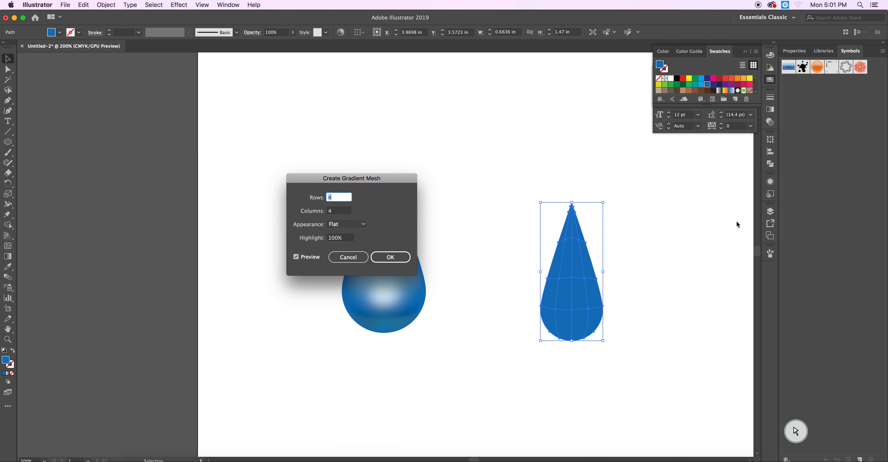
text(6)
click(384, 257)
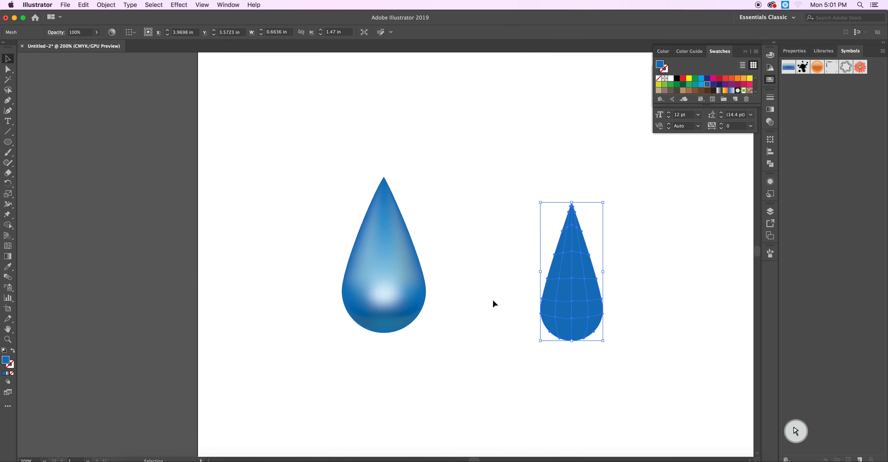
- Pull the lowest mesh row's centre and inner side points down so the row curves along the drop's rounded base
key(super+equal)
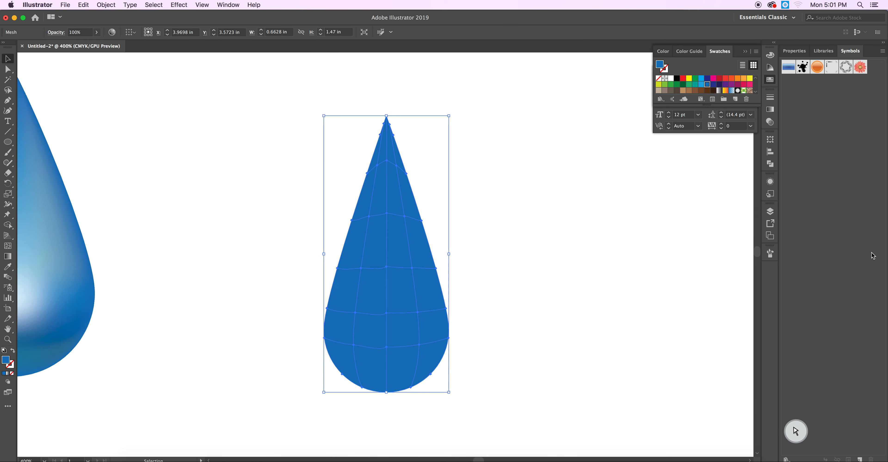
click(7, 69)
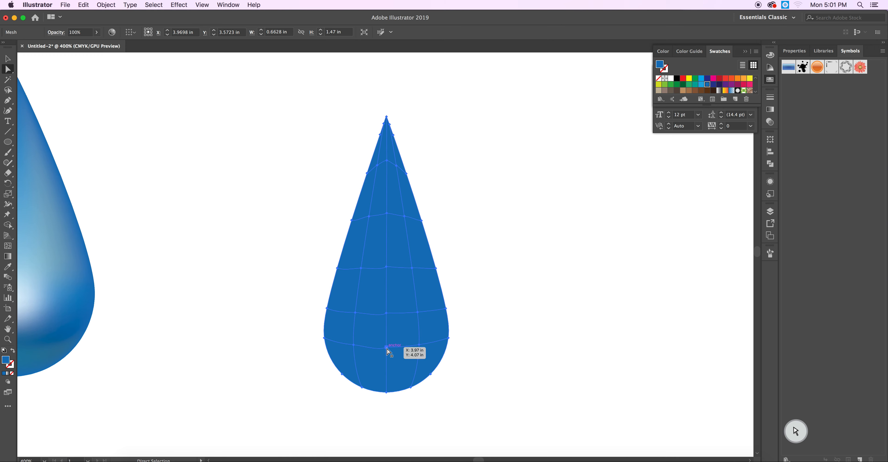
drag(386, 347, 388, 368)
drag(419, 344, 440, 352)
click(352, 343)
drag(354, 346, 361, 366)
click(385, 370)
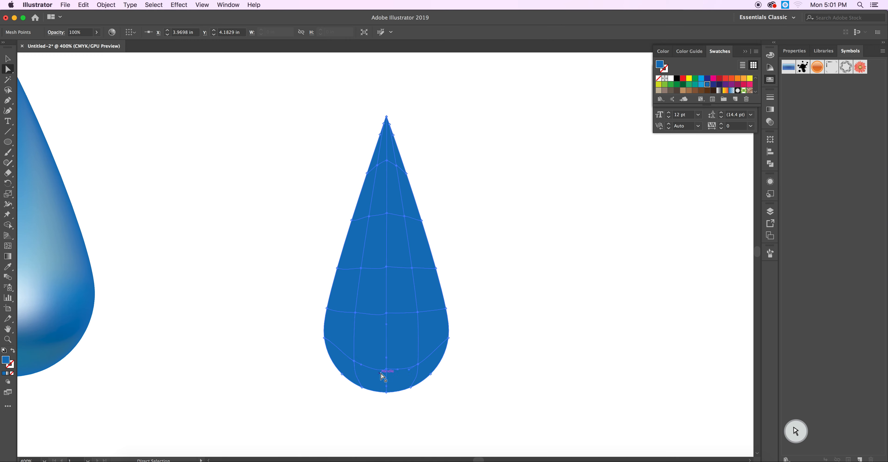
mouse_move(380, 372)
mouse_down()
mouse_move(411, 378)
mouse_move(385, 376)
mouse_up()
mouse_move(400, 379)
mouse_down()
mouse_move(381, 377)
mouse_move(404, 390)
mouse_move(393, 382)
mouse_up()
- Move the second-lowest mesh row's centre and inner side points down into a matching downward curve
drag(386, 313, 385, 335)
drag(418, 313, 418, 326)
drag(355, 312, 361, 330)
- Colour the second-lowest row's centre mesh point near-white, F7FAFC, as the highlight
click(386, 335)
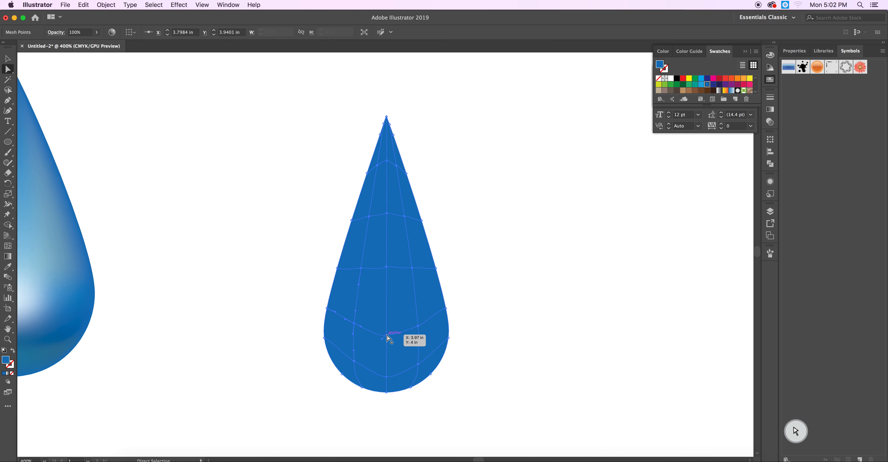
double_click(5, 361)
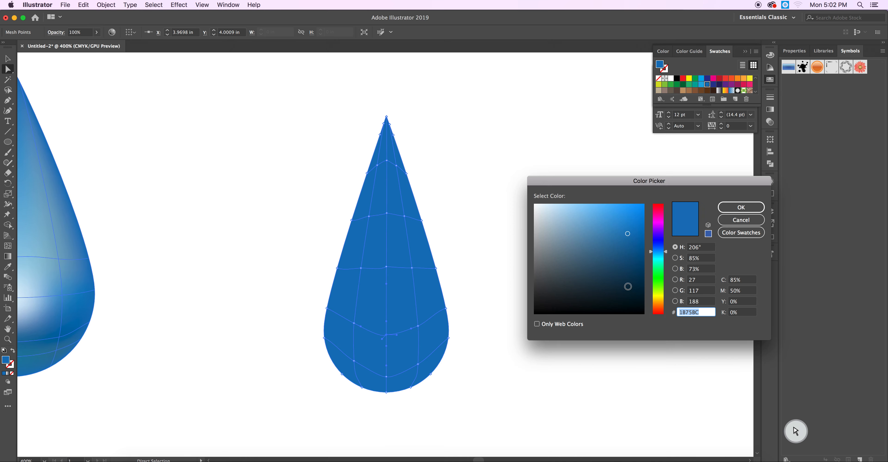
click(535, 205)
click(741, 207)
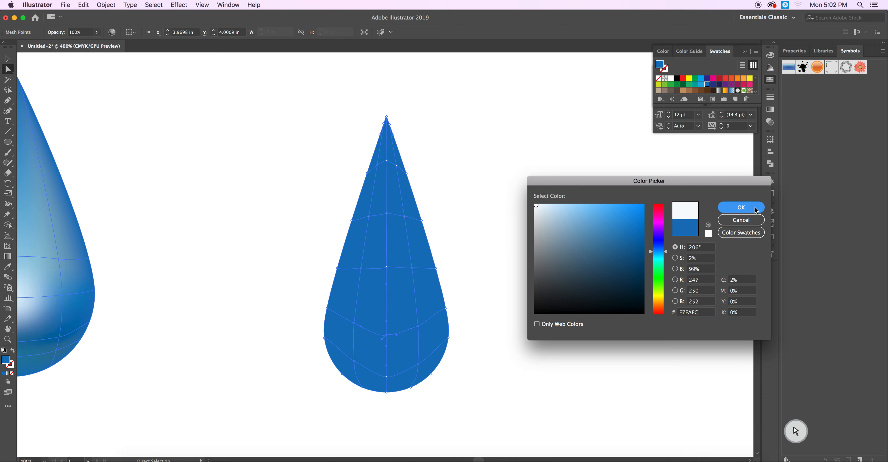
- Colour the second-lowest row's left inner mesh point soft light blue from the CMYK spectrum after trying darker and cyan swatches
click(354, 324)
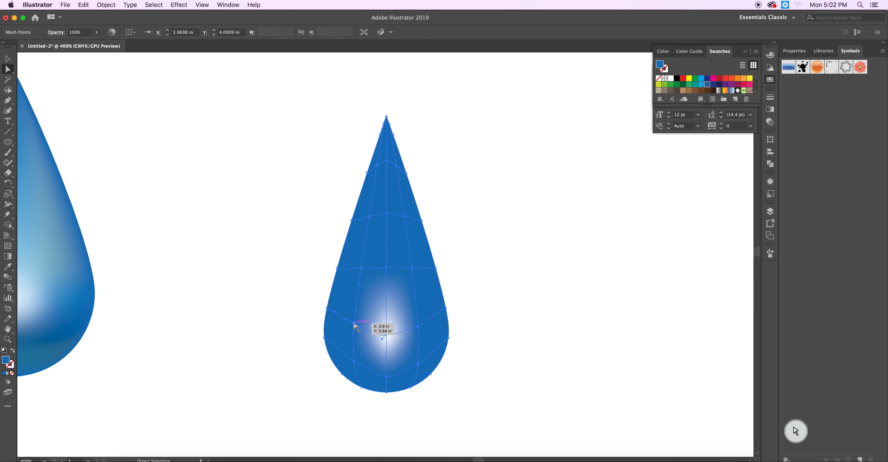
click(701, 85)
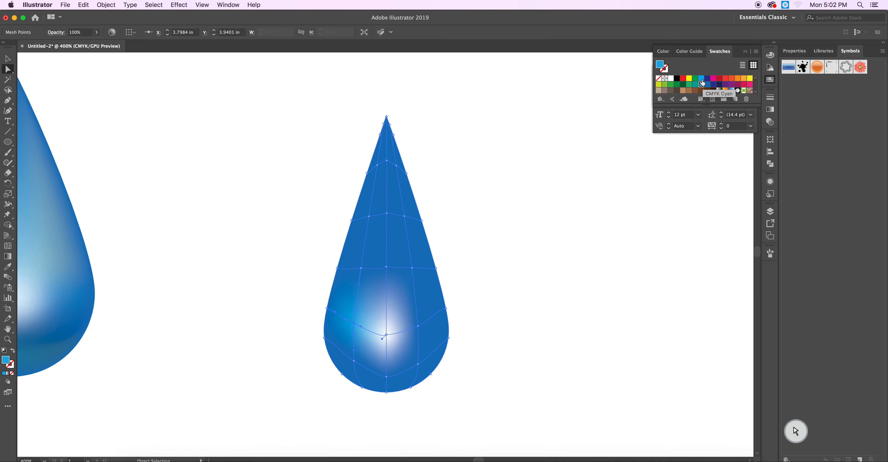
click(701, 79)
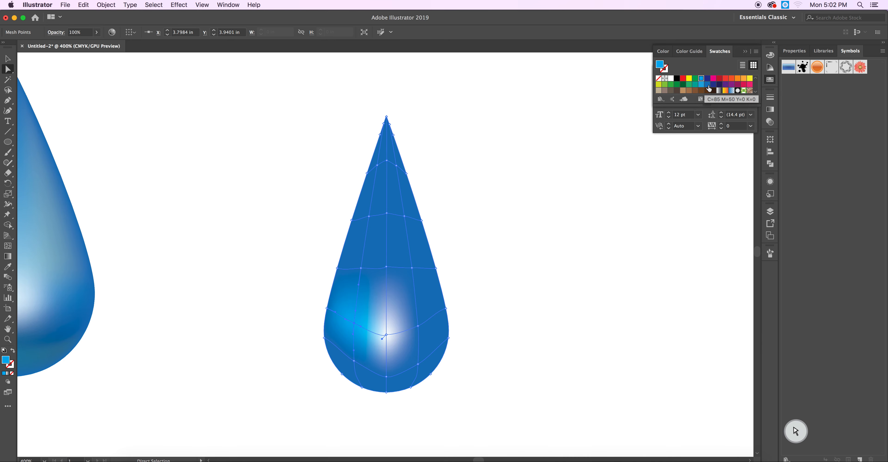
click(706, 85)
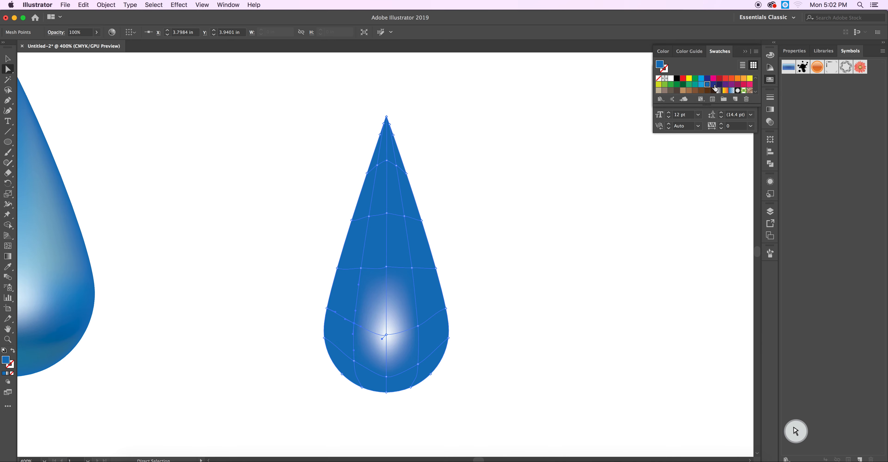
click(712, 86)
click(706, 85)
click(768, 69)
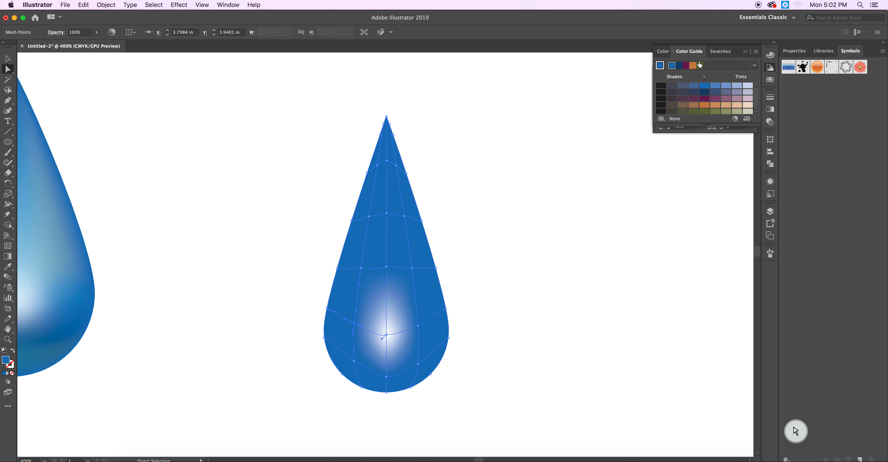
click(667, 52)
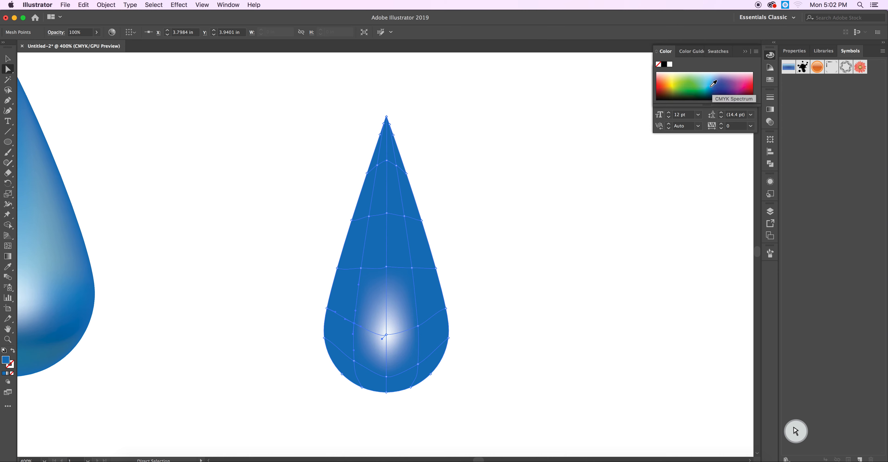
click(714, 76)
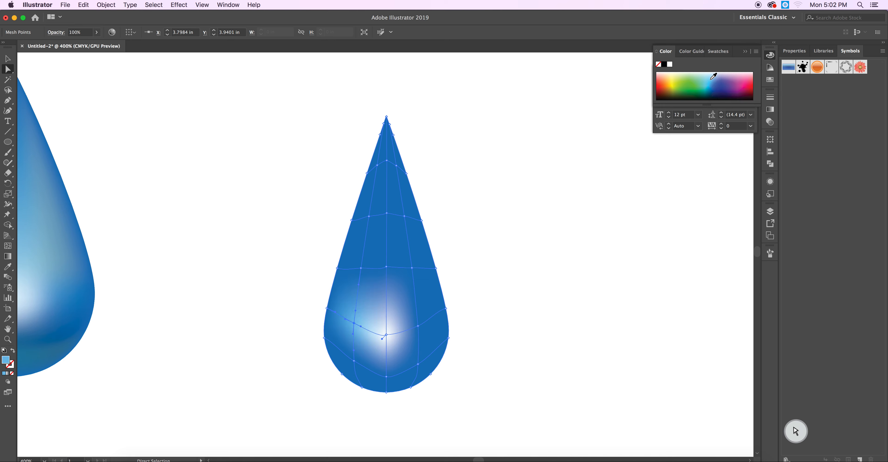
- Colour the second-lowest row's right inner mesh point a pale light blue from the CMYK spectrum
click(419, 326)
click(770, 79)
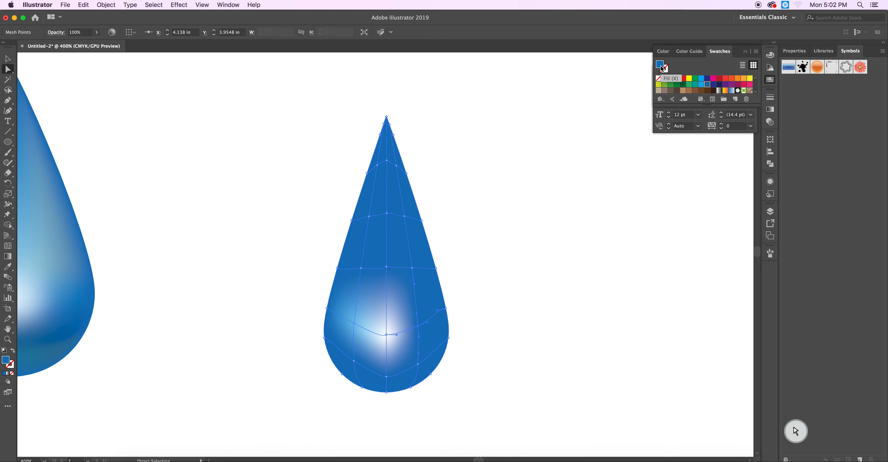
click(663, 51)
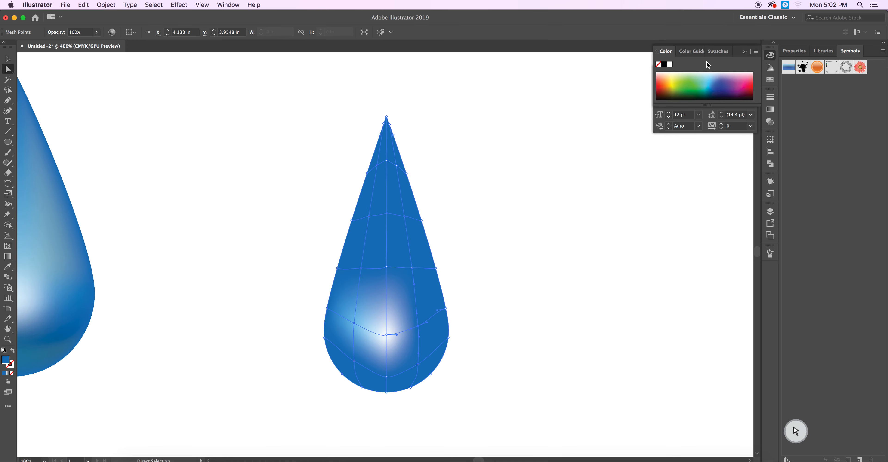
click(710, 79)
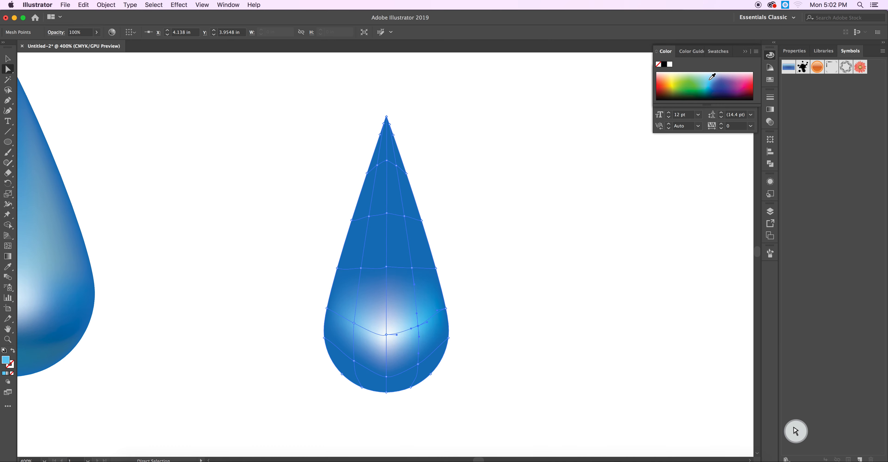
click(712, 75)
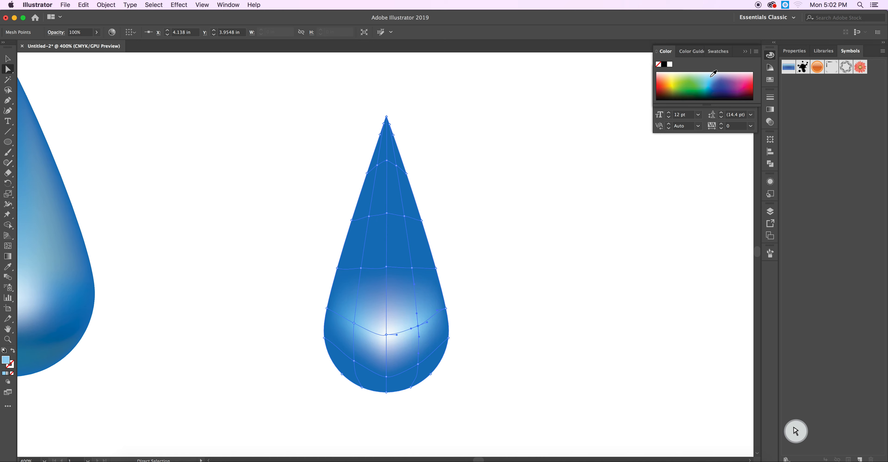
click(712, 75)
- Colour the lowest row's centre mesh point a dark blue from the CMYK spectrum
click(386, 376)
click(715, 84)
click(715, 82)
click(712, 89)
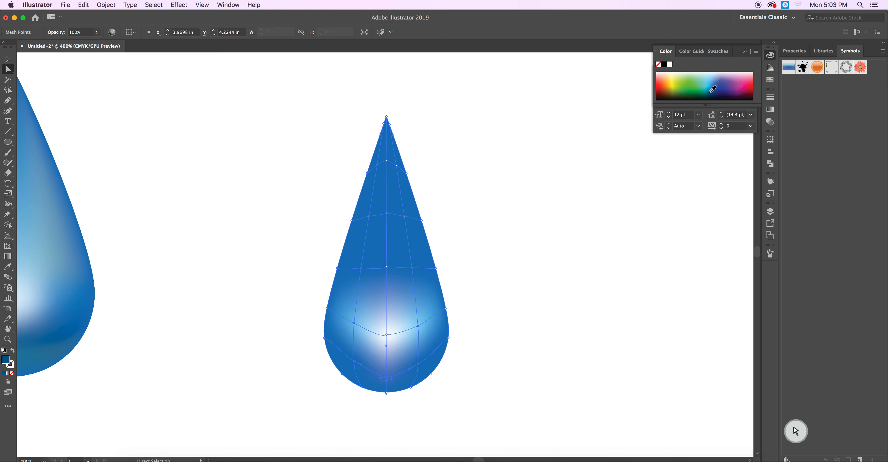
- Colour the lowest row's right and left inner mesh points dark blue from the CMYK spectrum
click(416, 365)
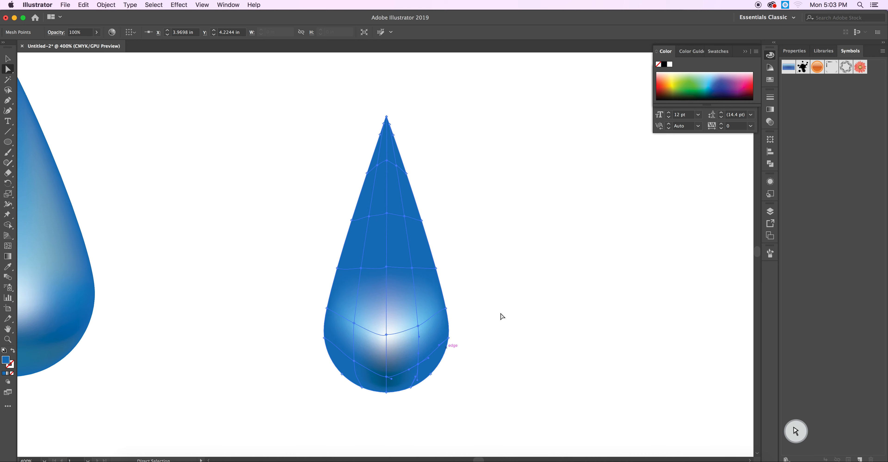
click(714, 89)
click(354, 362)
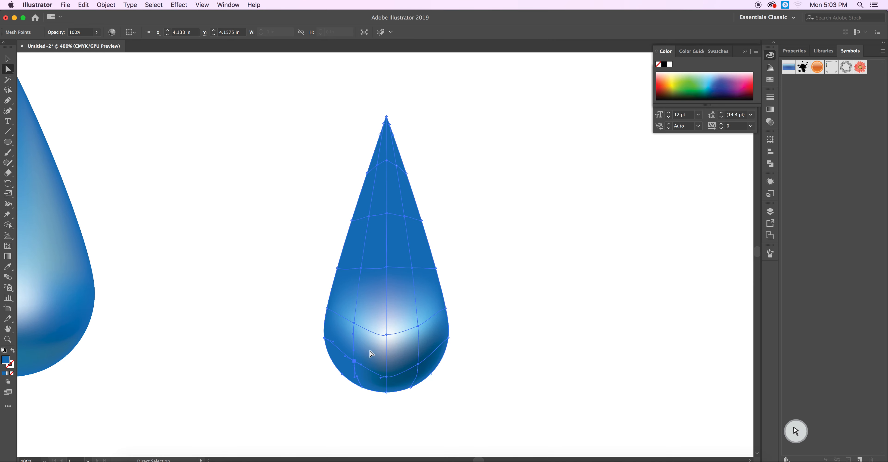
click(716, 89)
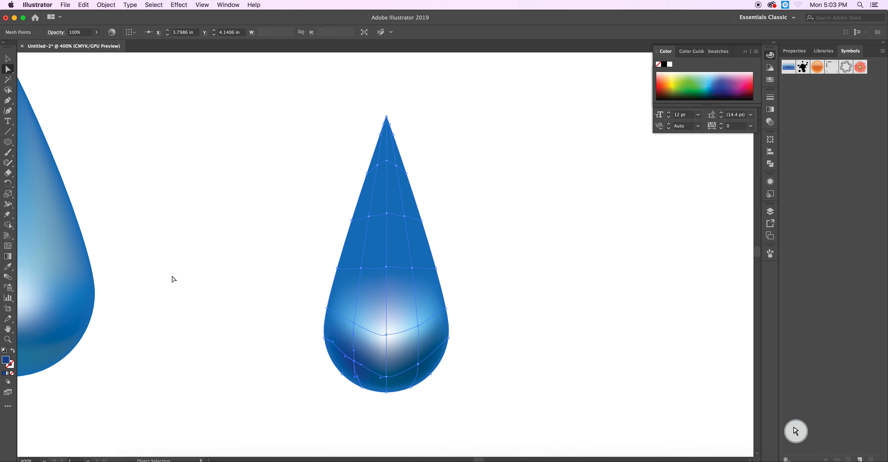
- Draw a dark blue circle about 0.64 in across on the blank canvas to the right of the second drop
drag(11, 143, 37, 163)
drag(532, 197, 652, 316)
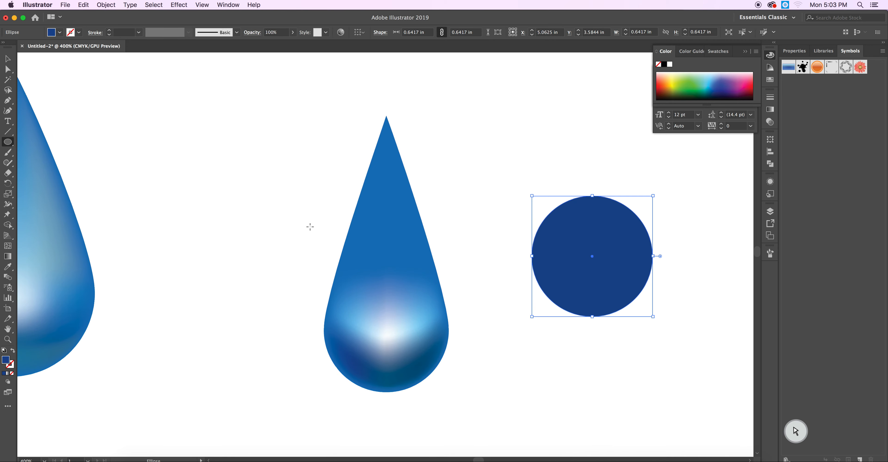
click(8, 59)
- Colour the third-lowest row's centre mesh point near-white from the CMYK spectrum after trying several darker blues
click(8, 70)
click(411, 189)
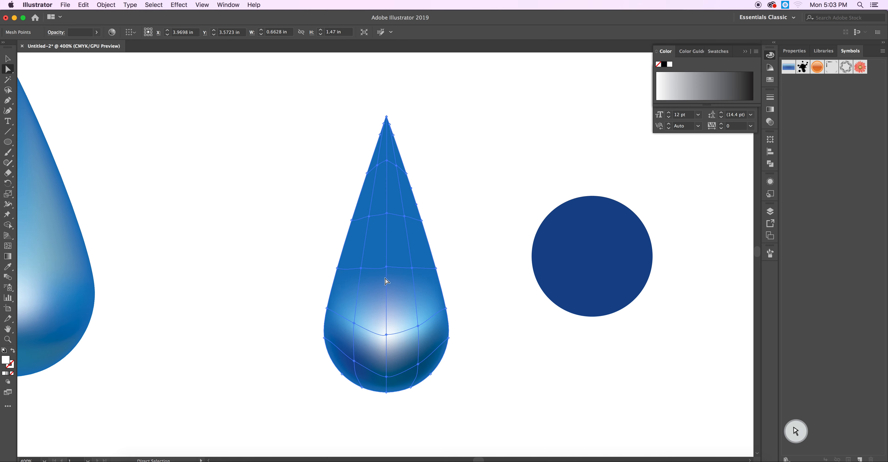
click(386, 267)
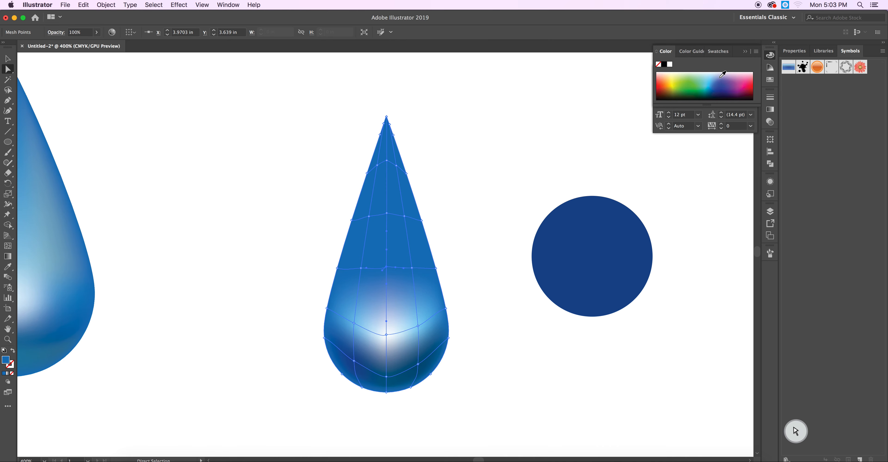
click(714, 86)
click(717, 84)
click(720, 87)
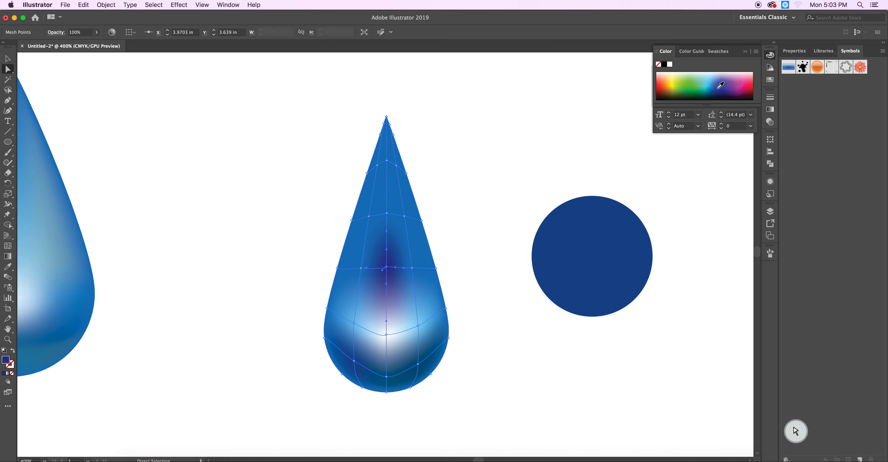
click(719, 90)
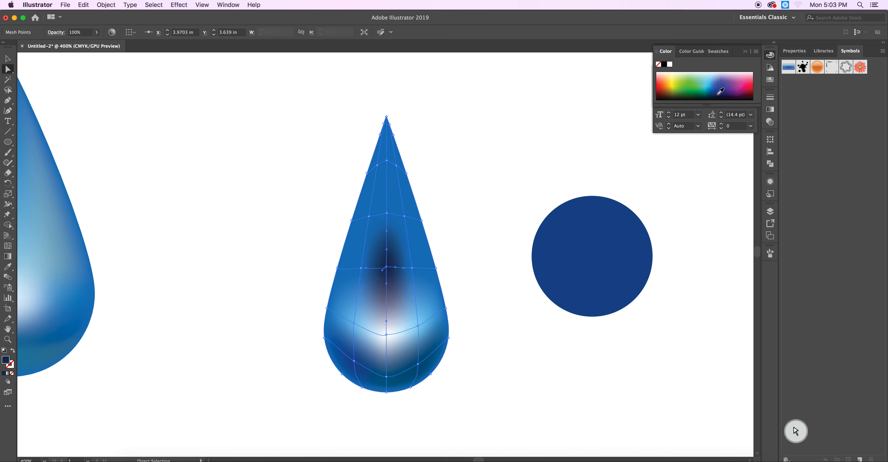
click(713, 85)
click(719, 79)
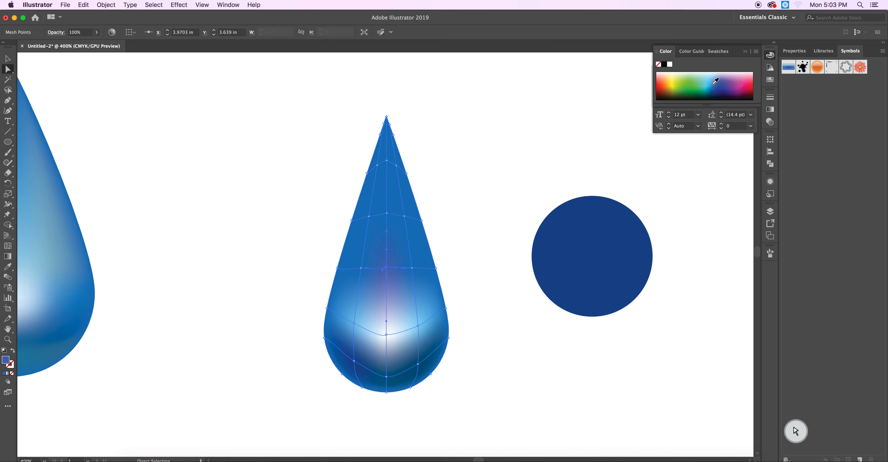
click(715, 73)
- Colour the third-lowest row's right and left inner mesh points light blue from the CMYK spectrum
click(412, 268)
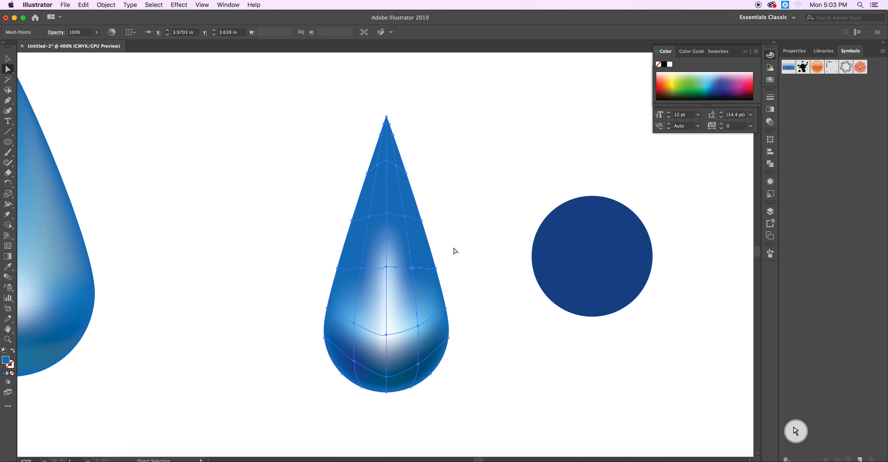
click(713, 77)
click(360, 268)
click(714, 79)
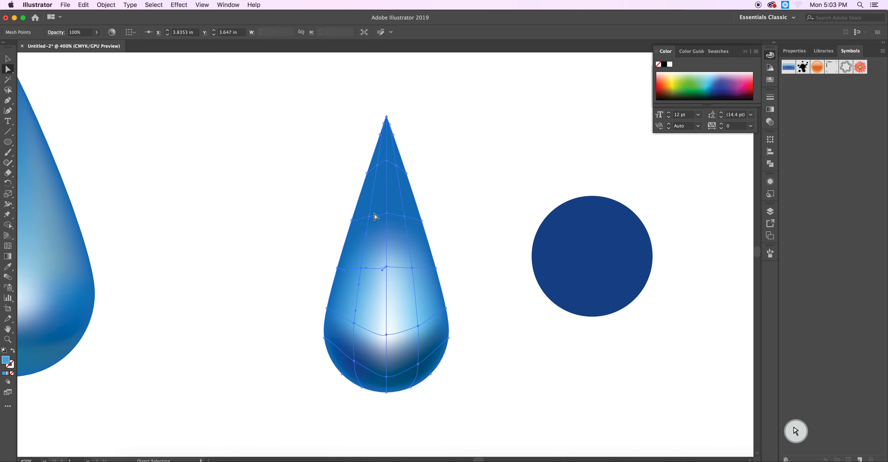
- Colour the right-edge mesh points of the drop's upper three rows dark blue from the CMYK spectrum
click(407, 174)
click(717, 91)
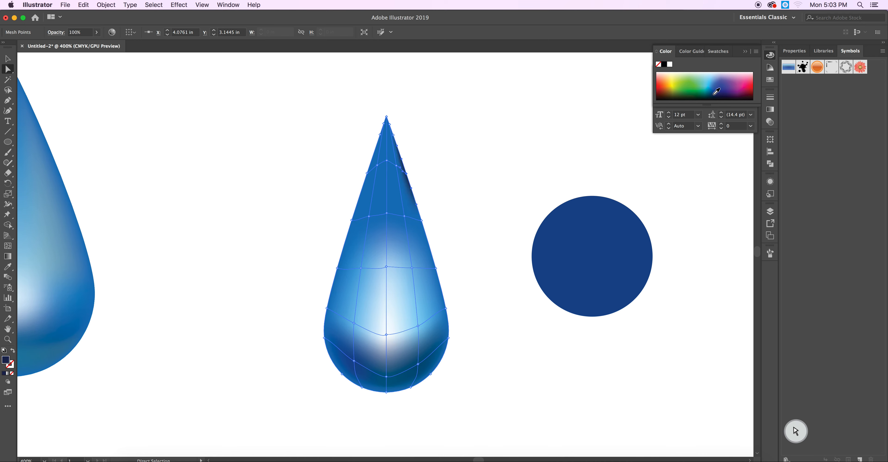
click(421, 221)
click(715, 87)
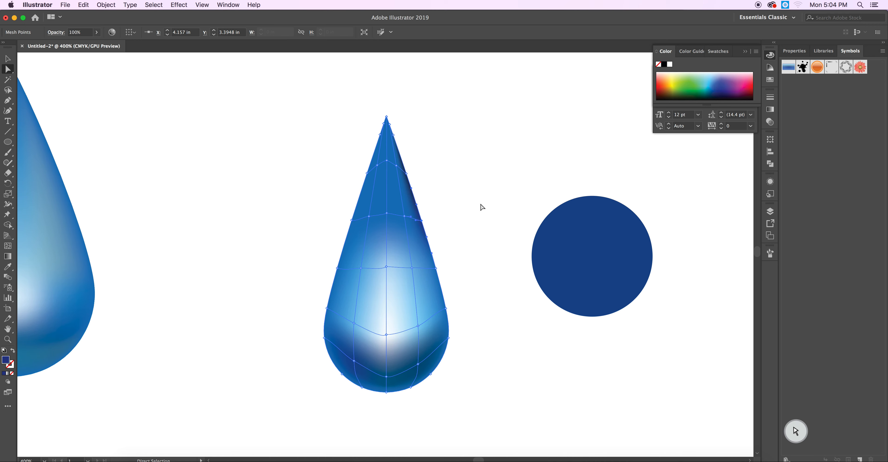
click(436, 269)
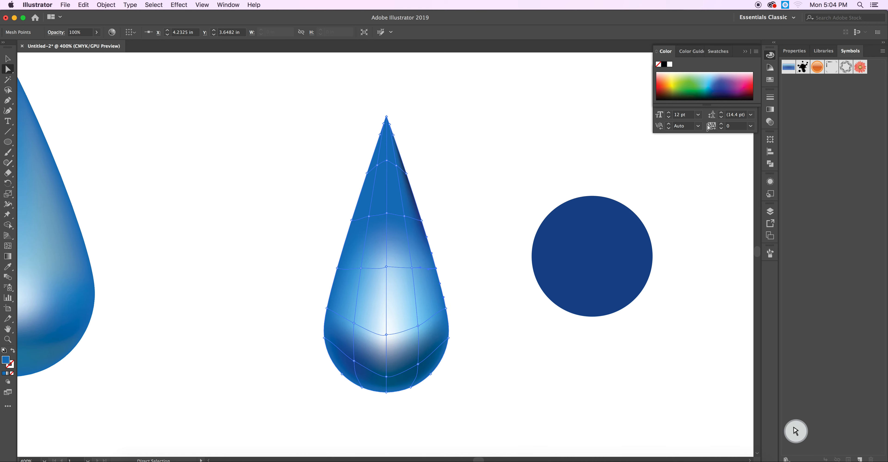
click(713, 92)
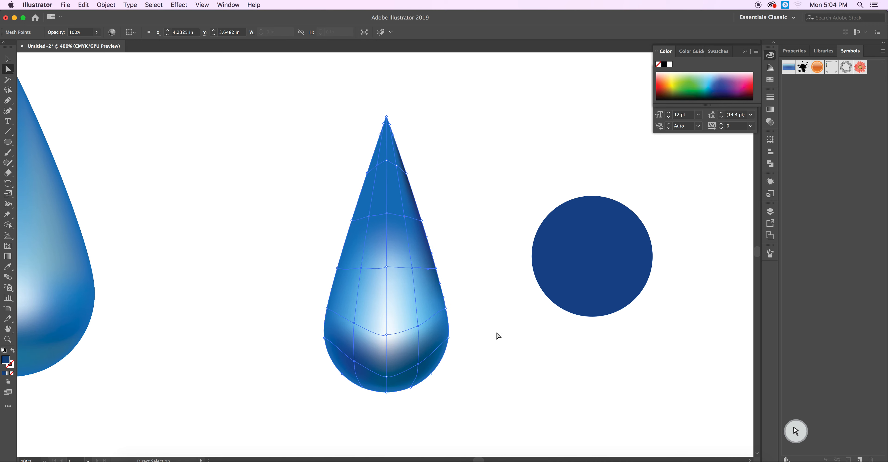
- Colour the right-edge mesh points of the drop's lower two rows dark blue from the CMYK spectrum
click(446, 309)
click(714, 90)
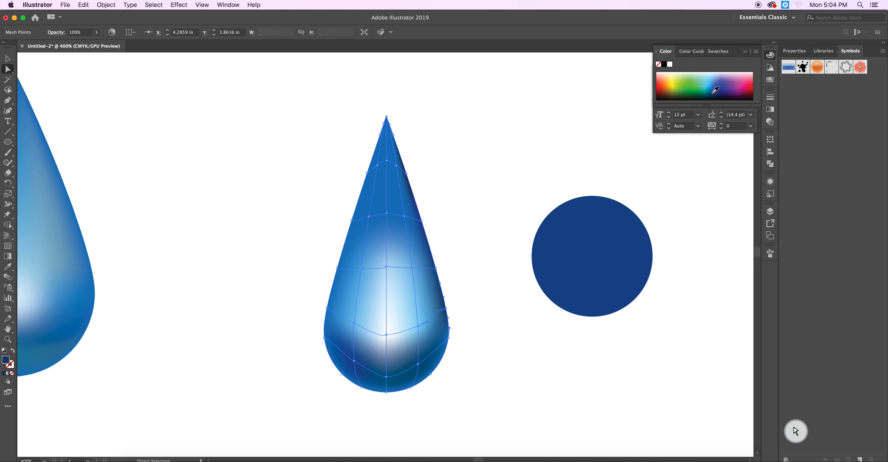
click(448, 338)
click(715, 89)
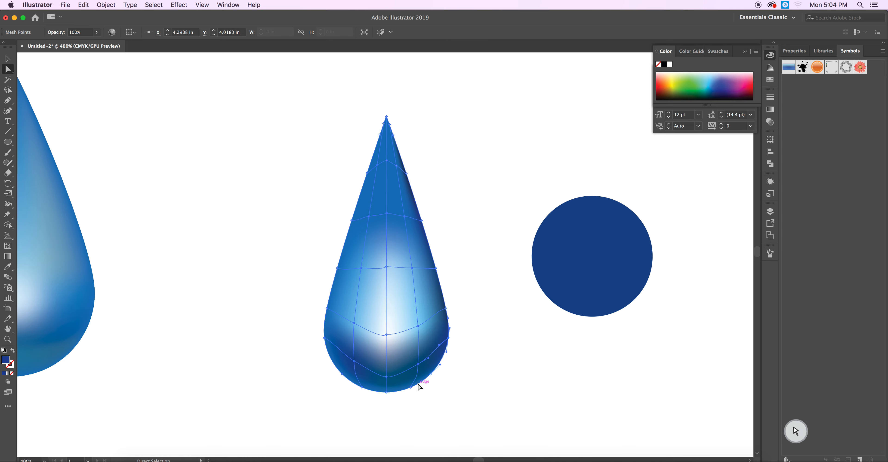
- Colour the three mesh points along the drop's bottom outline dark blue from the CMYK spectrum
click(410, 388)
click(720, 88)
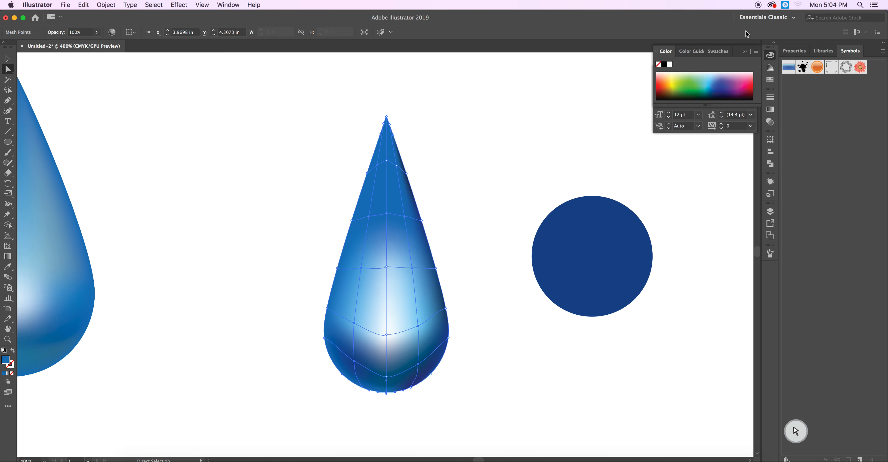
click(386, 393)
click(362, 387)
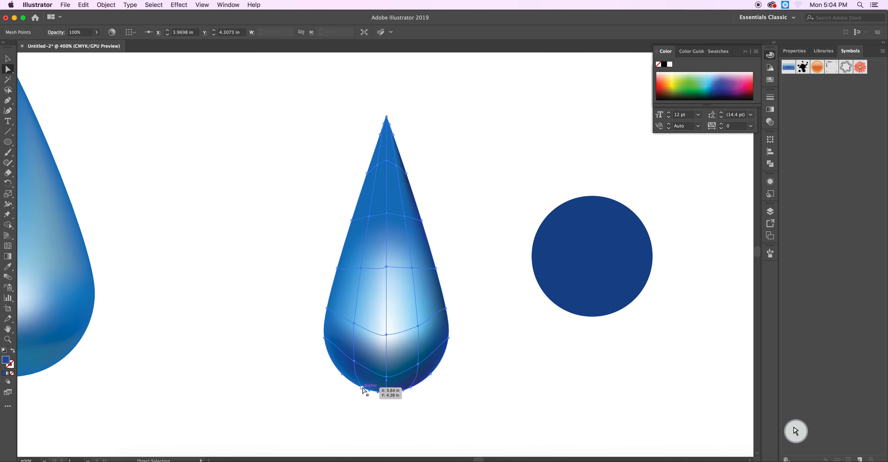
click(719, 86)
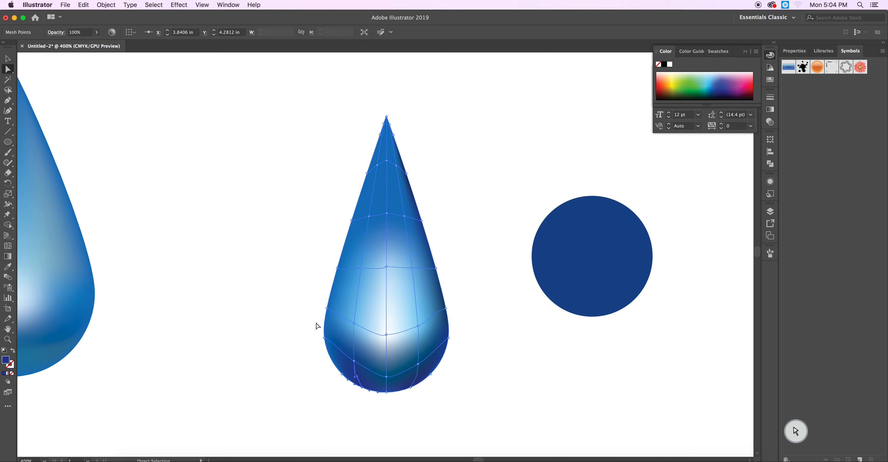
- Colour the left-edge mesh points of the drop's lower two rows dark blue from the CMYK spectrum
click(325, 338)
click(715, 86)
click(326, 308)
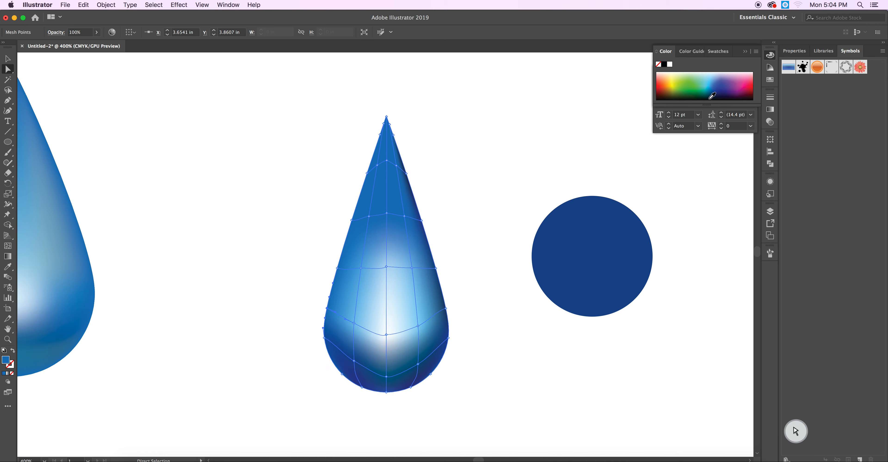
click(717, 88)
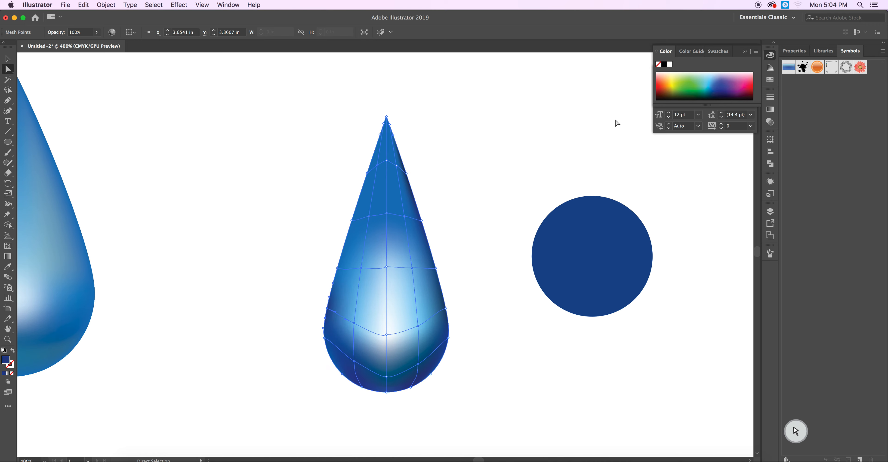
- Colour the left-edge mesh points of the drop's upper three rows dark blue, giving the third-lowest row's point a deeper navy
click(337, 268)
click(717, 87)
click(351, 220)
click(717, 88)
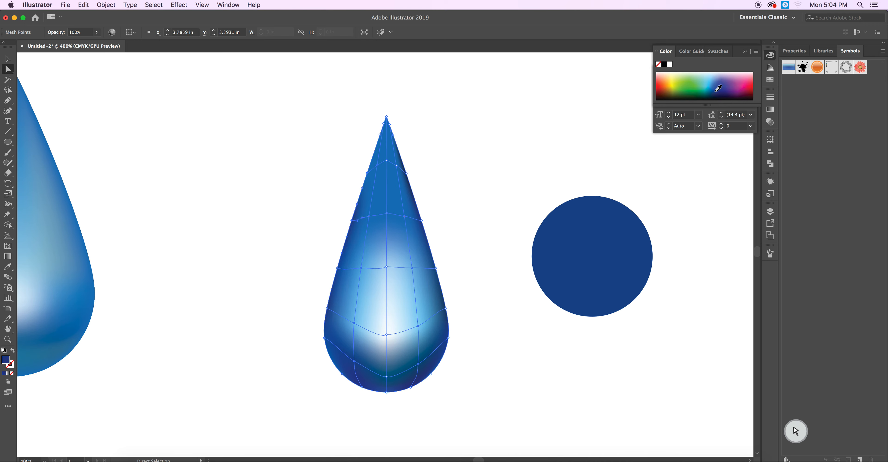
click(336, 268)
click(716, 88)
click(717, 91)
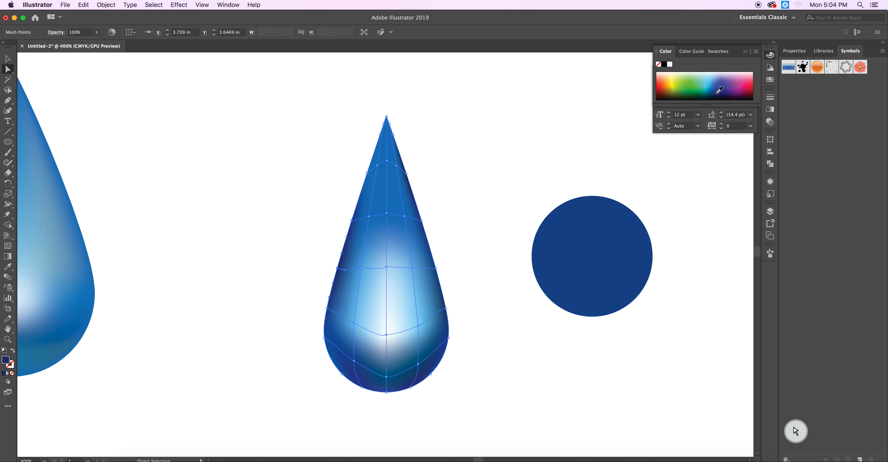
click(366, 172)
click(717, 89)
- Try dark blue on the drop's tip and the left-edge point just below it, and undo both colours
click(386, 117)
click(718, 90)
click(380, 134)
click(722, 91)
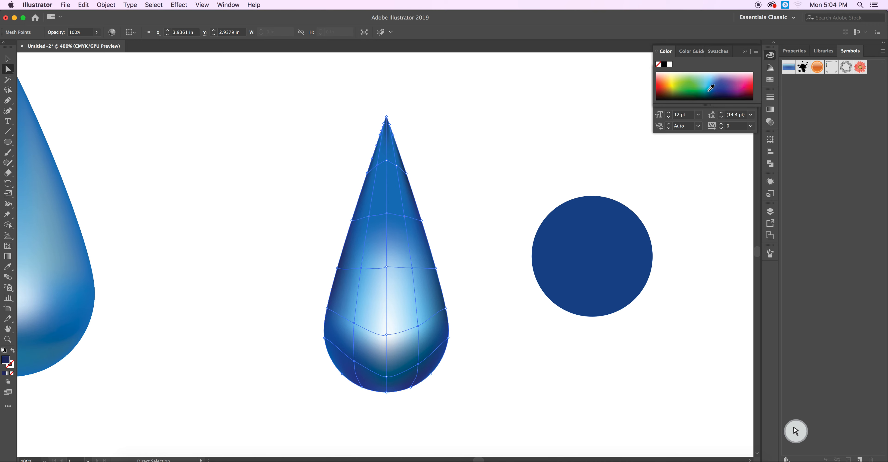
key(super+z)
key(super+z)
- Deselect the second drop and compare its shading with the first drop
click(7, 59)
click(517, 317)
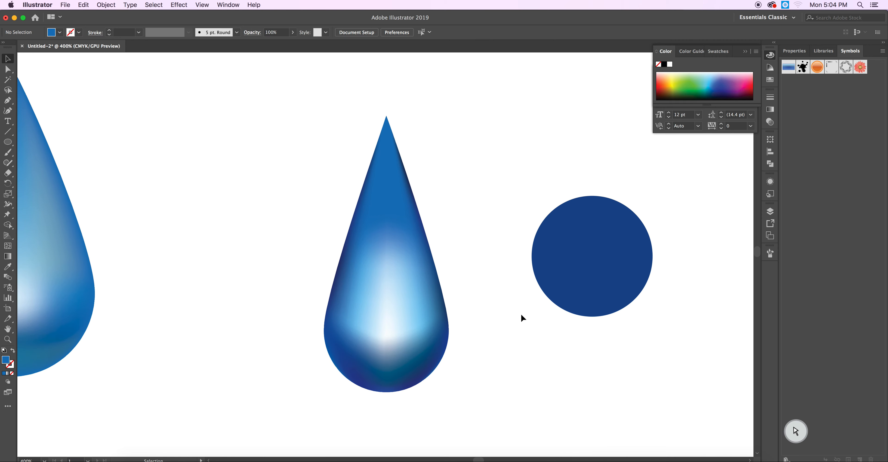
key(super+minus)
key(super+minus)
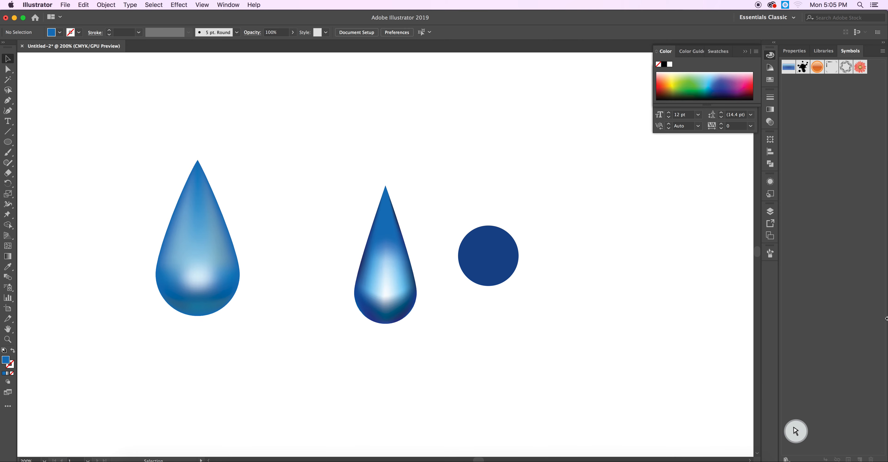
- Select the dark blue circle and open the Baroque swatch library, placing it enlarged on the canvas beside the circle
key(super+equal)
key(super+equal)
key(super+equal)
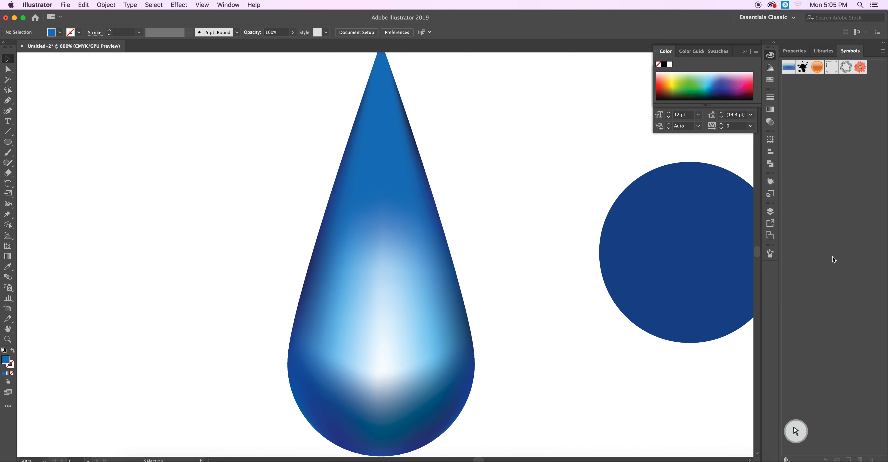
drag(637, 288, 319, 257)
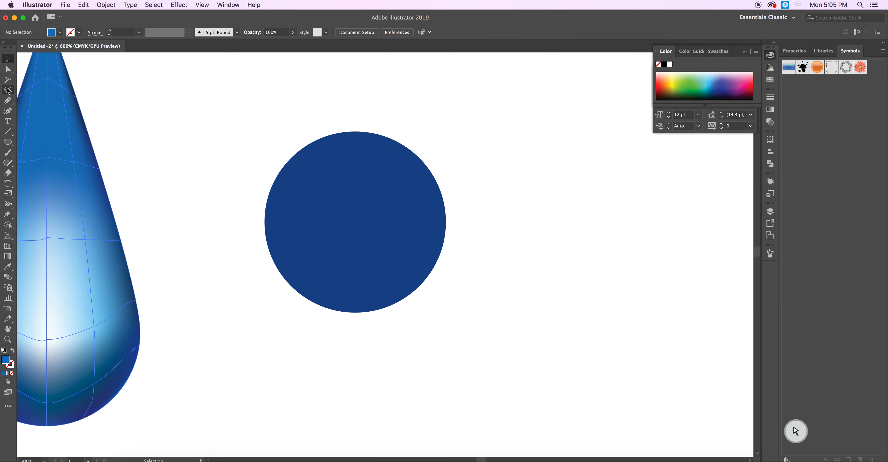
click(319, 199)
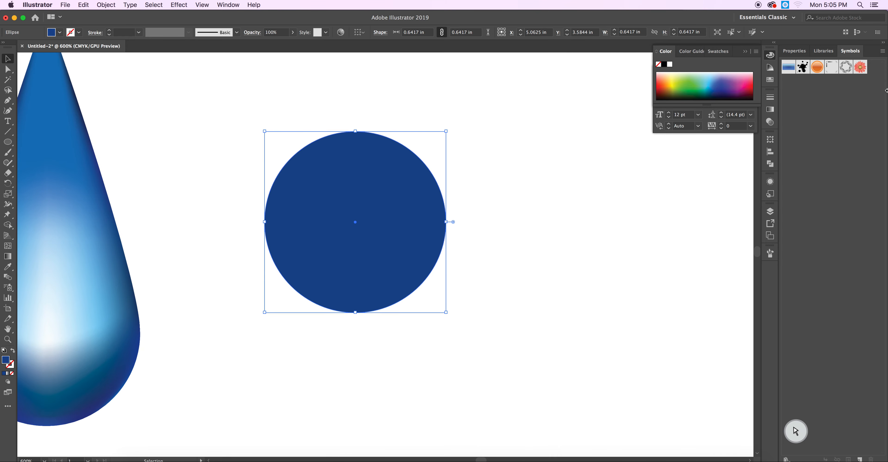
click(719, 51)
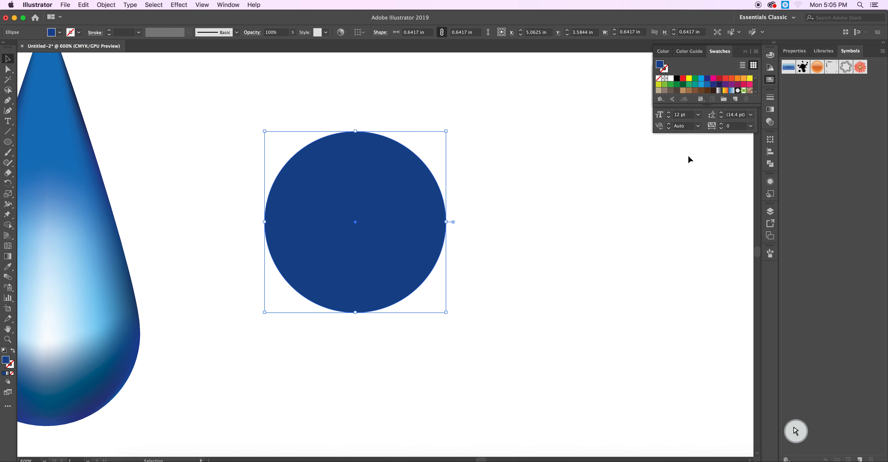
click(659, 100)
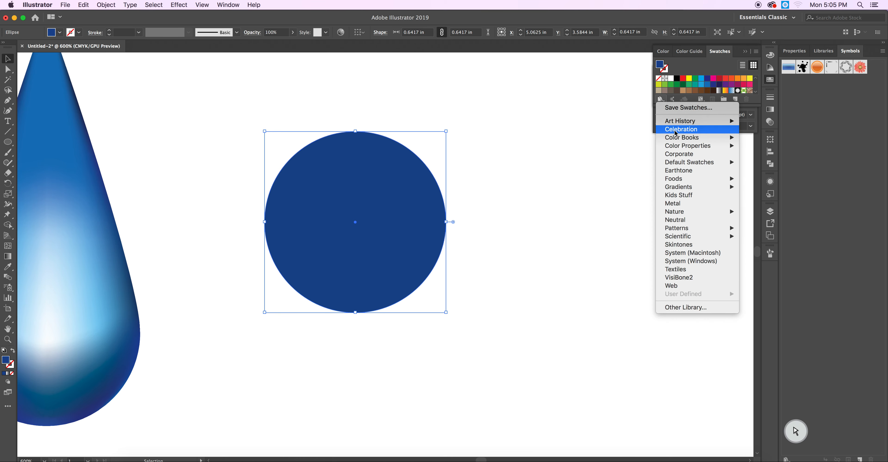
mouse_move(689, 124)
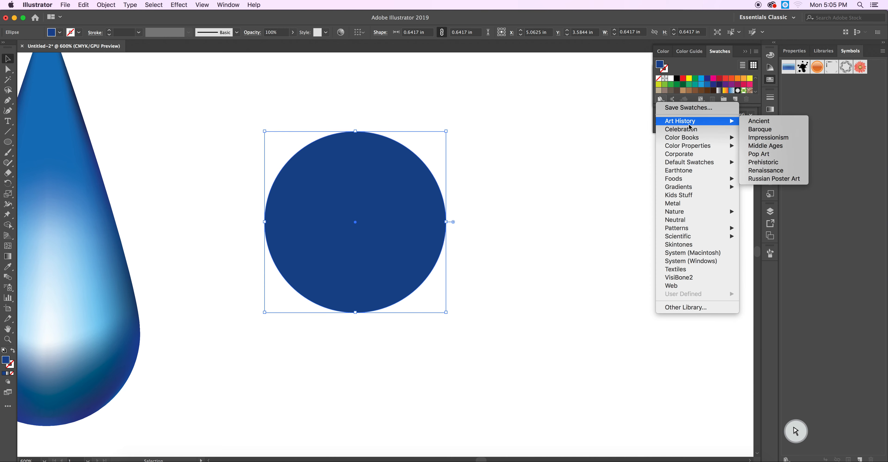
click(778, 130)
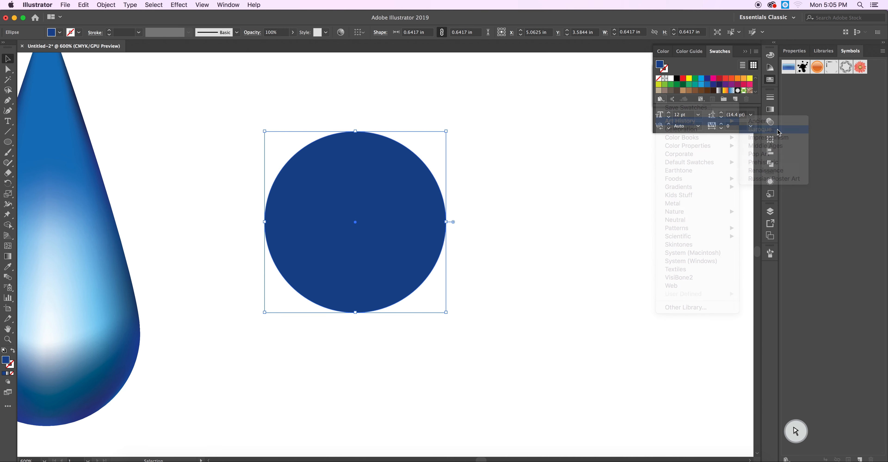
drag(451, 222, 654, 220)
drag(599, 277, 587, 350)
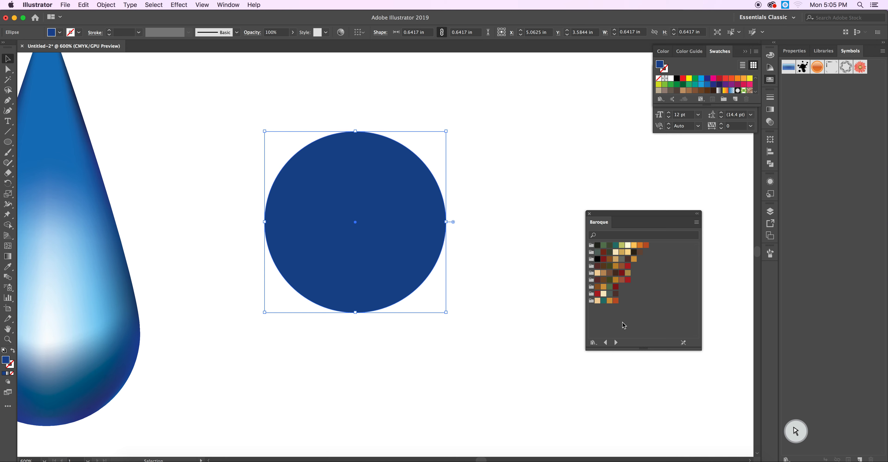
- Fill the selected circle with a dark red from the Baroque library, trying two red swatches
click(603, 260)
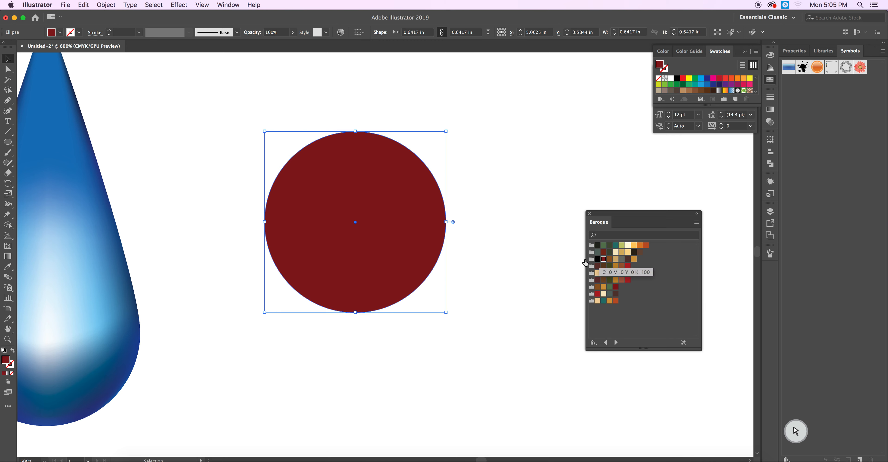
click(623, 274)
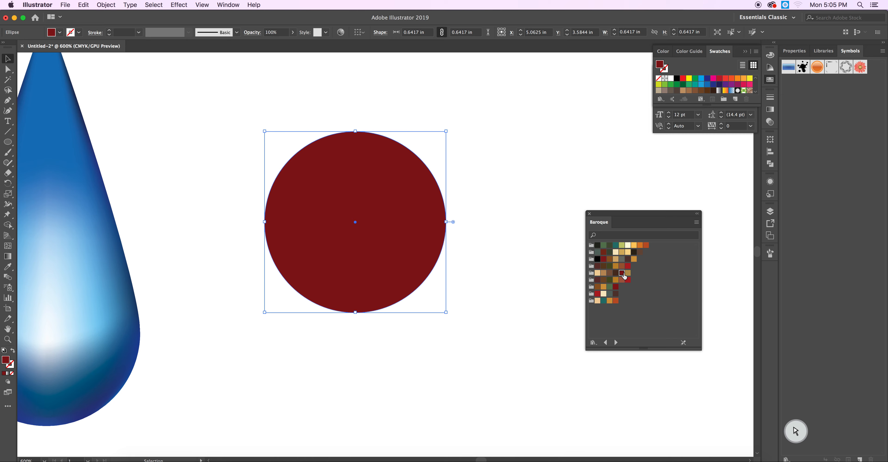
- Browse forward through the swatch libraries from Baroque to HKS K
click(615, 343)
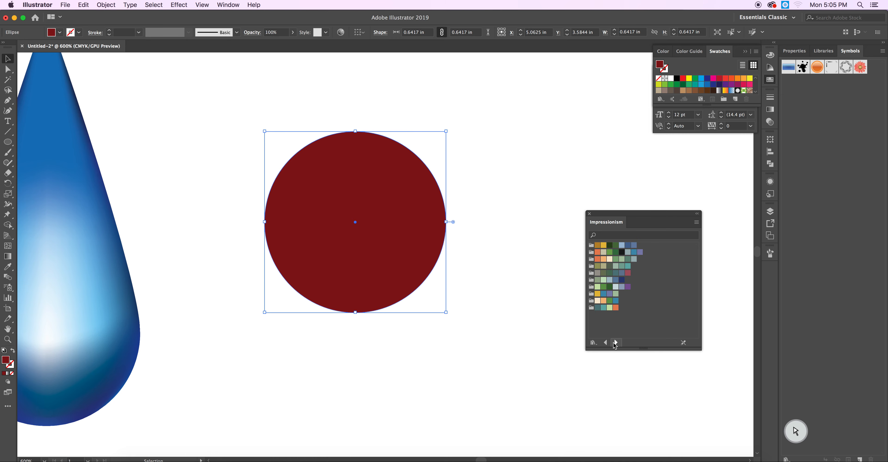
click(615, 343)
click(615, 343)
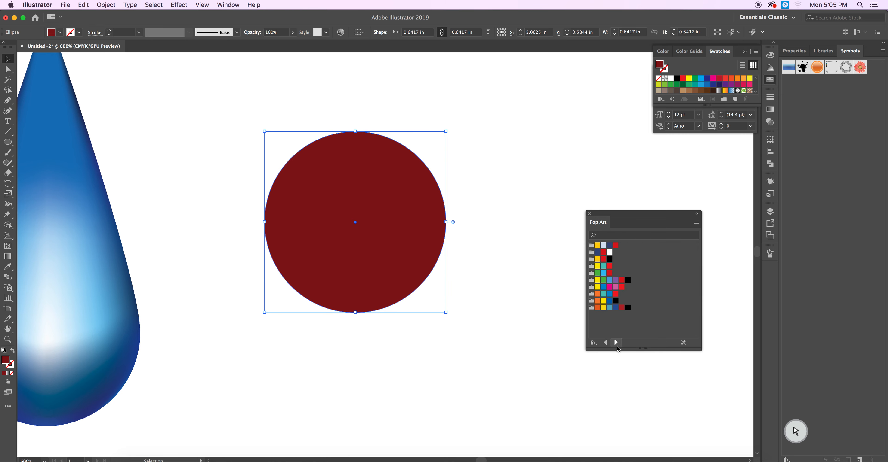
click(616, 343)
click(616, 343)
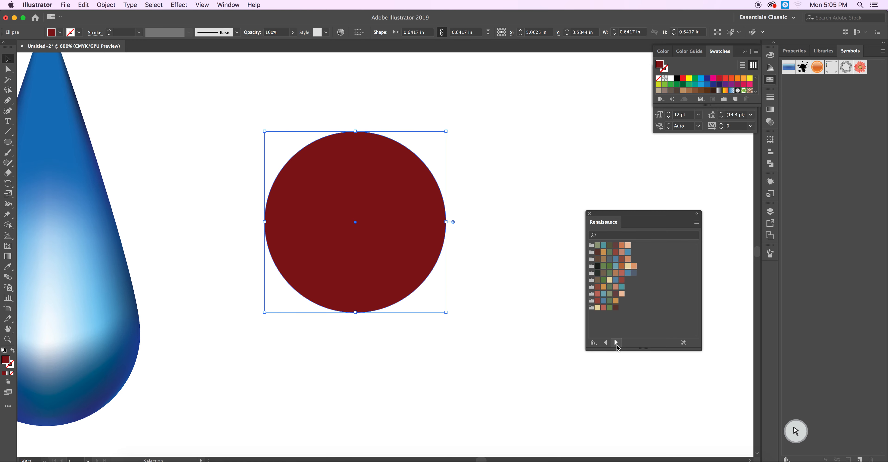
click(616, 343)
click(615, 343)
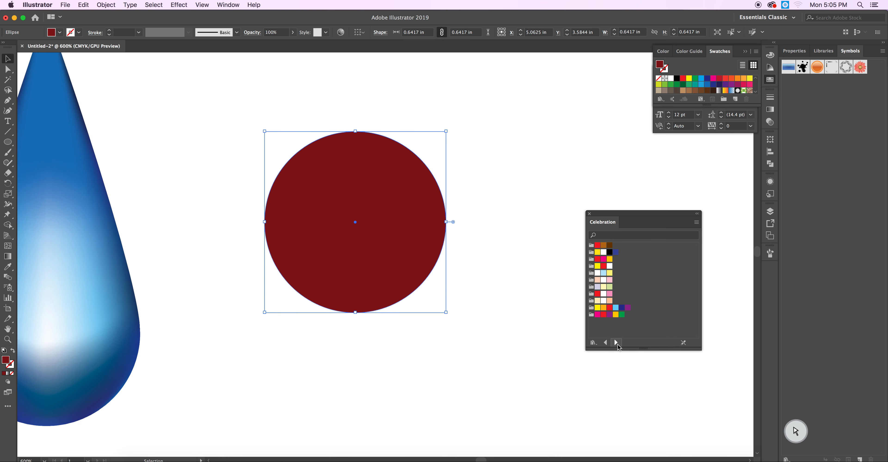
click(616, 343)
click(616, 343)
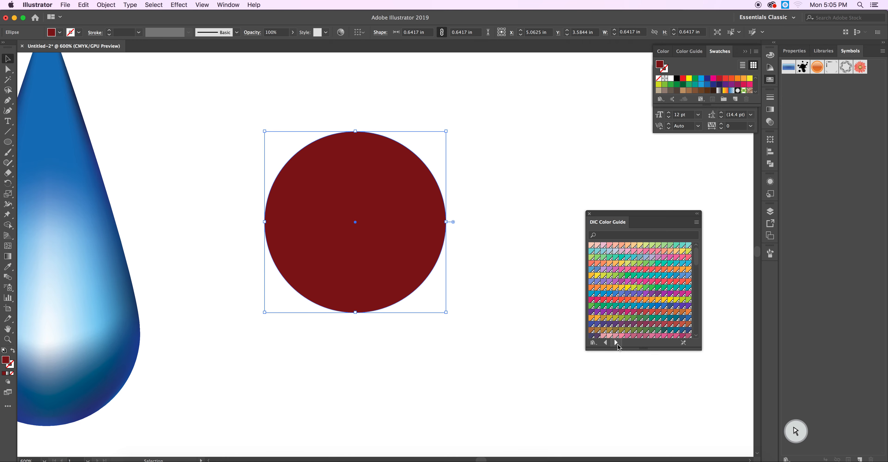
click(616, 343)
click(616, 343)
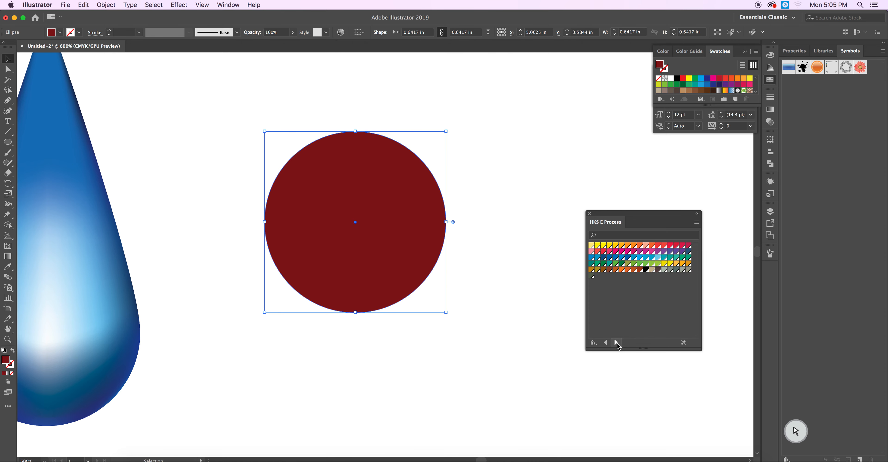
click(616, 343)
click(615, 343)
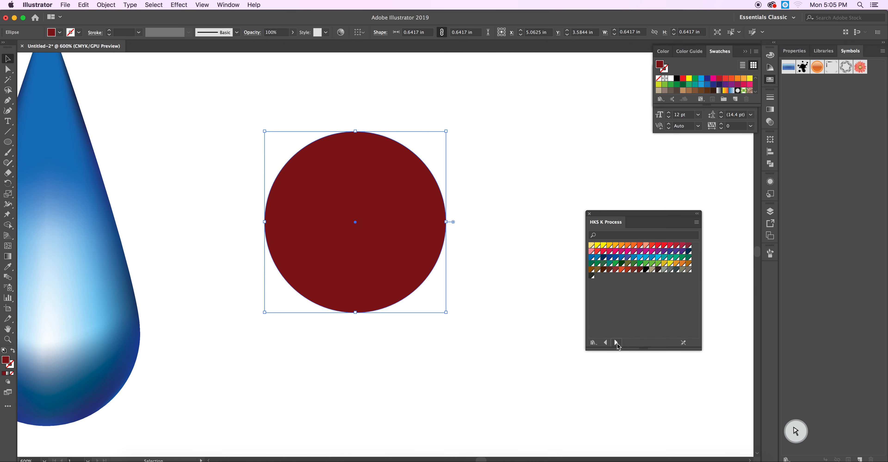
click(616, 343)
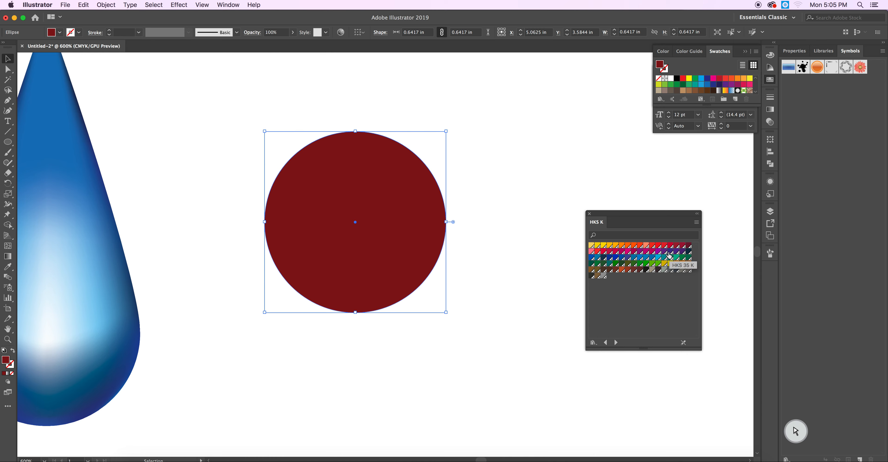
- Try several purple and navy HKS K swatches on the circle and settle on a dark purple fill
click(657, 254)
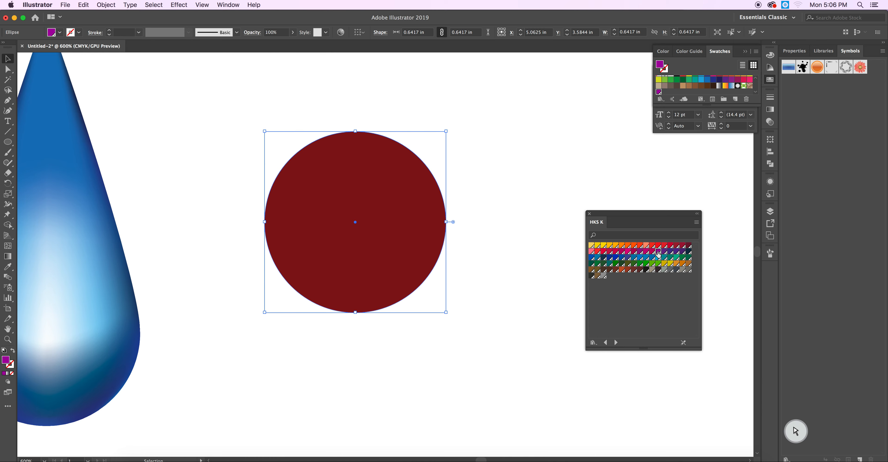
click(678, 255)
click(683, 254)
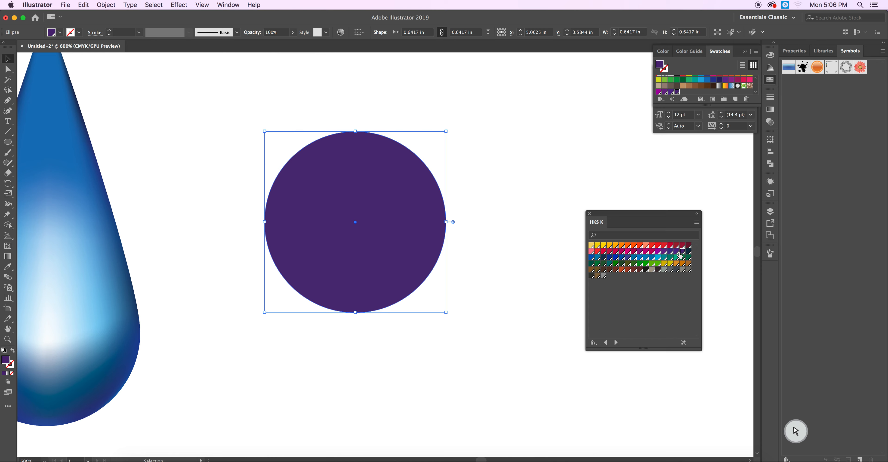
click(688, 252)
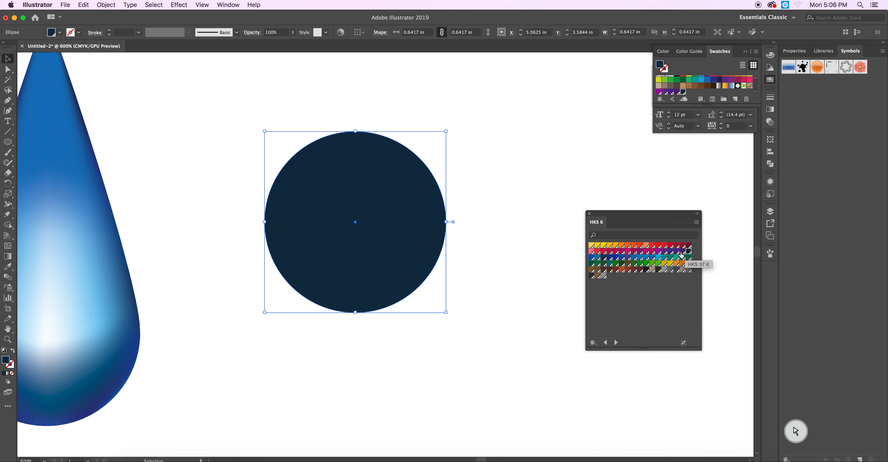
click(683, 253)
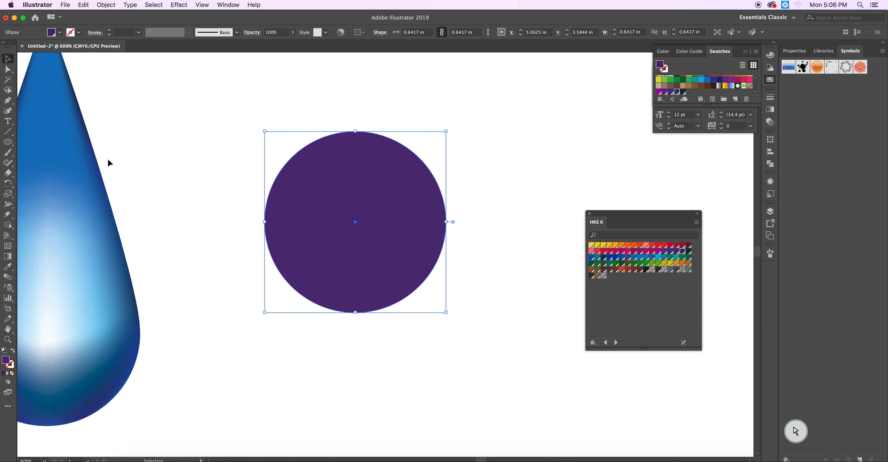
- Turn the circle into a gradient mesh with a white centre highlight and colour its bottom-centre and lower-right mesh points purple
click(105, 5)
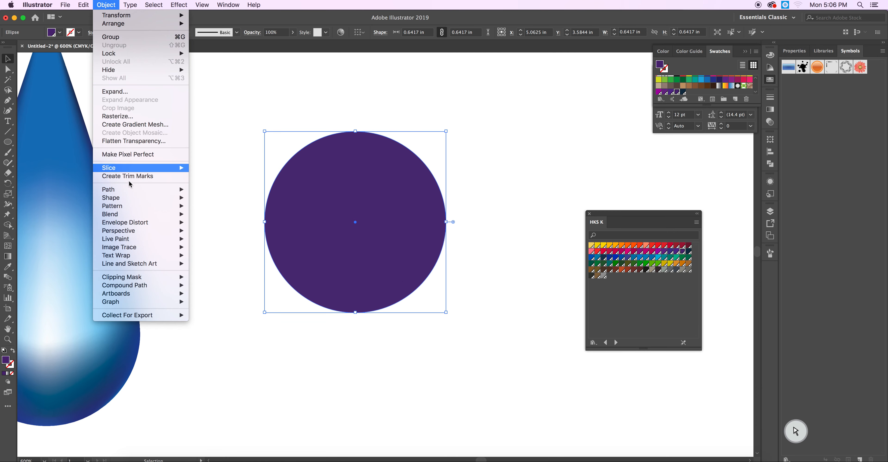
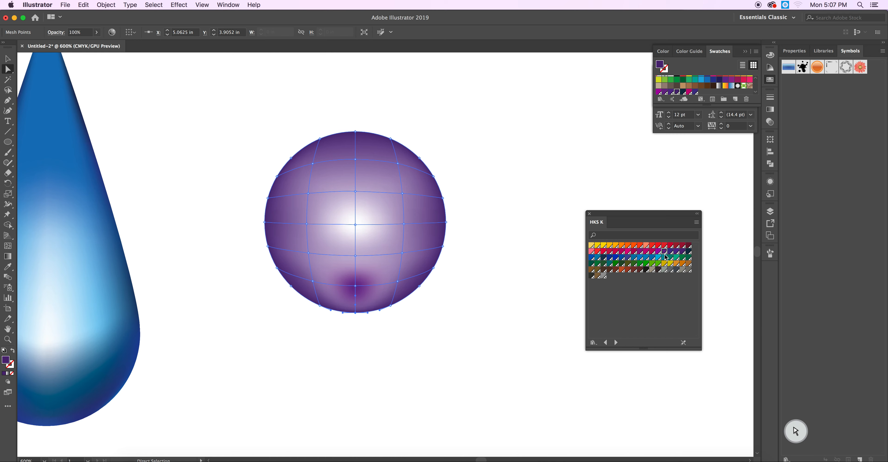
click(664, 254)
click(397, 281)
click(665, 253)
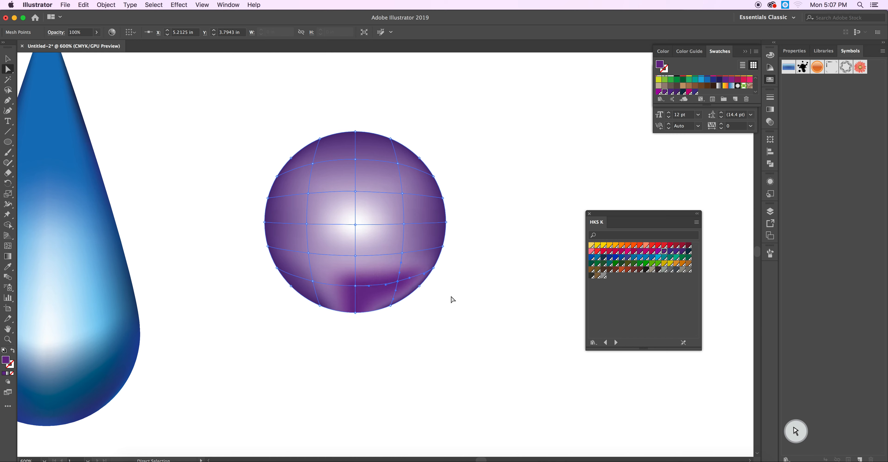
click(390, 306)
click(666, 254)
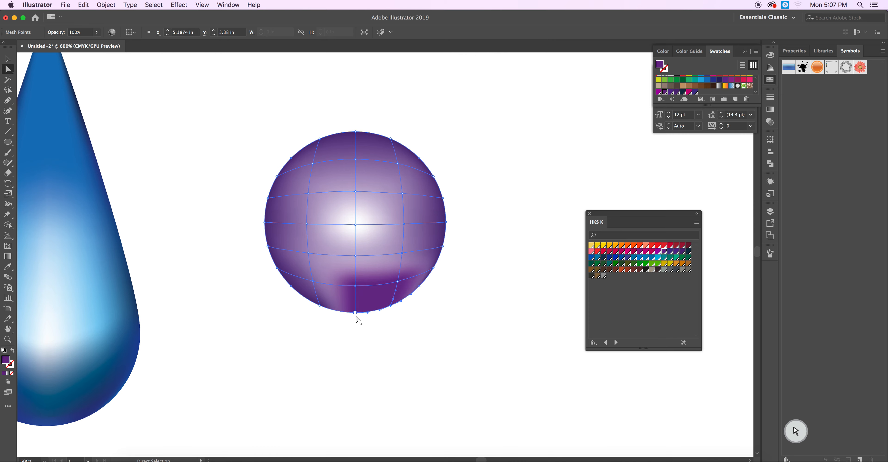
- Colour the lower mesh row's left inner point and the bottom-edge point below it with the same HKS K purple
click(312, 281)
click(665, 253)
click(319, 306)
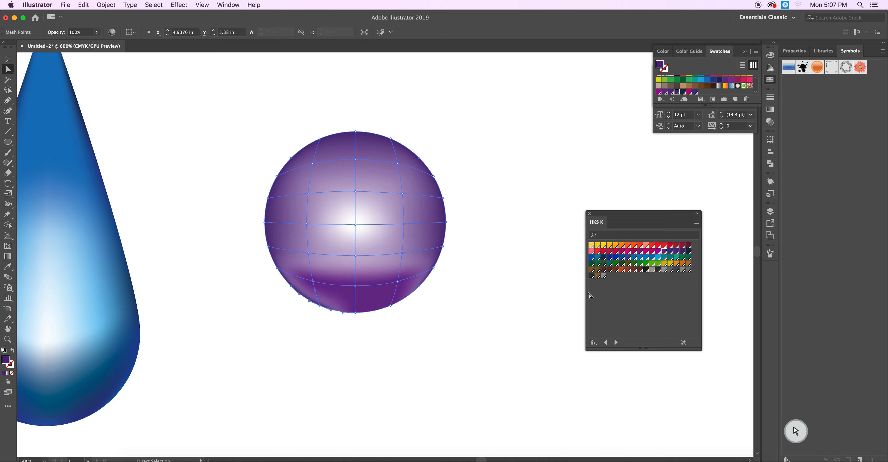
click(664, 254)
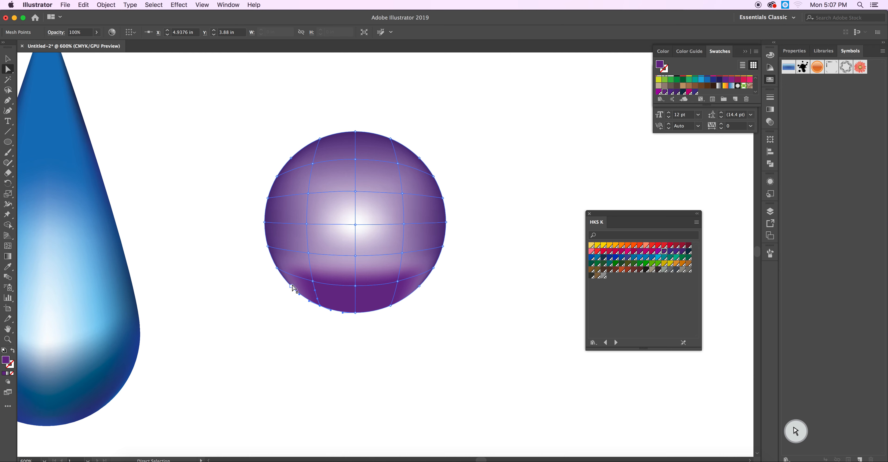
- Colour the lower mesh row's outer points on both edges of the sphere purple
click(277, 269)
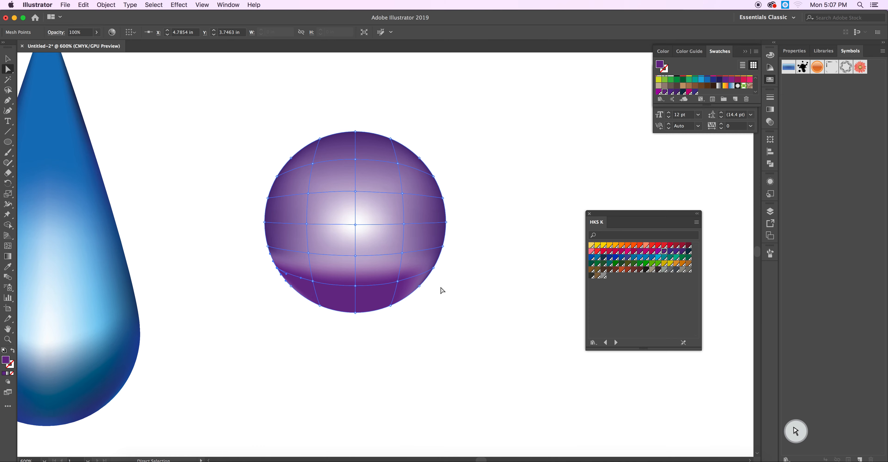
click(433, 268)
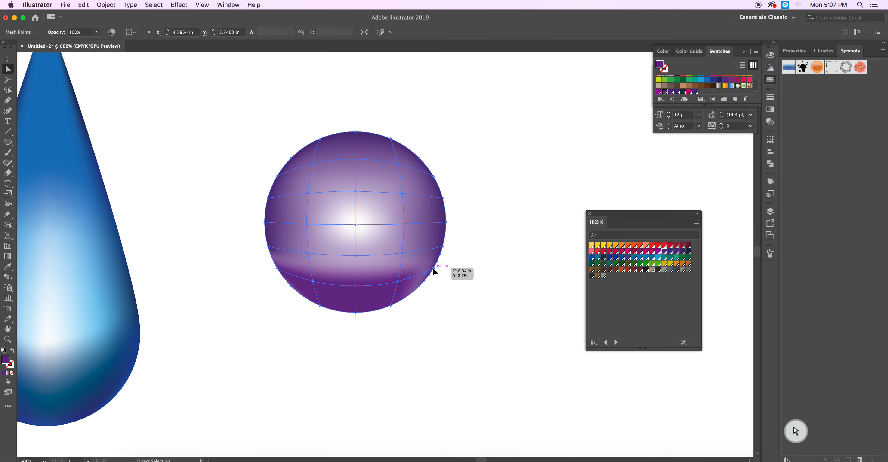
click(663, 252)
- Try adding a mesh row just below the centre highlight with its middle point white, and undo both edits
click(7, 246)
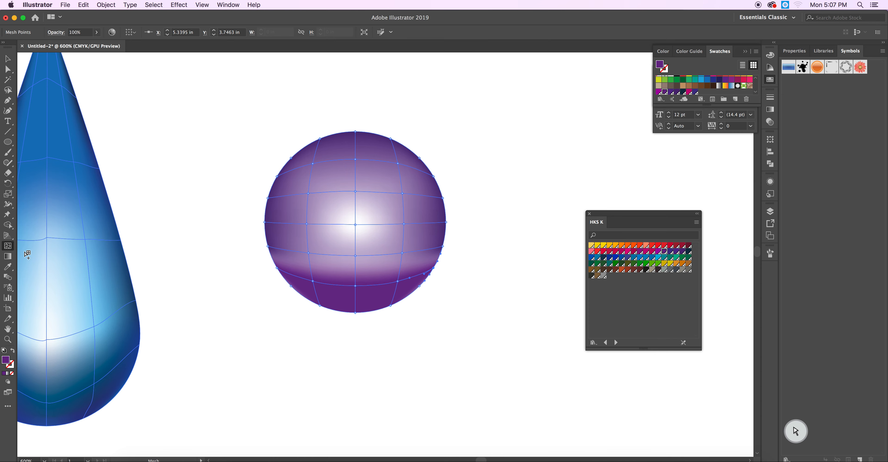
click(356, 241)
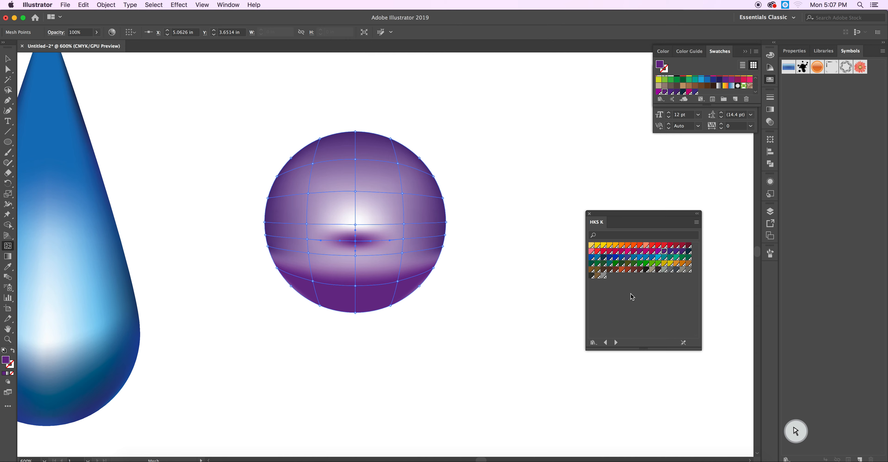
click(755, 78)
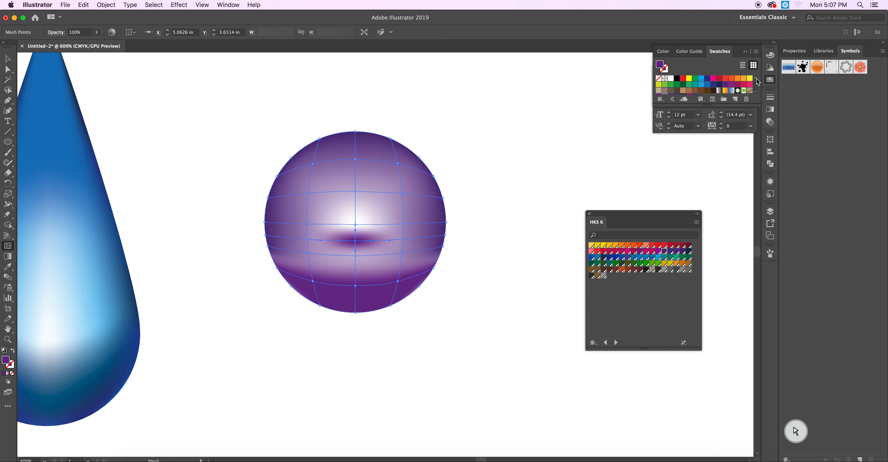
click(670, 78)
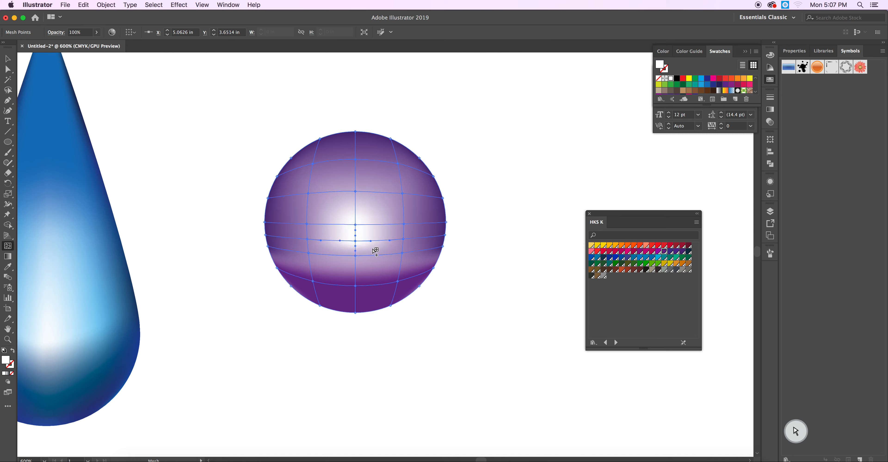
key(super+z)
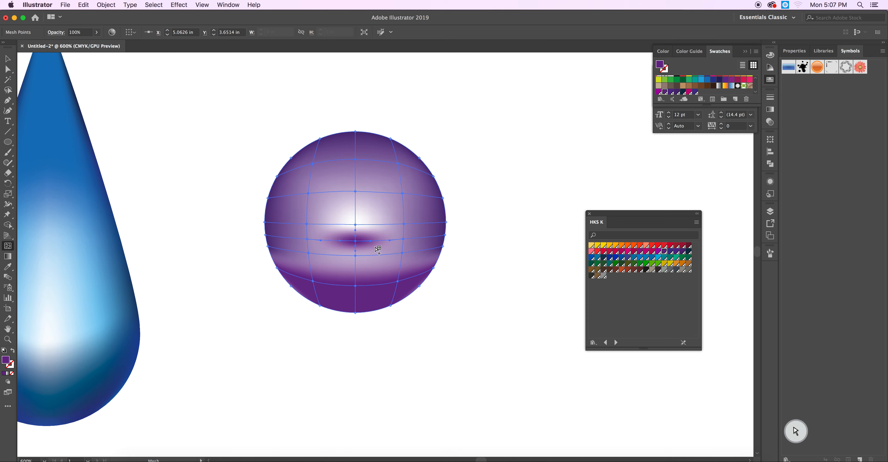
key(super+z)
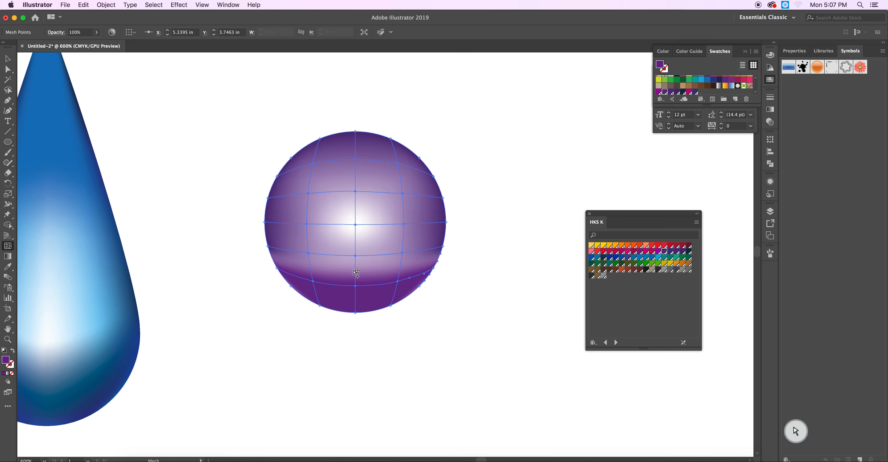
- Try reshaping the direction handles of the lower mesh row's three inner points
click(356, 286)
drag(356, 277, 355, 300)
click(314, 282)
drag(325, 285, 321, 284)
click(396, 281)
drag(399, 274, 396, 276)
- Colour the right and left edge points of the mesh row above the purple band with the same purple
click(443, 247)
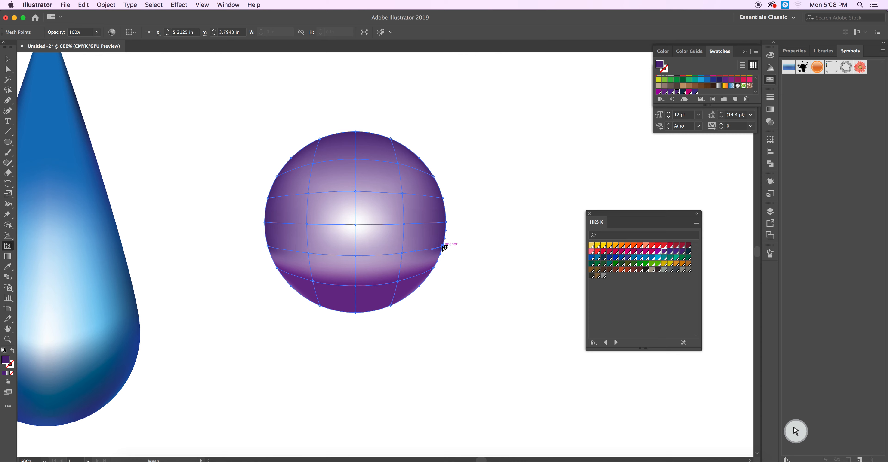
click(664, 252)
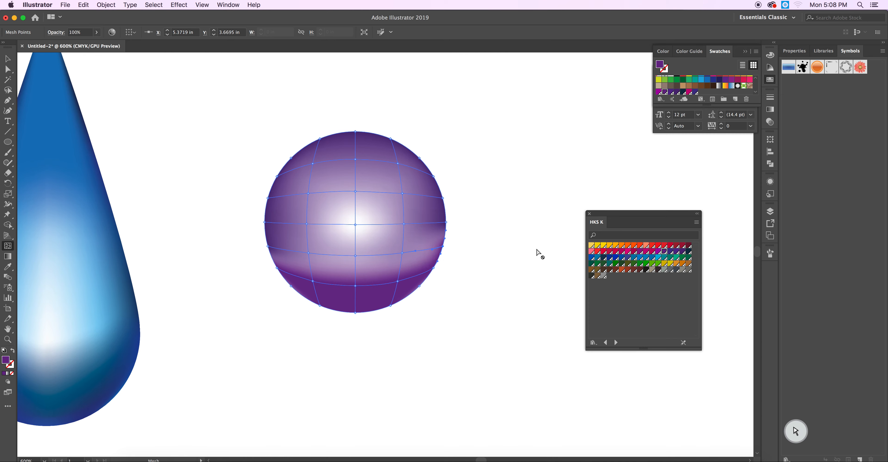
click(268, 247)
click(664, 252)
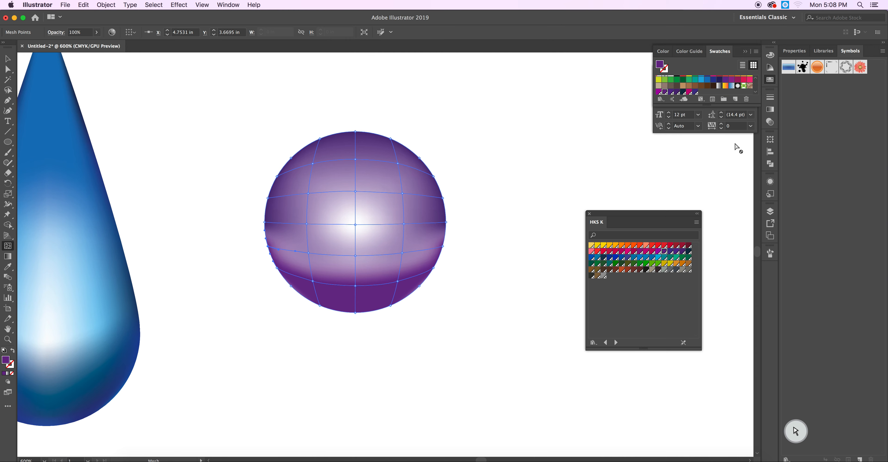
- Undo all the mesh colouring and the gradient mesh itself, back to the plain dark purple circle
key(super+z)
key(super+z)
key(super+z)
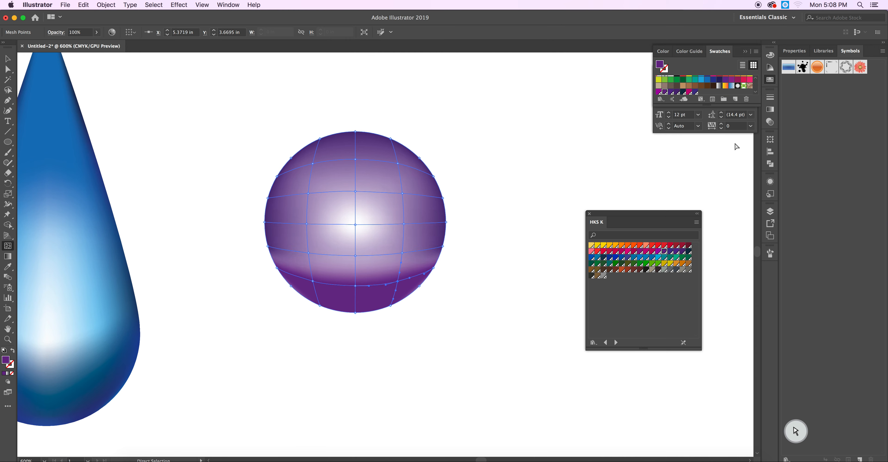
key(super+z)
key(super+z)
key(super+z)
key(super+z)
key(super+z)
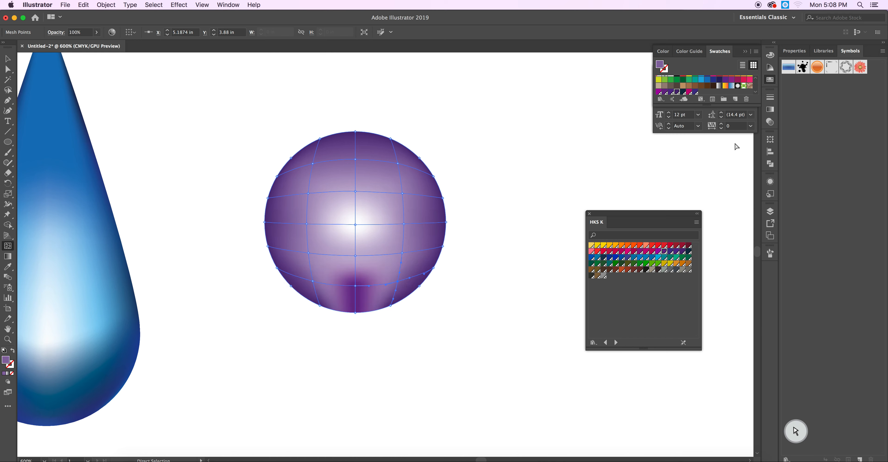
key(super+z)
key(super+z)
key(super+z)
key(super+z)
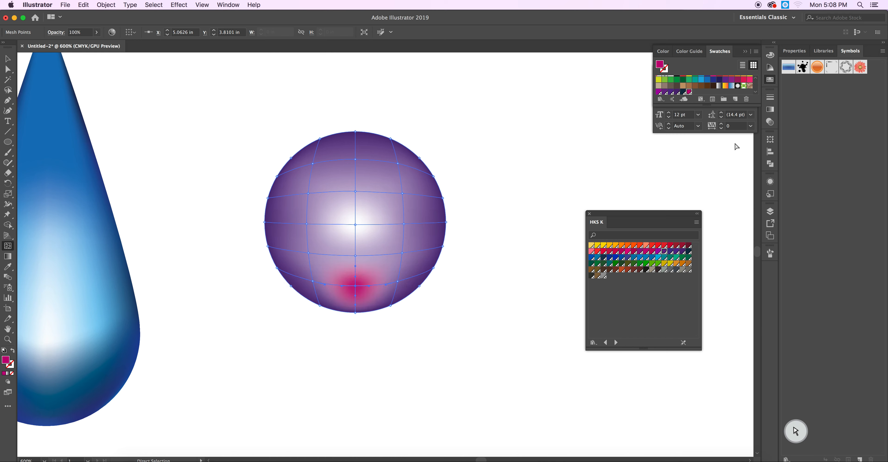
key(super+z)
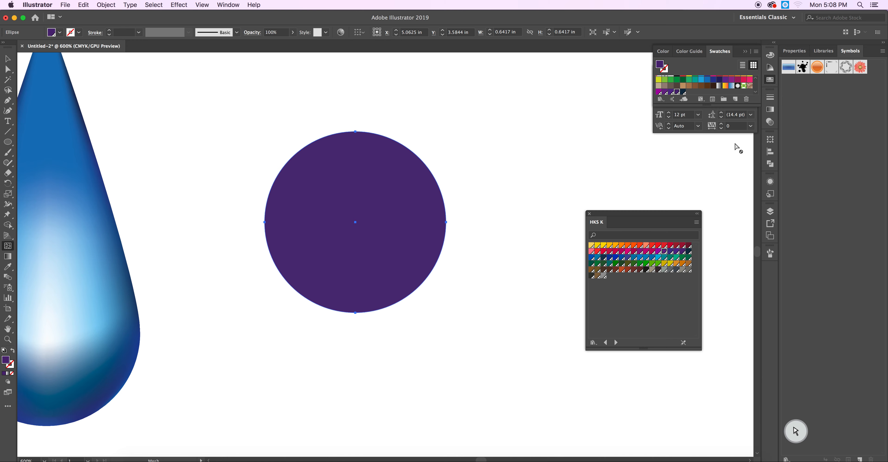
- Create a gradient mesh on the dark purple circle with 6 rows, 4 columns and Flat appearance
click(107, 5)
mouse_move(143, 241)
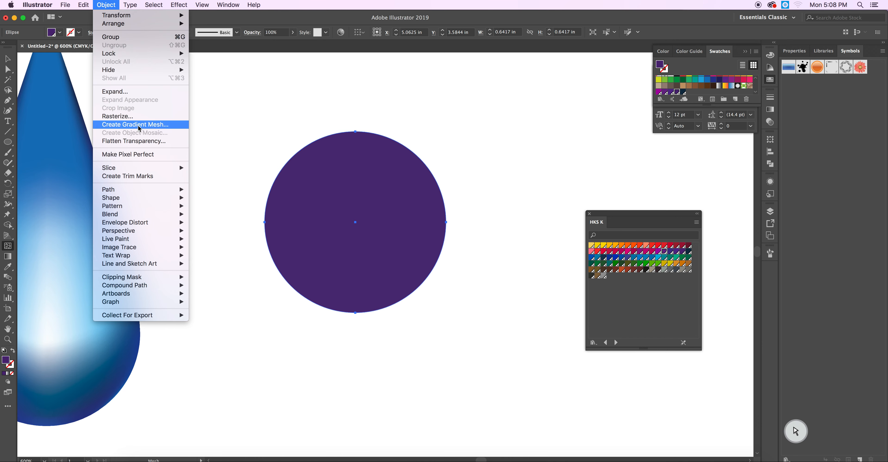
click(135, 124)
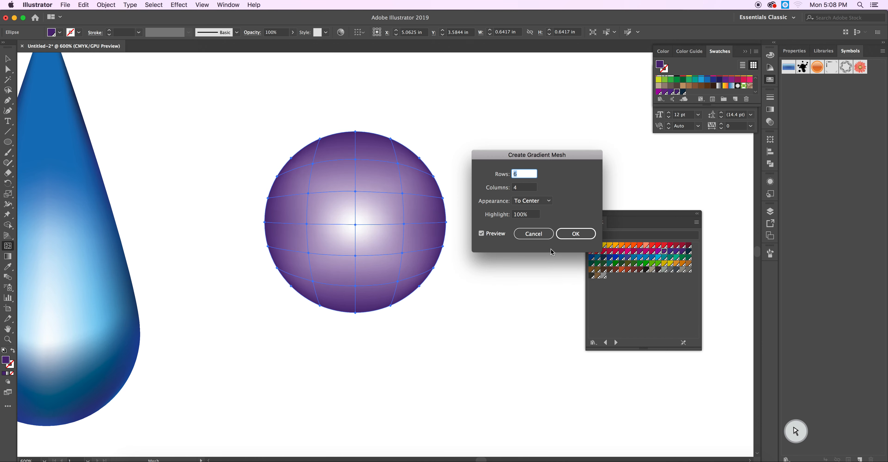
click(543, 205)
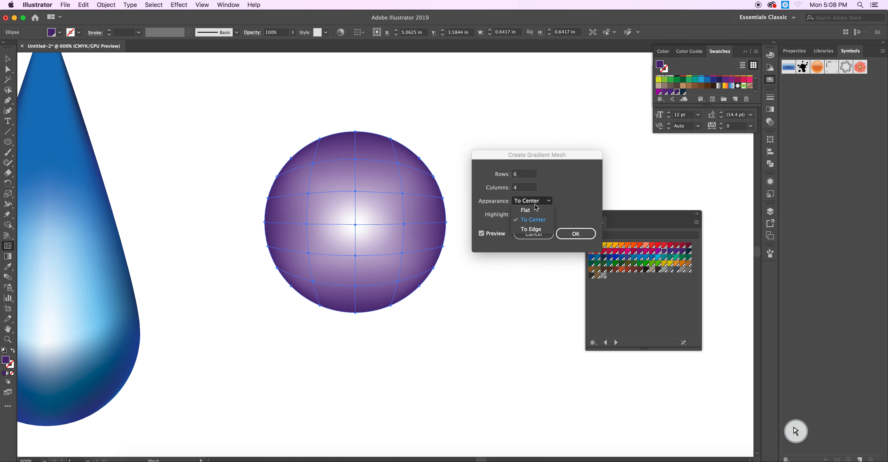
click(535, 212)
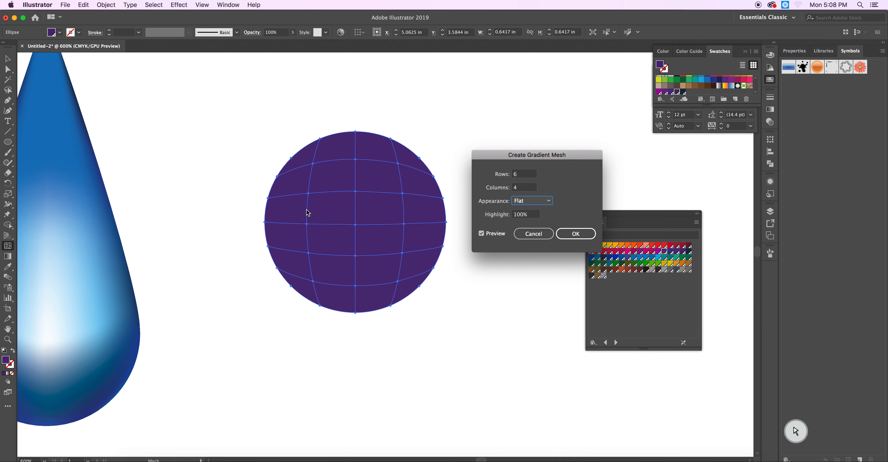
click(575, 234)
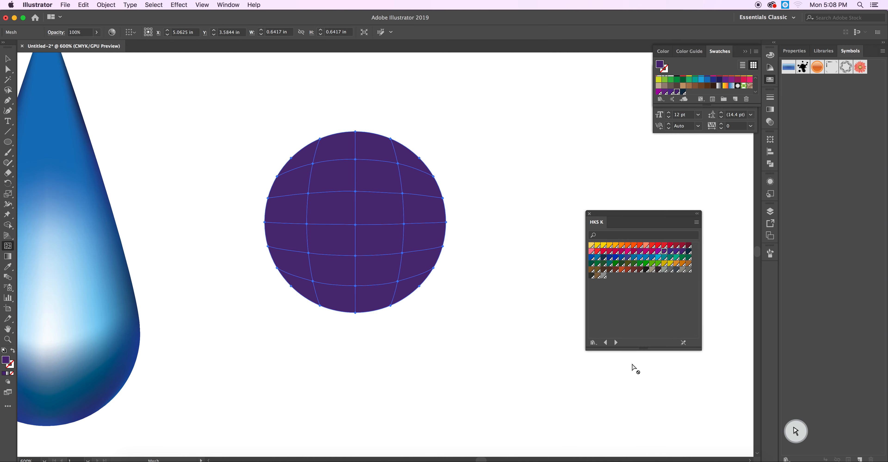
- Browse forward through the swatch libraries to PANTONE+ CMYK Uncoated and bring up its pink and purple range
click(615, 342)
click(616, 343)
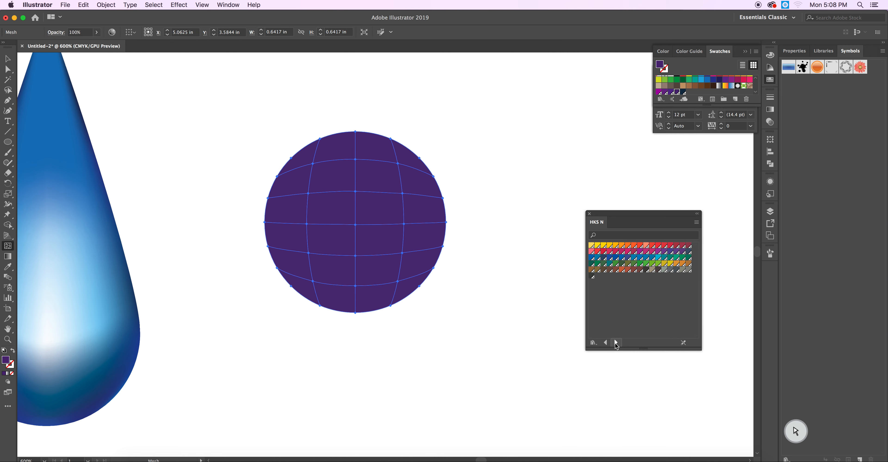
click(615, 343)
click(615, 343)
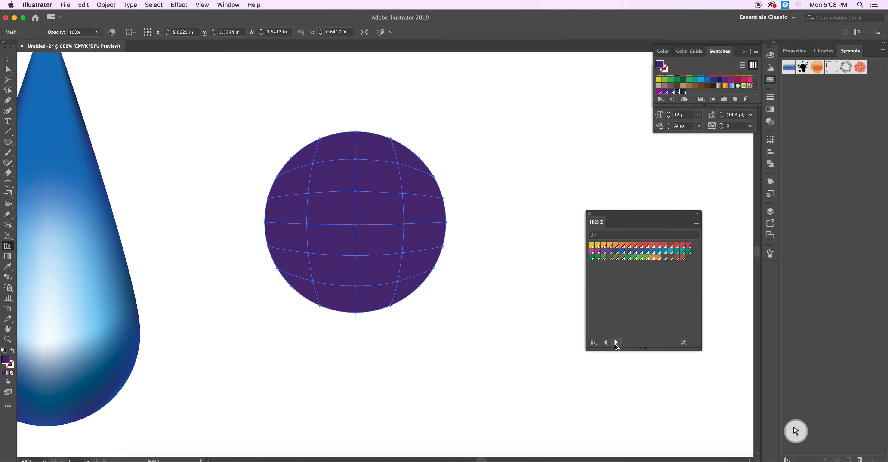
click(615, 343)
click(616, 343)
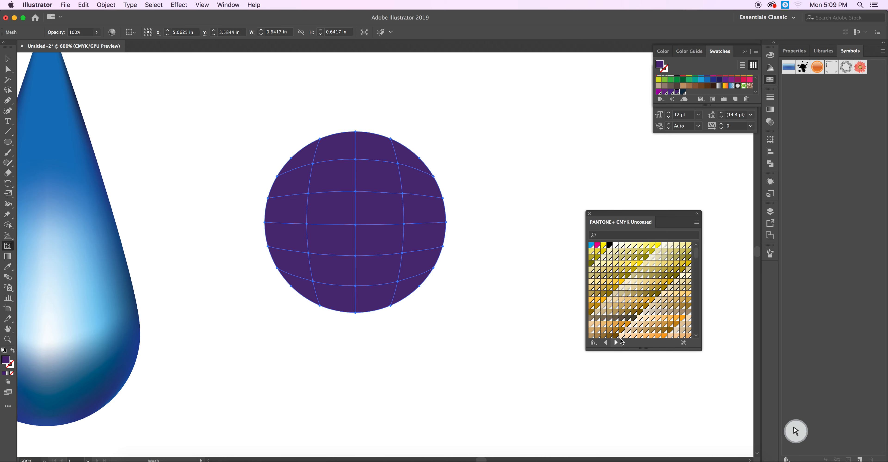
drag(697, 254, 704, 292)
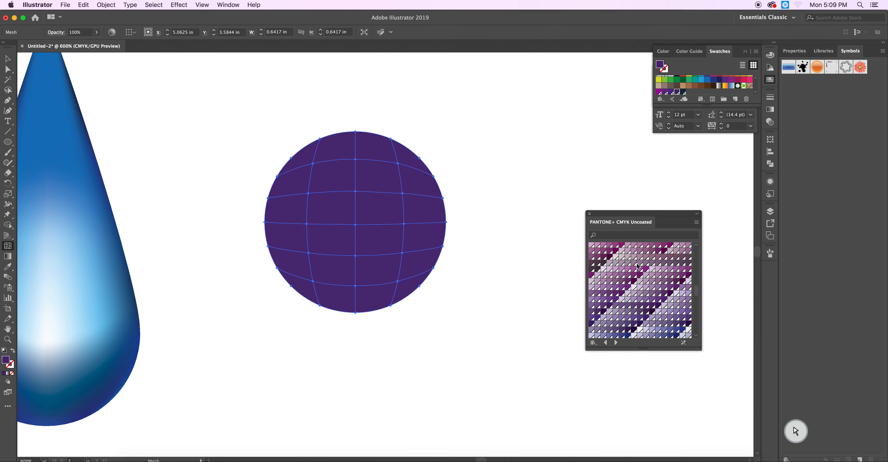
- Colour the centre mesh point of the circle with a light pink PANTONE+ CMYK Uncoated swatch
click(354, 224)
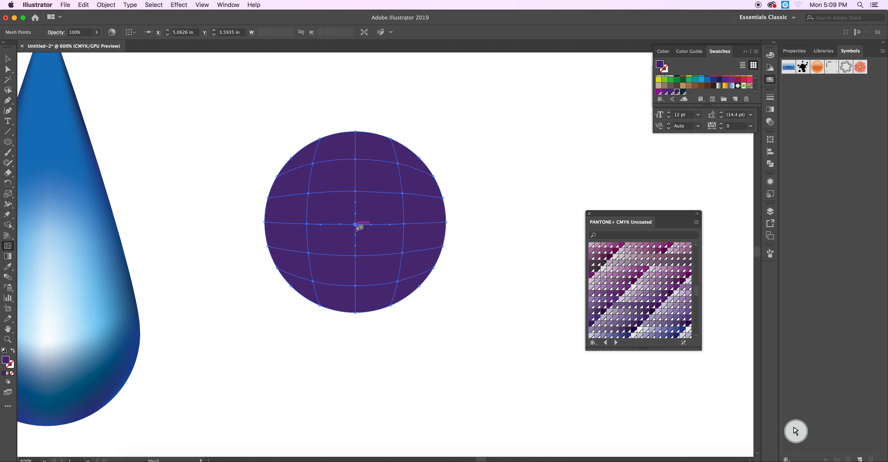
click(8, 69)
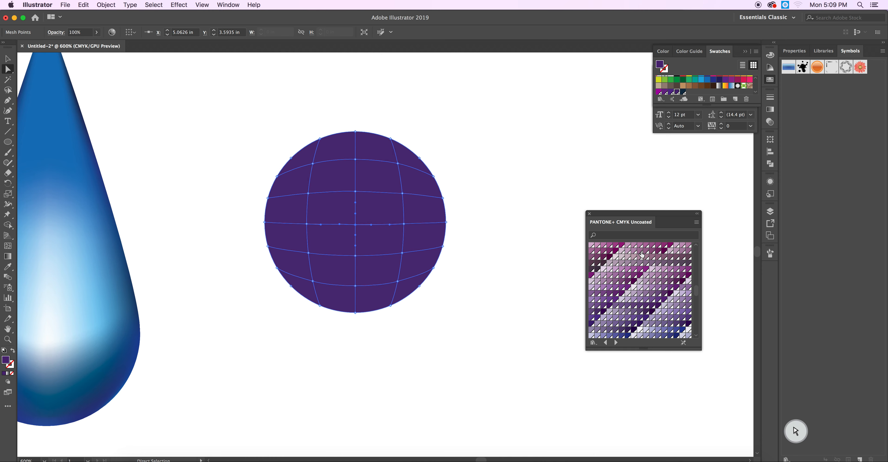
click(628, 246)
- Try several mauve and purple swatches, including PANTONE P 85-7 U, on the mesh point directly below the centre
click(355, 256)
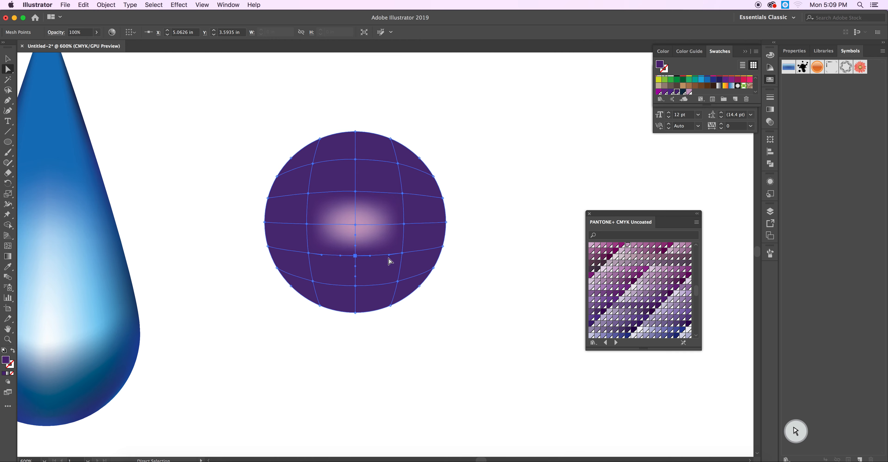
click(646, 259)
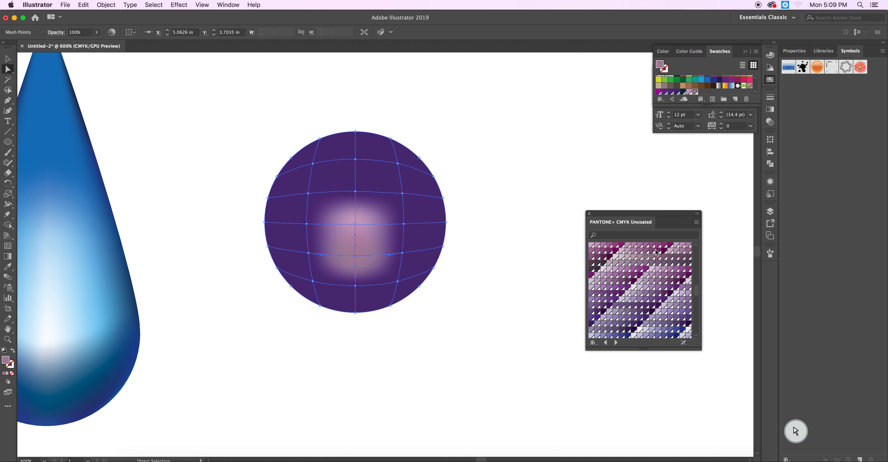
click(652, 252)
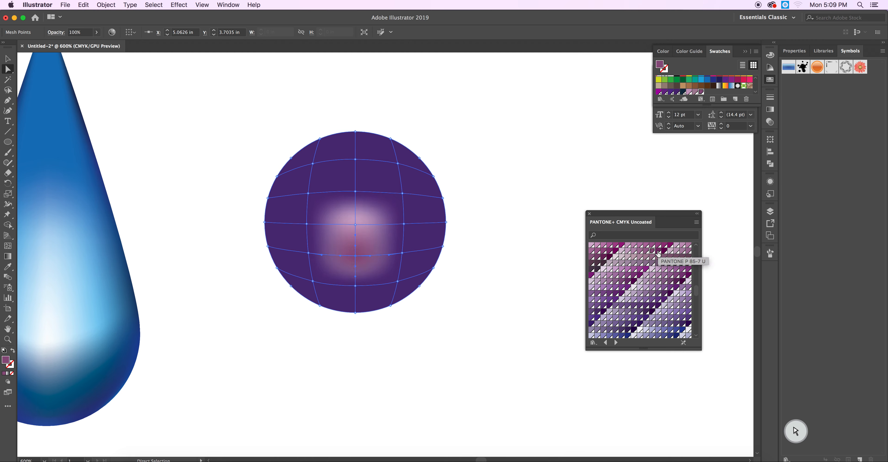
click(658, 251)
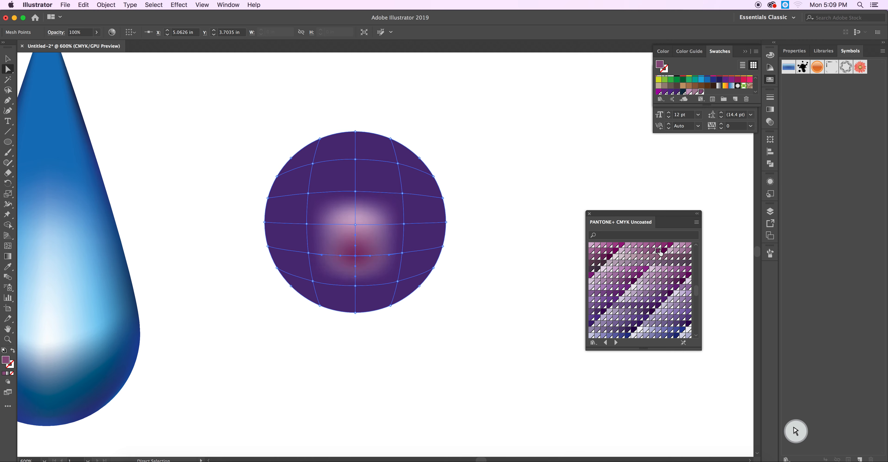
click(627, 275)
click(616, 276)
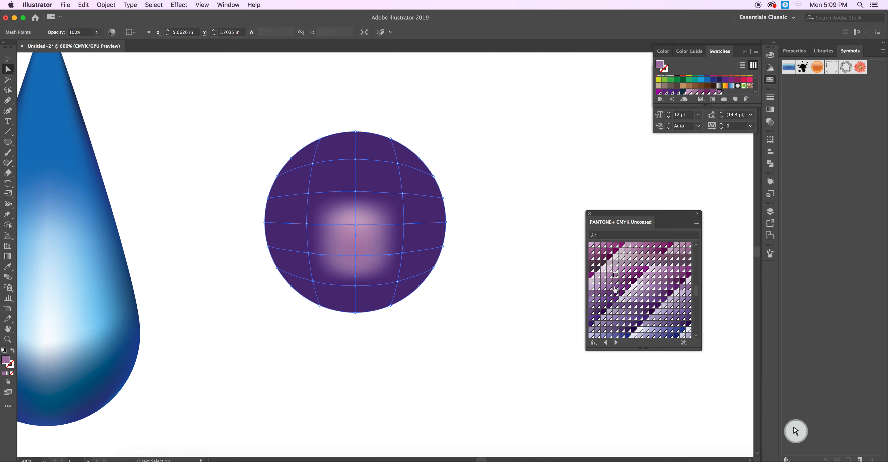
click(615, 288)
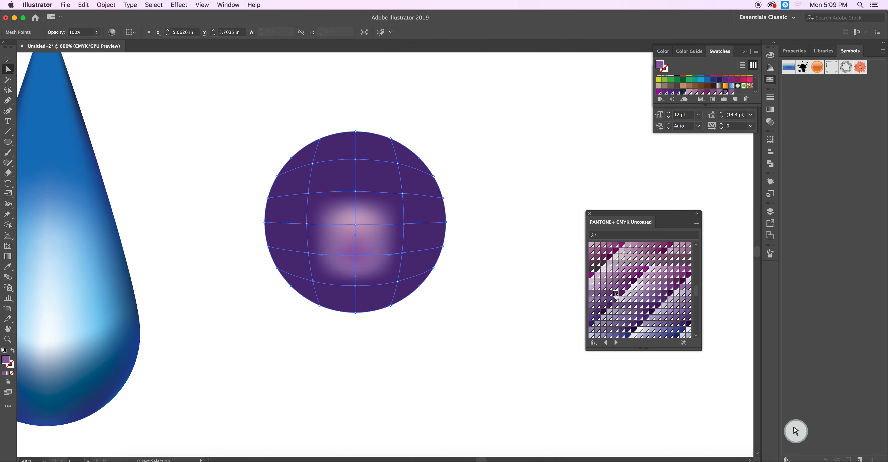
click(615, 293)
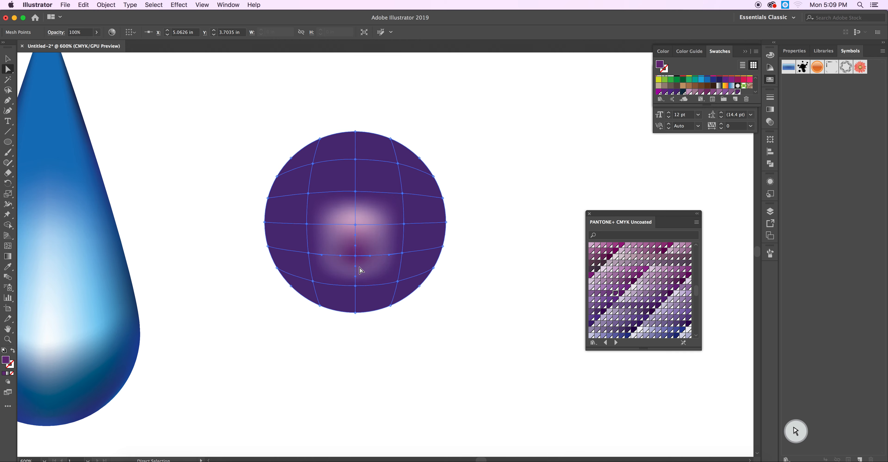
- Try adjusting the lower direction handle of the point below the centre, and undo it together with that point's colour trials
drag(357, 267, 356, 277)
key(super)
key(super+z)
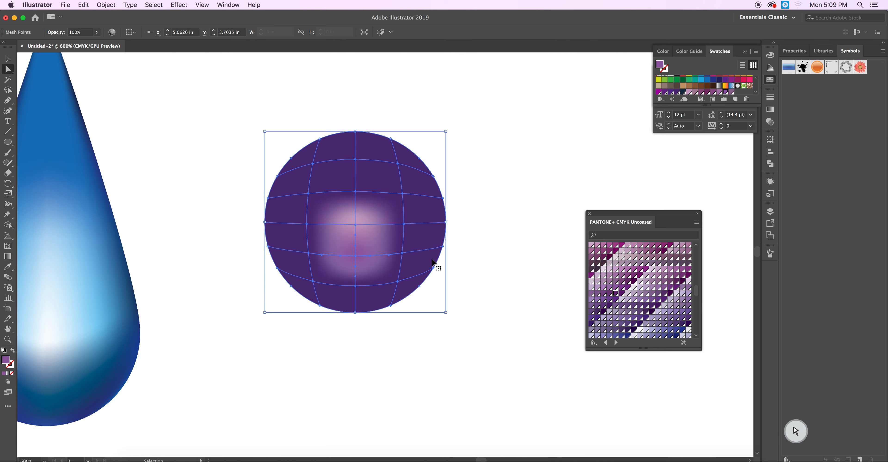
key(super+z)
key(super+z)
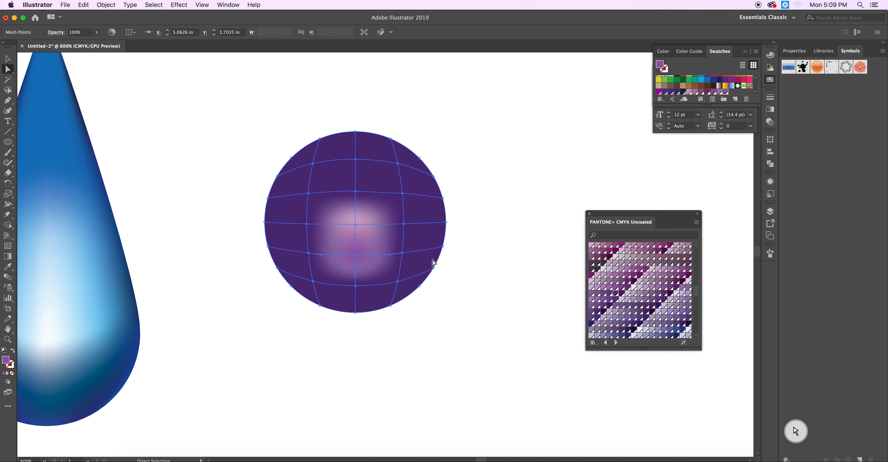
key(super+z)
key(super+z)
key(super+z)
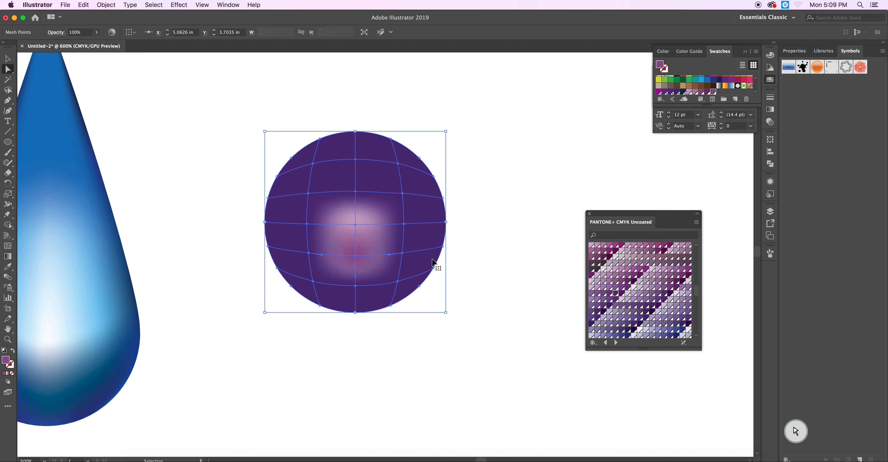
key(super+z)
key(super+z)
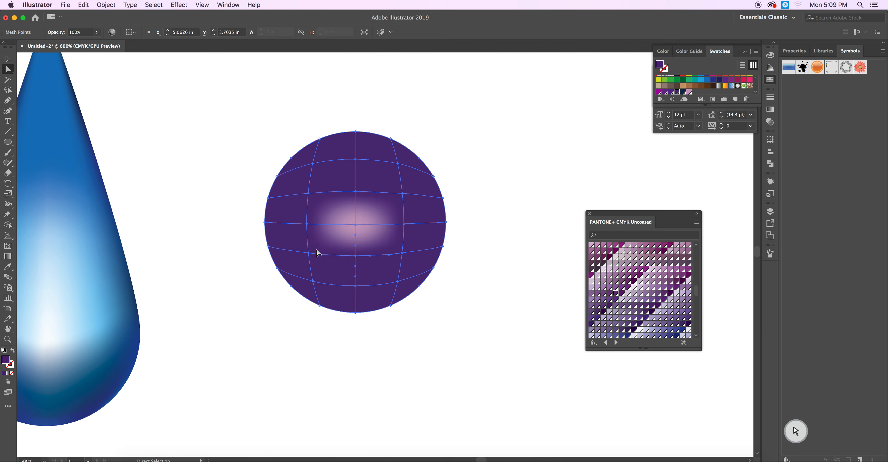
- Try PANTONE P 85-2 U on the mesh point directly above the centre, and undo it
click(355, 192)
click(628, 252)
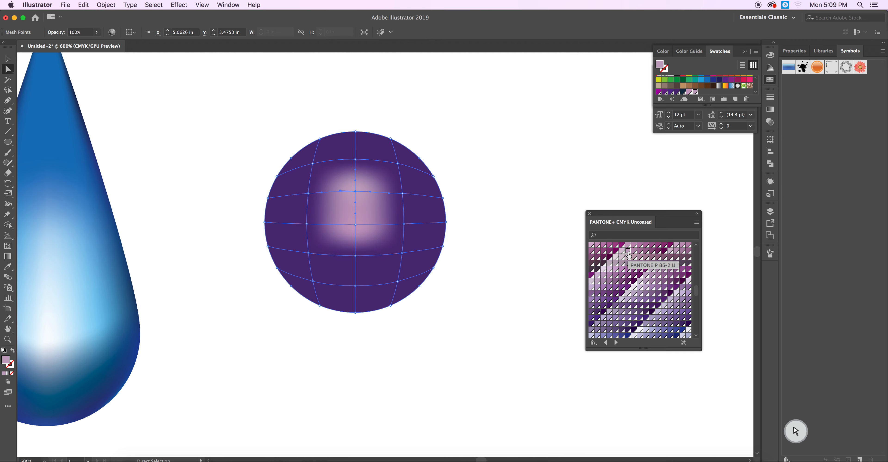
key(super+z)
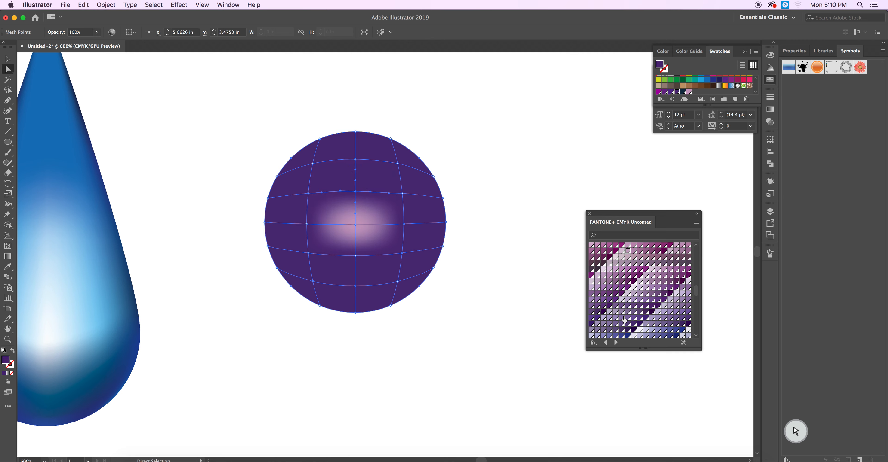
- Colour the mesh points directly above and below the pink centre with a muted greyish-violet PANTONE swatch
click(355, 192)
click(664, 325)
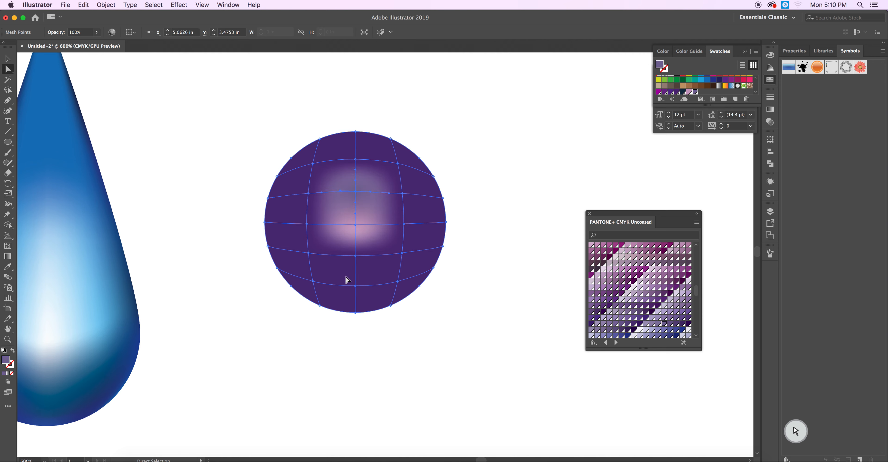
click(356, 257)
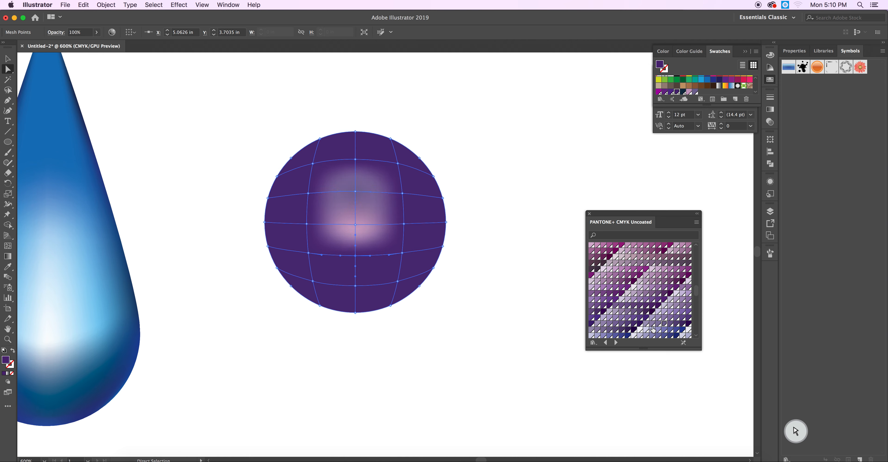
click(664, 325)
- Apply the same greyish-violet swatch to the inner mesh points right and left of the centre
click(404, 224)
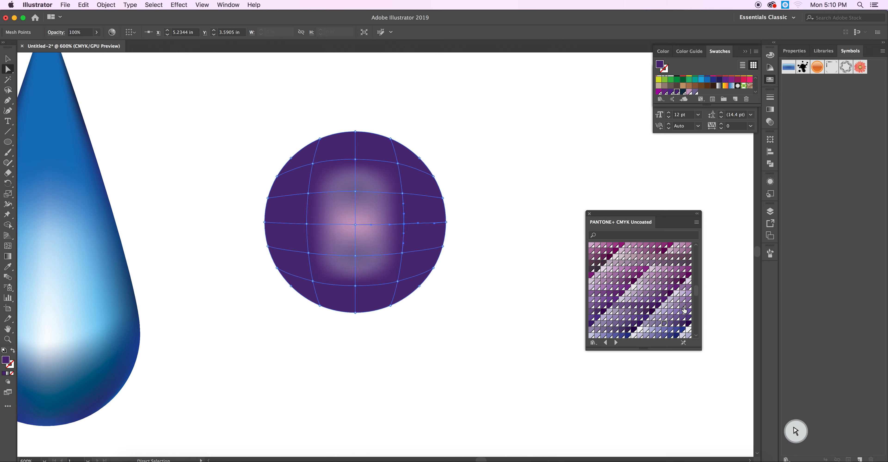
click(664, 325)
click(306, 224)
click(664, 326)
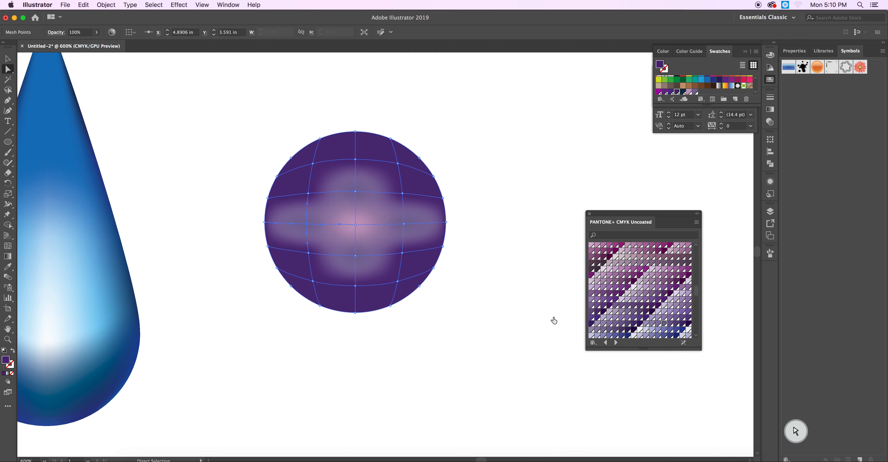
- Colour the inner mesh points diagonally below the centre, left and right, with the same greyish violet
click(308, 253)
click(664, 325)
click(402, 253)
click(664, 325)
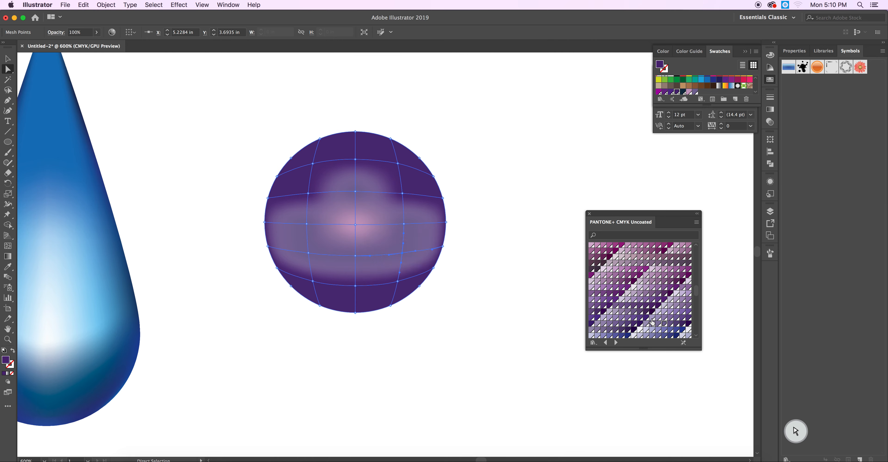
- Colour the middle points of the lowest and highest inner mesh rows with the same greyish violet
click(356, 286)
click(664, 325)
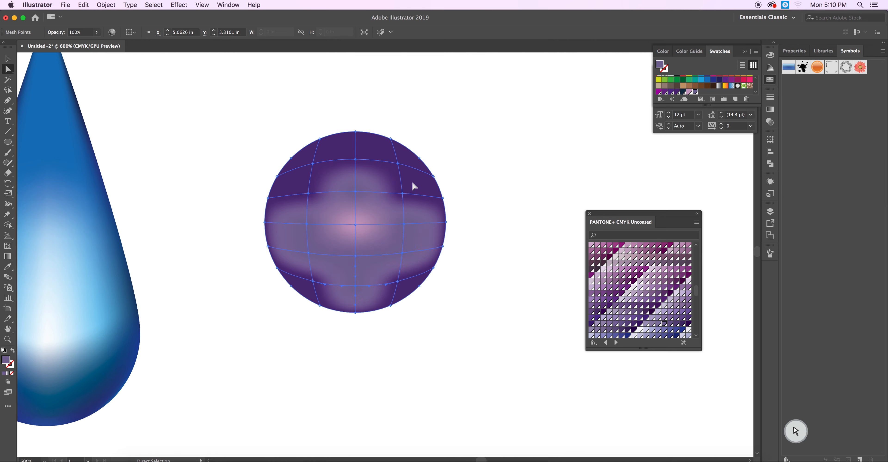
click(355, 160)
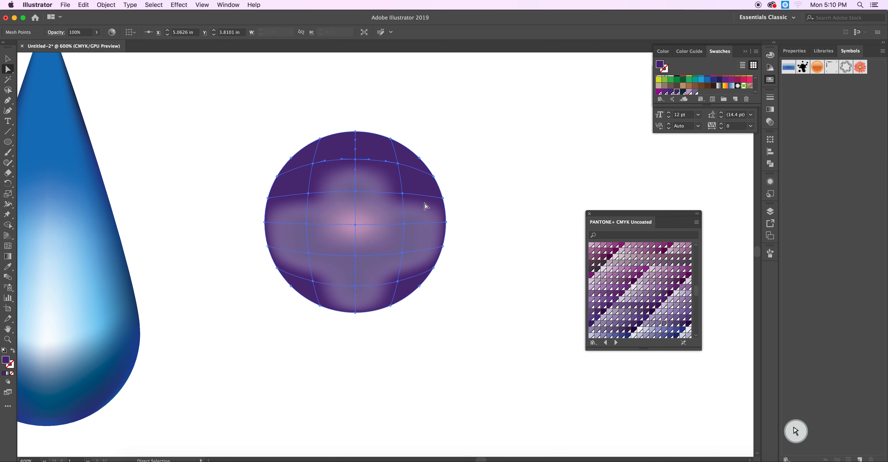
click(664, 326)
- Colour the inner mesh point diagonally above and left of the centre, trying successively darker violet swatches up to a dark purple
click(308, 193)
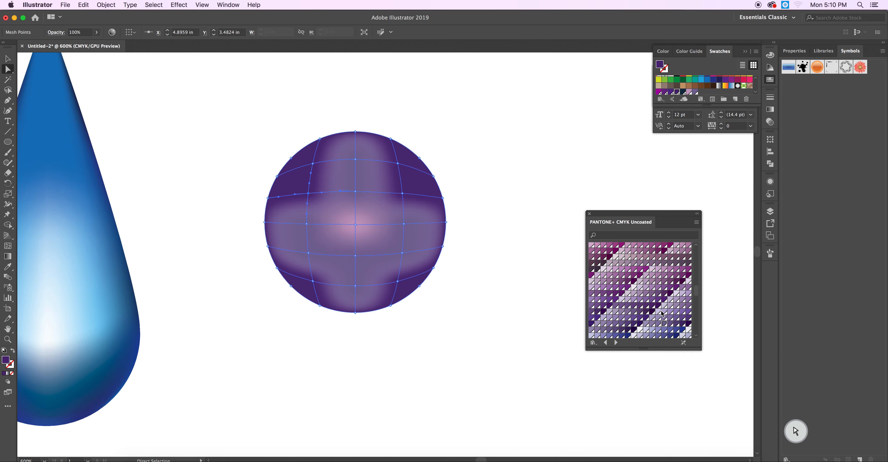
click(671, 324)
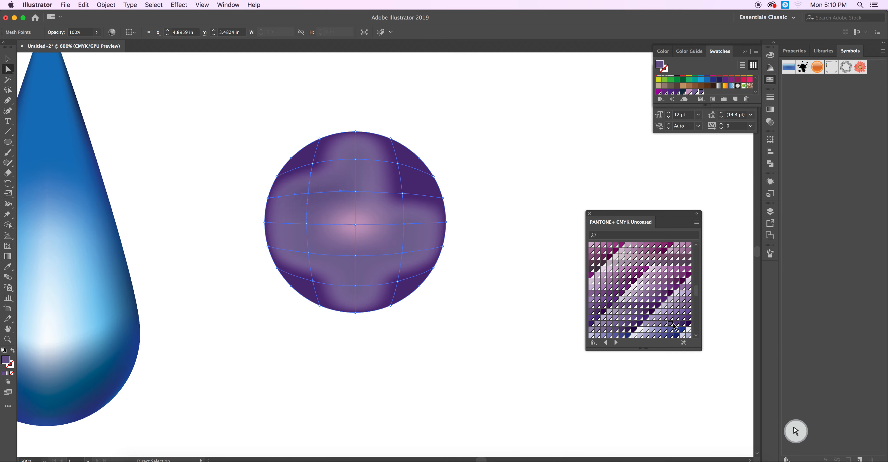
click(676, 325)
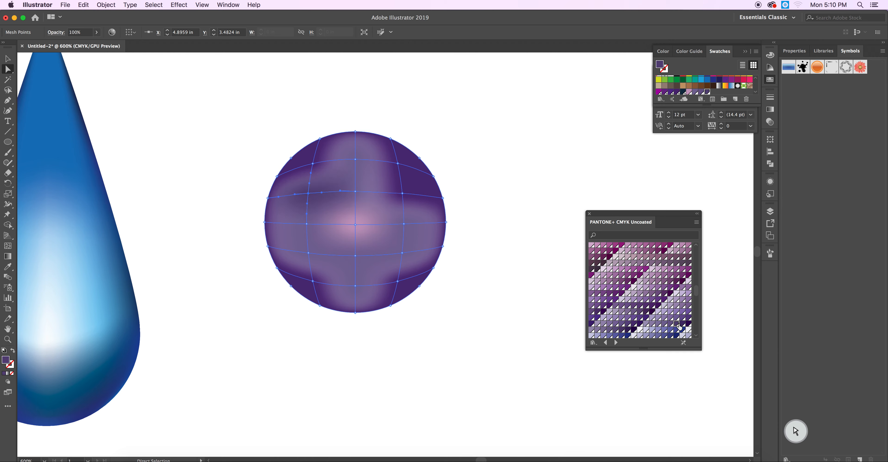
click(683, 324)
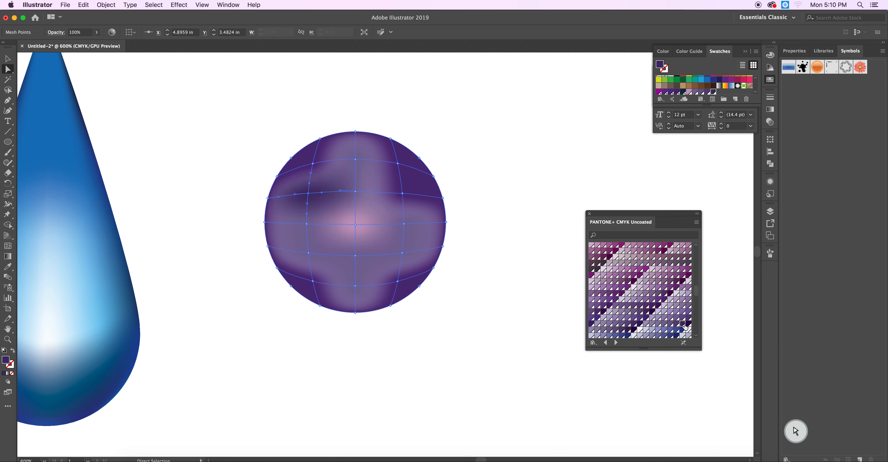
- Colour the inner mesh points diagonally above the centre on the right and in the top inner row's right and left with the same dark purple
click(401, 194)
click(682, 324)
click(398, 164)
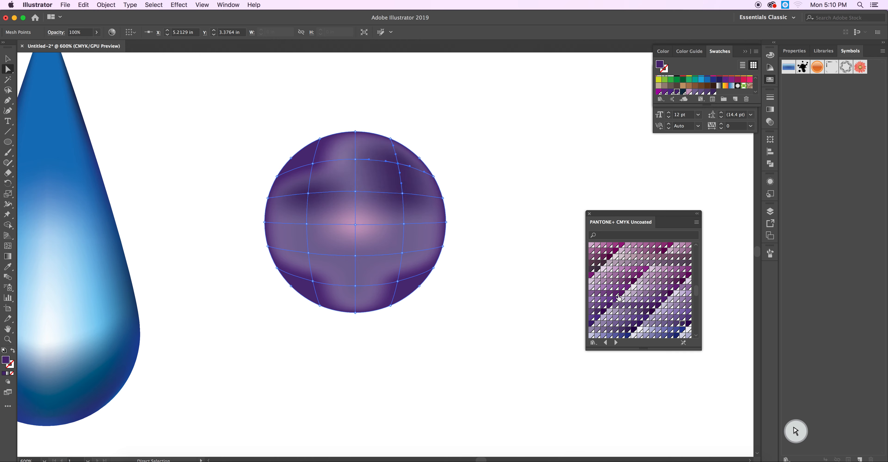
click(313, 163)
click(682, 324)
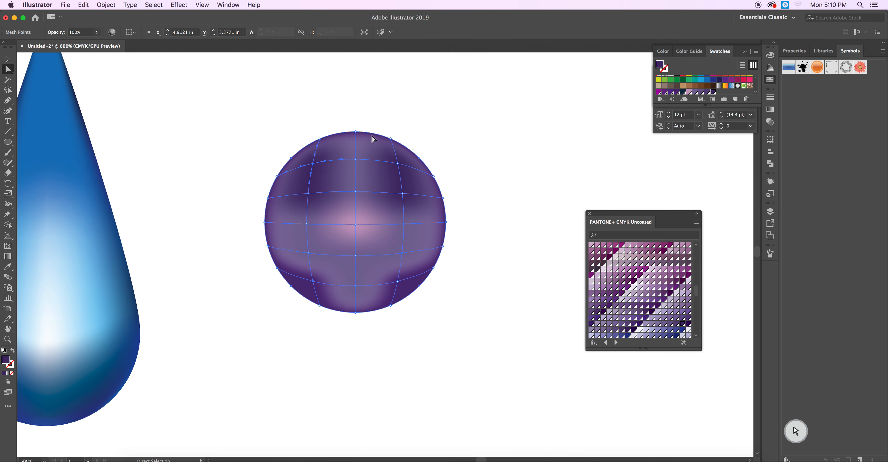
- Select the whole mesh circle and fill it with flat colour, trying a bright blue swatch and settling on purple
key(v)
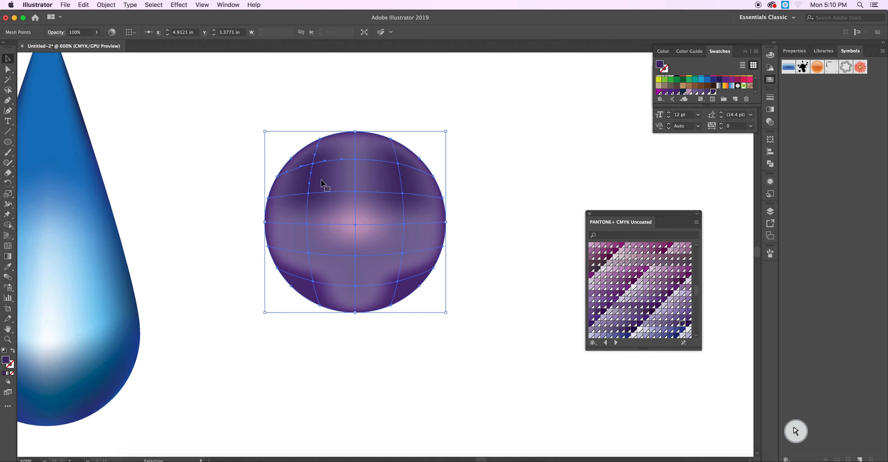
drag(260, 116, 485, 338)
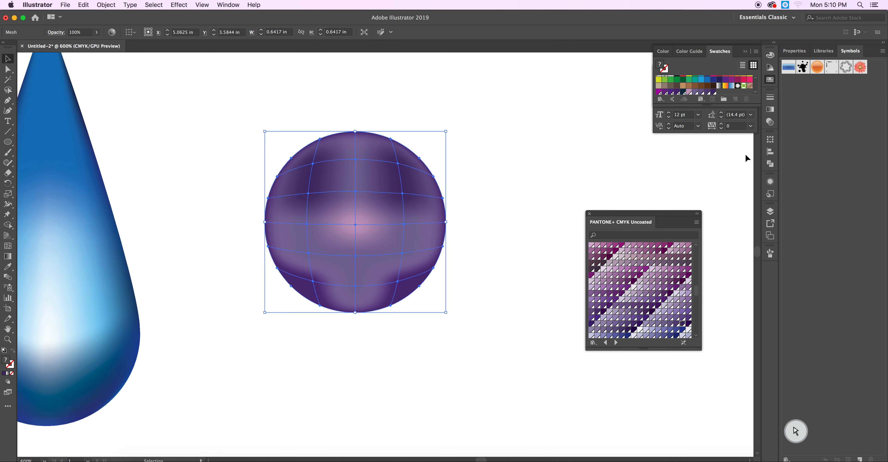
click(725, 83)
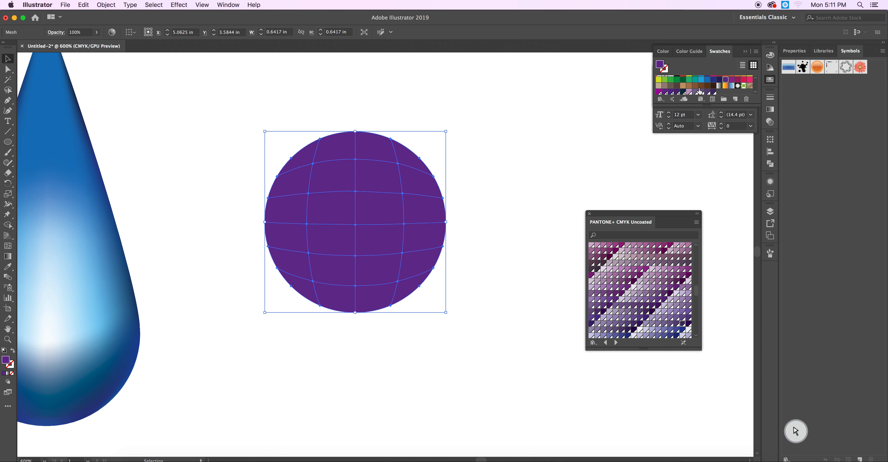
click(701, 81)
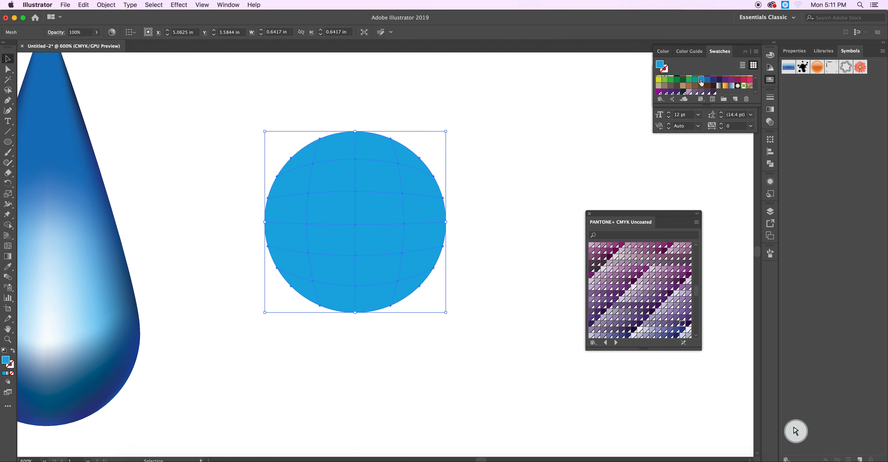
click(724, 80)
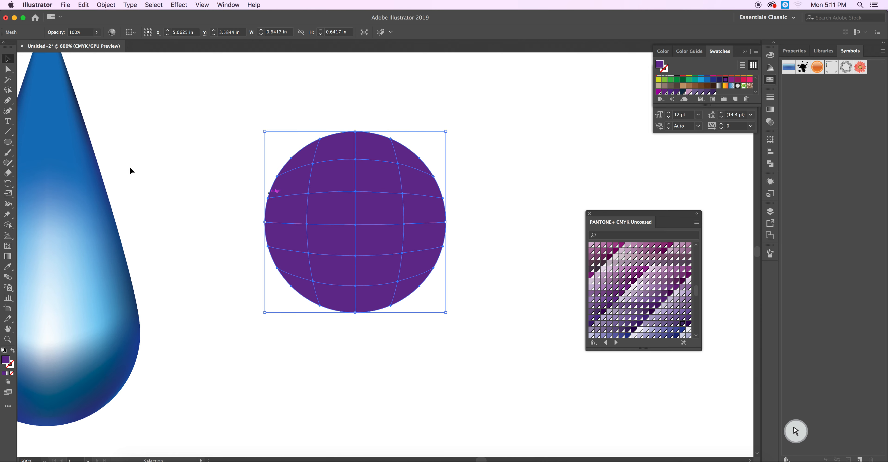
- Try a bright blue swatch on the circle's centre mesh point and undo the colour change
click(8, 69)
click(355, 225)
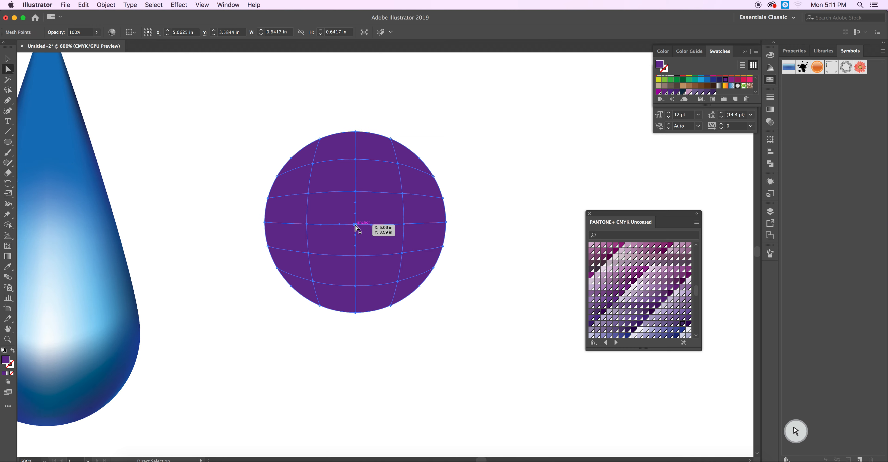
click(702, 82)
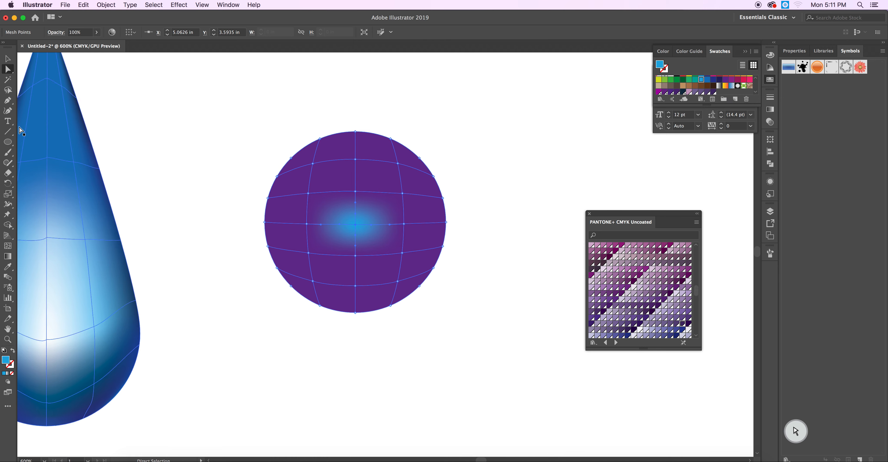
key(cmd+z)
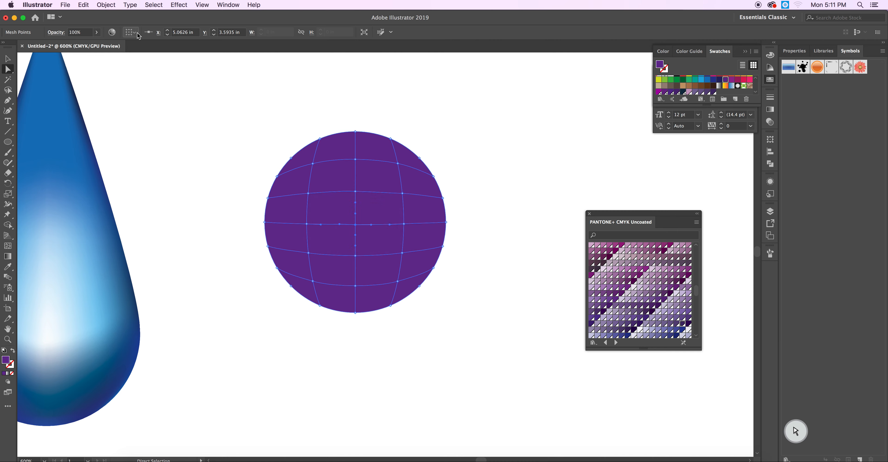
click(102, 5)
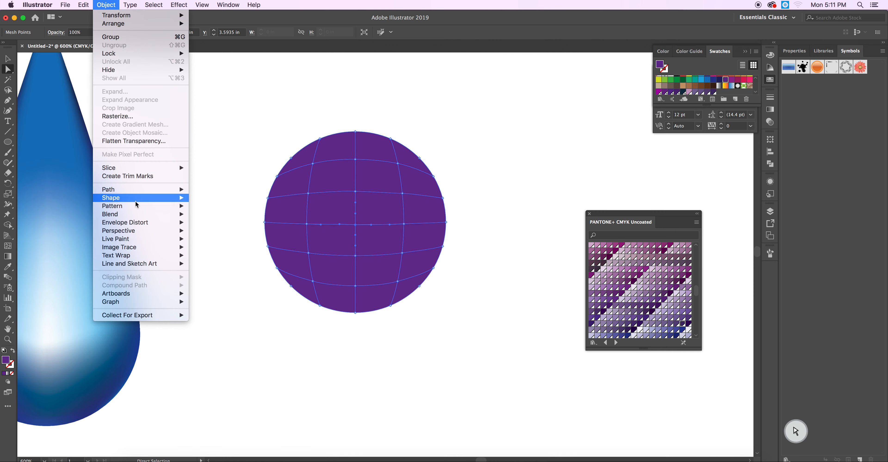
click(276, 118)
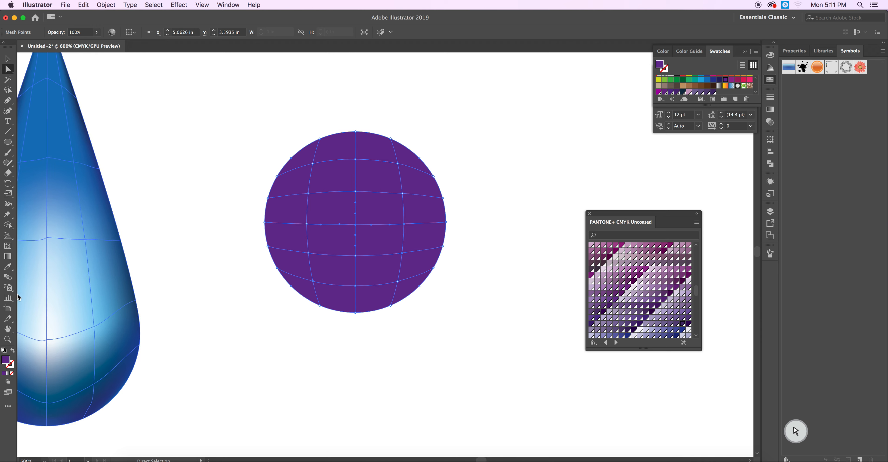
- Delete the circle's vertical mesh lines and its three middle horizontal mesh lines with the Mesh tool, keeping the highest and lowest rows
click(9, 247)
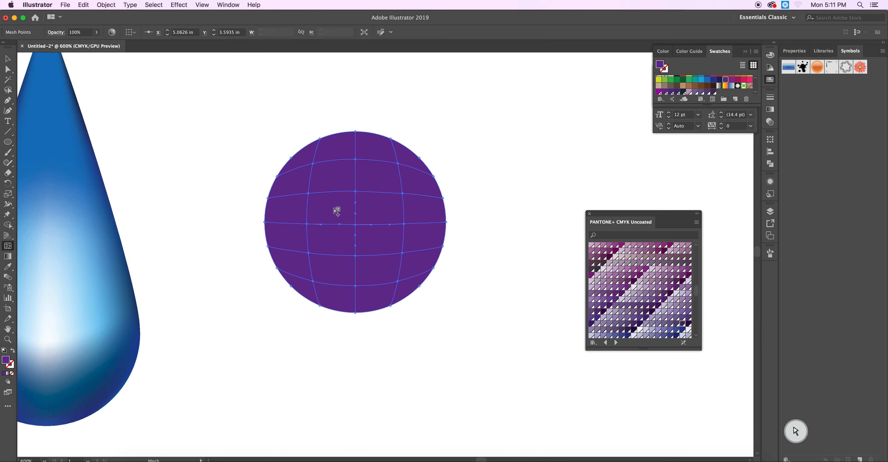
alt+click(308, 226)
alt+click(404, 225)
alt+click(355, 192)
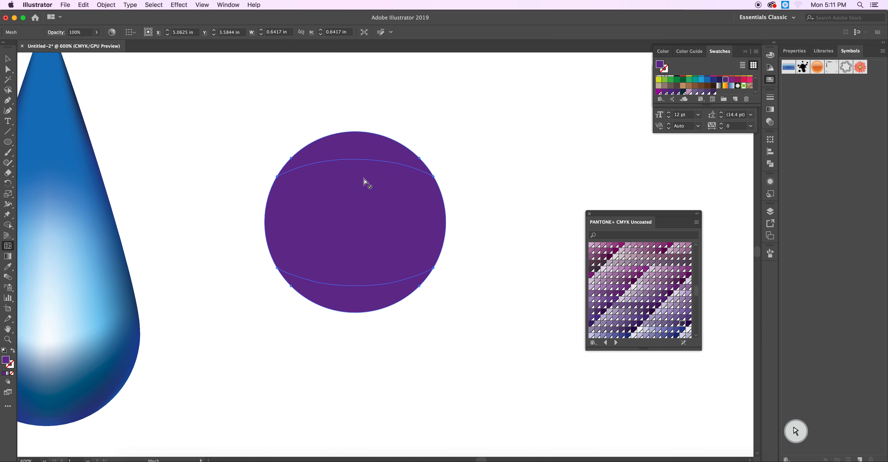
- Add a mesh point at the circle's centre and one on either side of it along the middle row
click(353, 221)
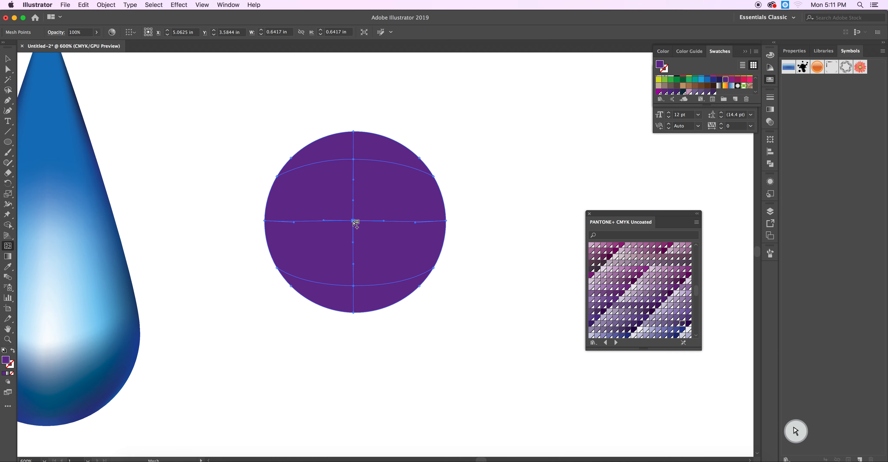
click(302, 221)
click(411, 221)
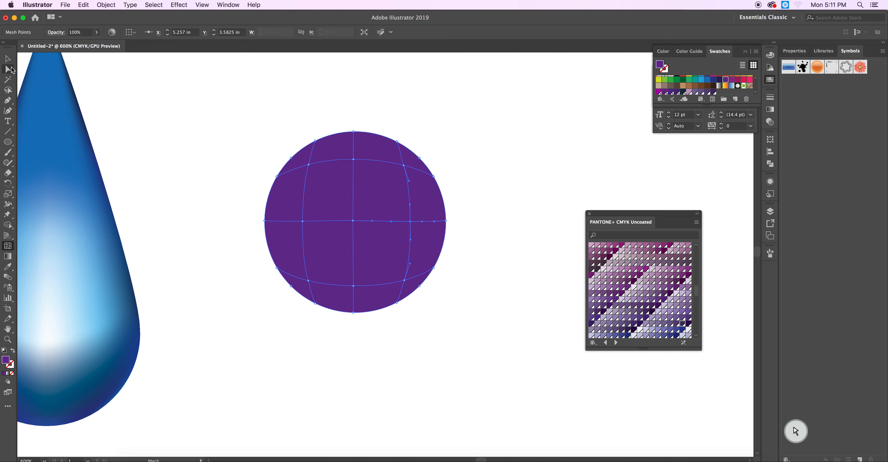
- Colour the circle's centre mesh point with a bright sky blue from the PANTONE+ CMYK Uncoated swatches
click(7, 69)
click(354, 222)
drag(695, 292, 695, 302)
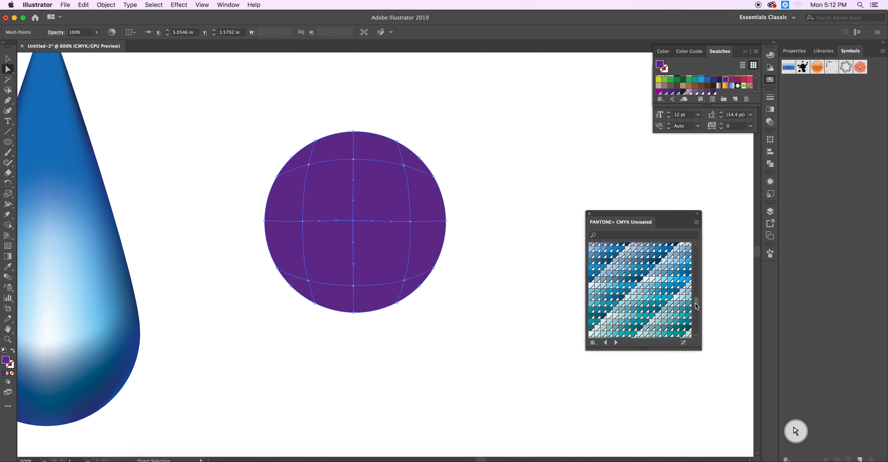
click(676, 280)
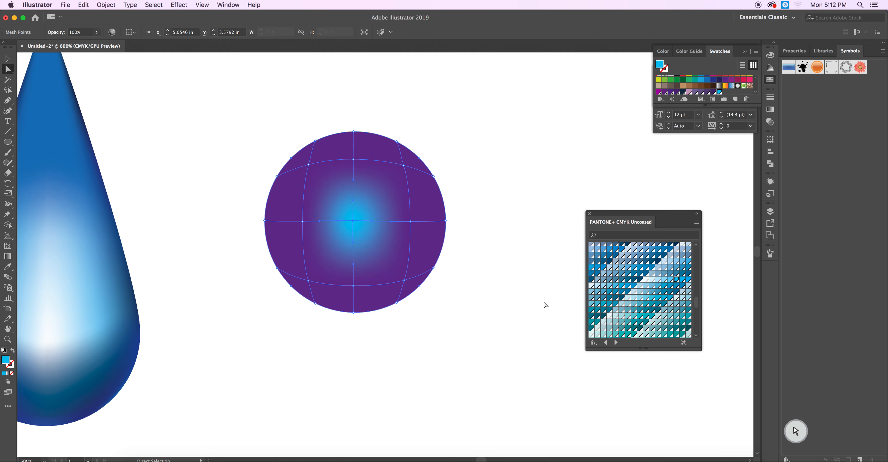
- Colour the inner mesh points left, right, above and below the centre with a dark blue PANTONE+ CMYK Uncoated swatch
click(302, 222)
click(609, 262)
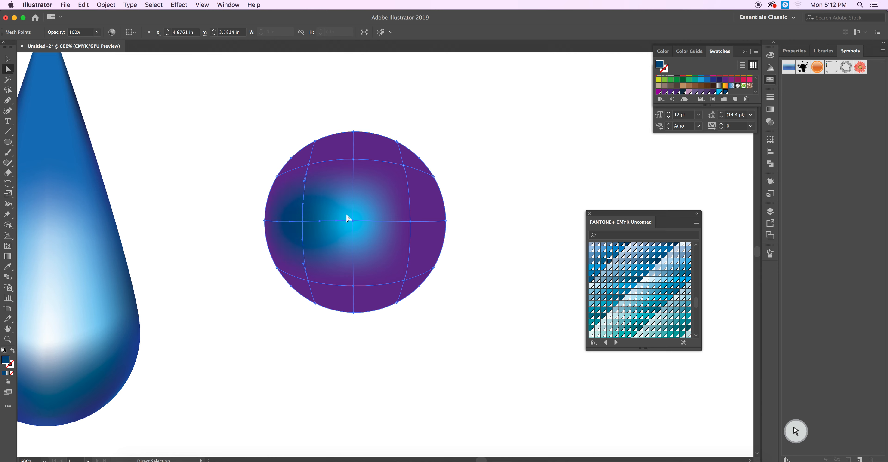
click(410, 221)
click(610, 263)
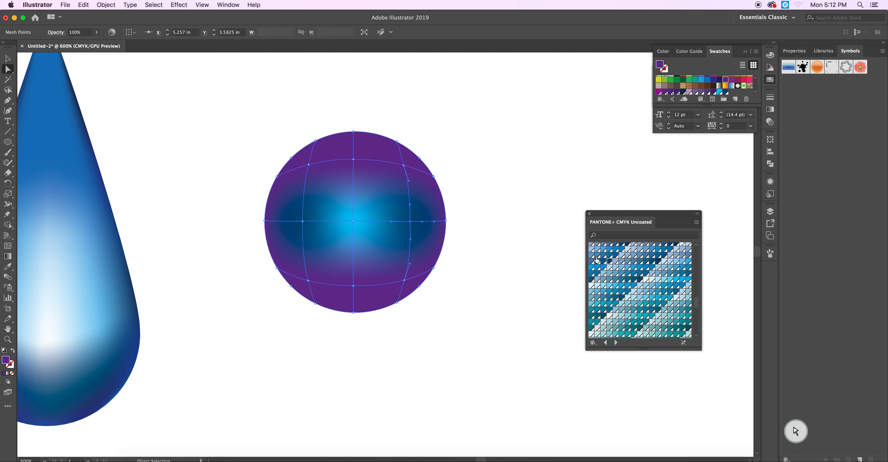
click(354, 159)
click(354, 286)
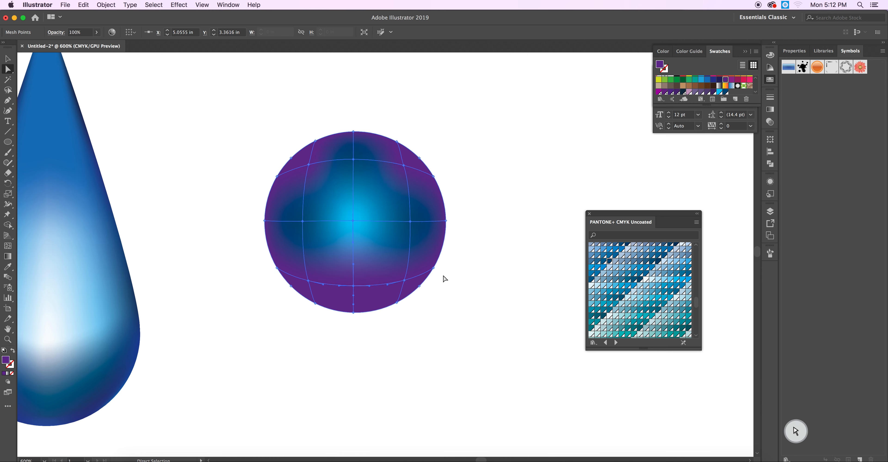
click(609, 263)
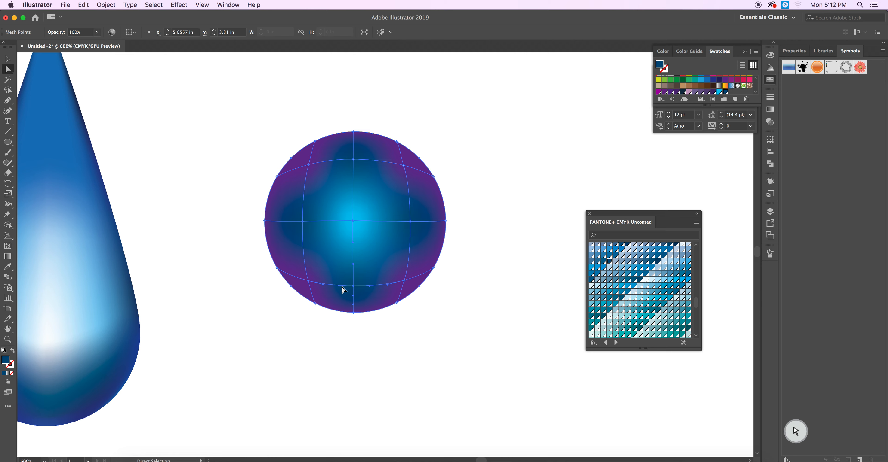
- Adjust the horizontal handles of the mesh point below the centre and lengthen the vertical handles of the point left of it
drag(339, 286, 384, 286)
click(302, 221)
drag(302, 243, 302, 254)
drag(303, 204, 303, 187)
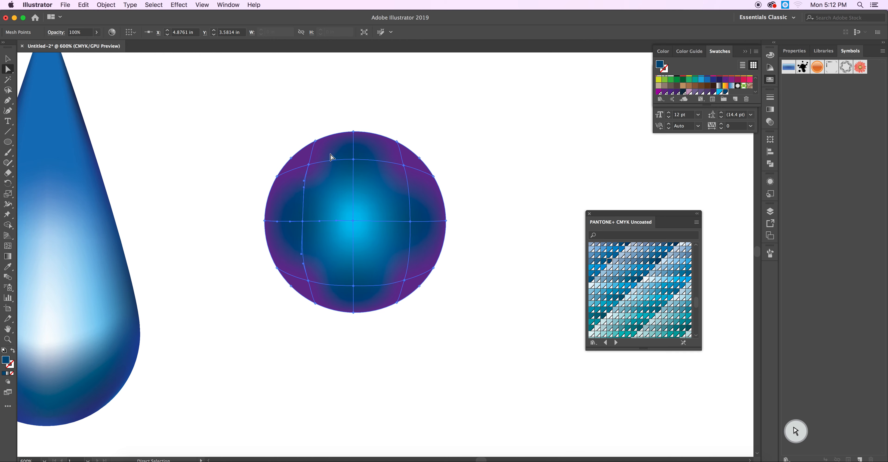
- Adjust the horizontal handles of the mesh point above the centre and lengthen the vertical handles of the point right of it
click(353, 159)
drag(339, 159, 389, 159)
click(410, 222)
drag(411, 241, 411, 257)
drag(413, 205, 413, 193)
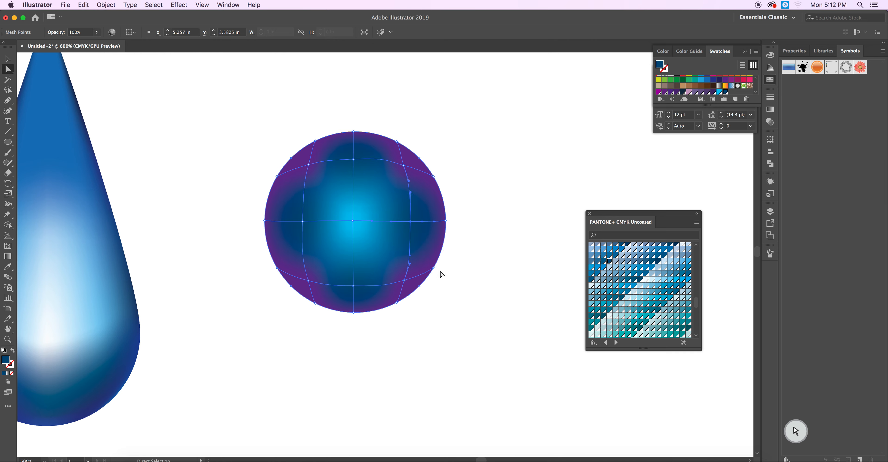
- Move the three inner mesh points of the left column slightly outward toward the circle's edge
click(308, 281)
drag(309, 281, 303, 283)
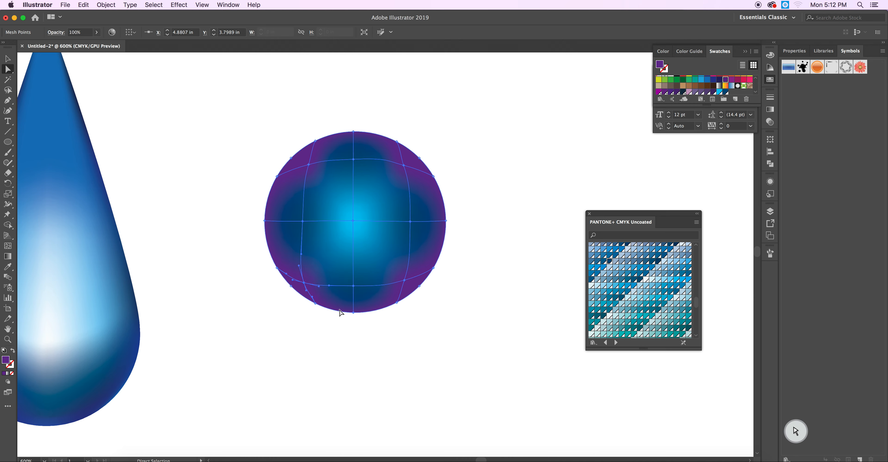
drag(302, 221, 293, 219)
drag(309, 165, 304, 164)
- Move the three inner mesh points of the right column slightly outward toward the circle's edge
drag(404, 166, 408, 164)
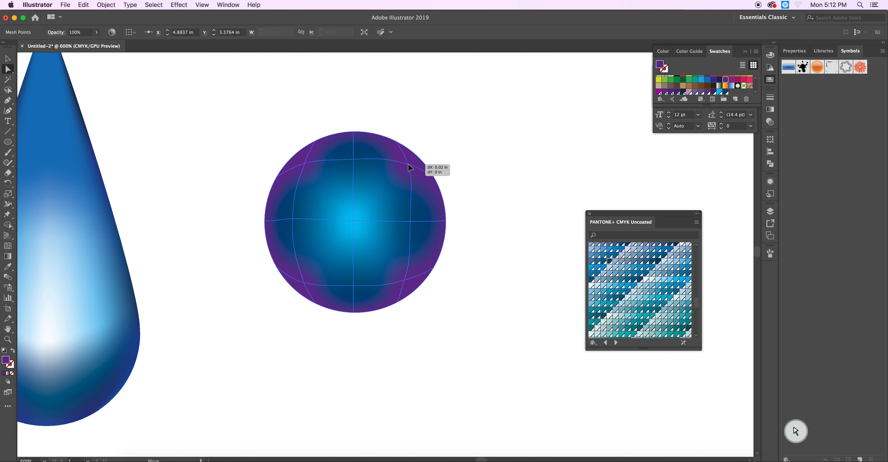
key(super+z)
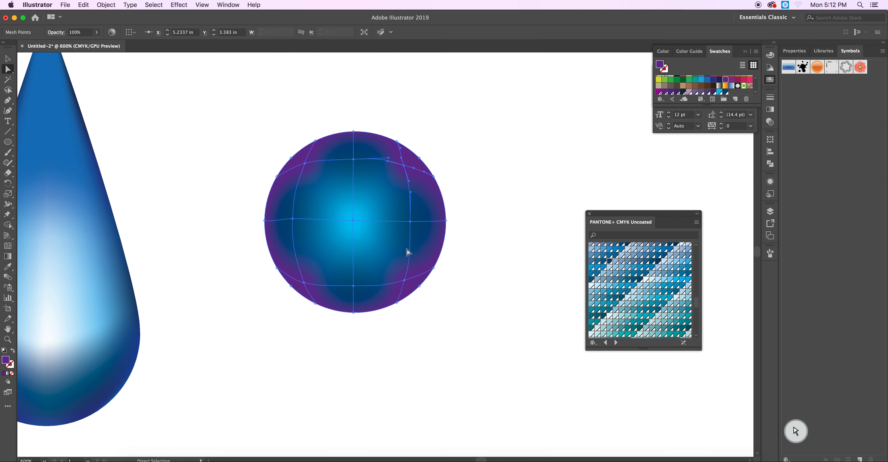
drag(410, 221, 417, 220)
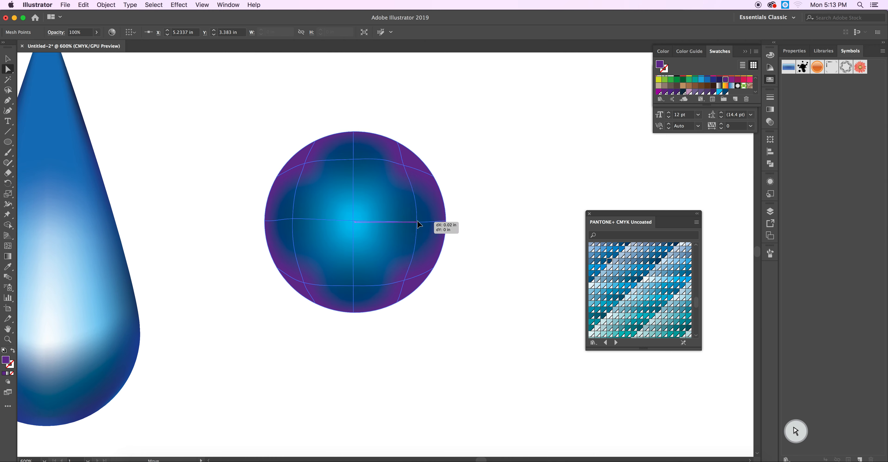
click(403, 166)
drag(409, 181, 410, 166)
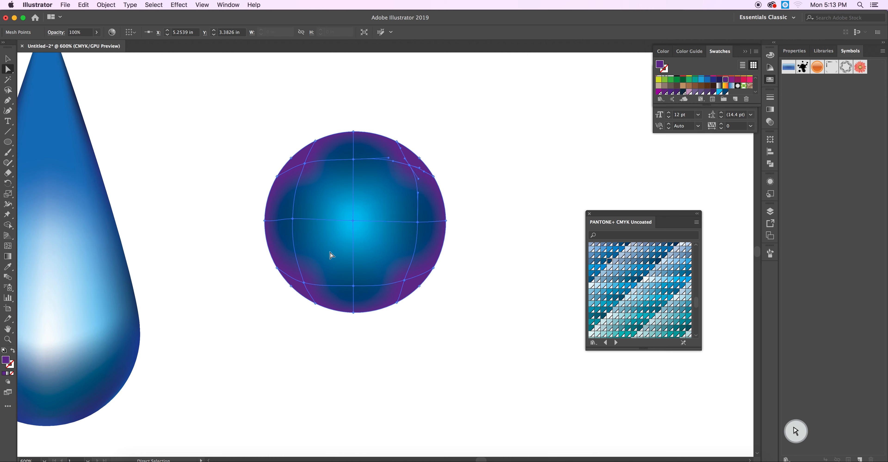
drag(404, 279, 408, 282)
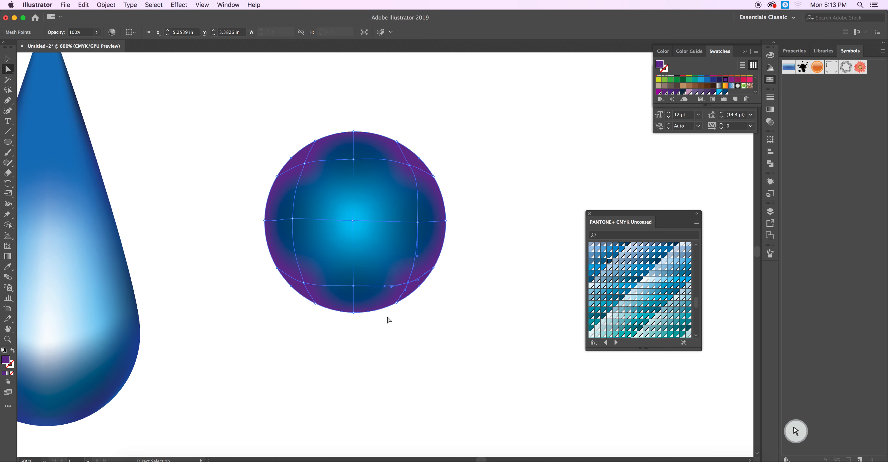
- Deselect the circle and view it together with both water drops
click(305, 286)
click(424, 347)
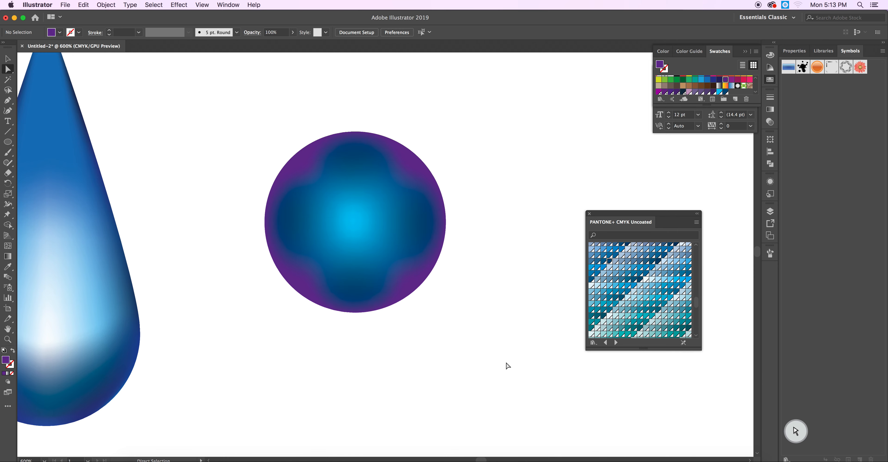
key(super+minus)
key(super+minus)
key(super+minus)
key(super+minus)
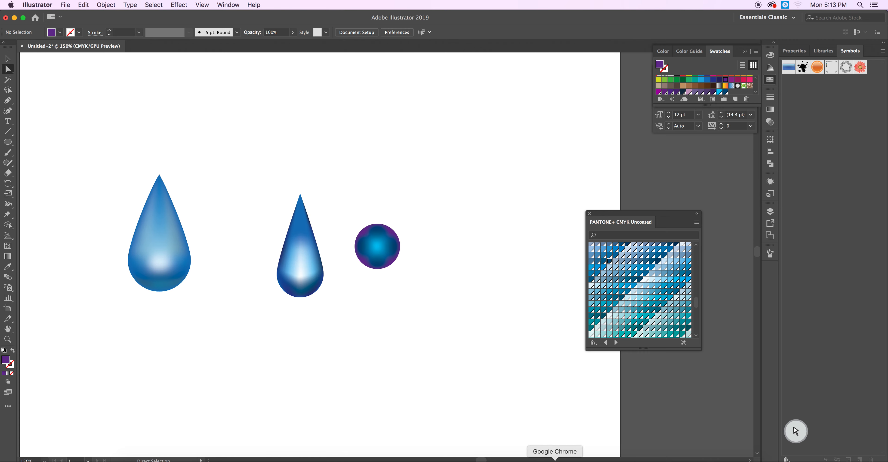
- Switch to Chrome and search Google Images for "real drop of water" in a new browser tab
click(554, 460)
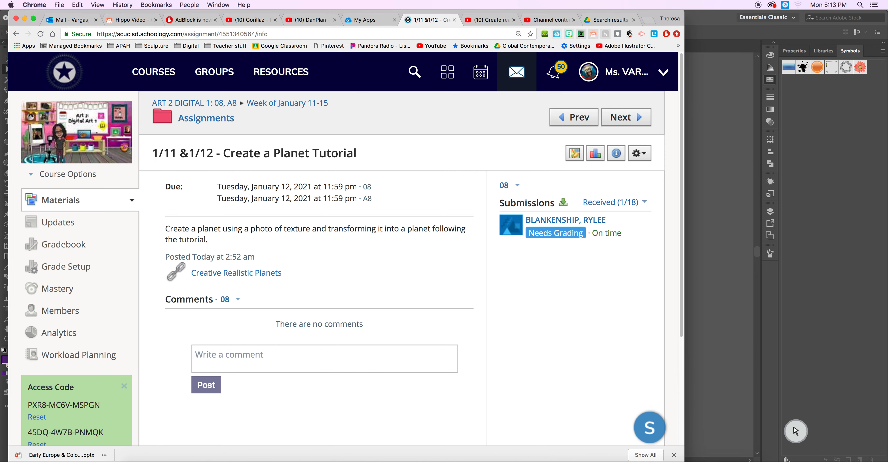
click(655, 22)
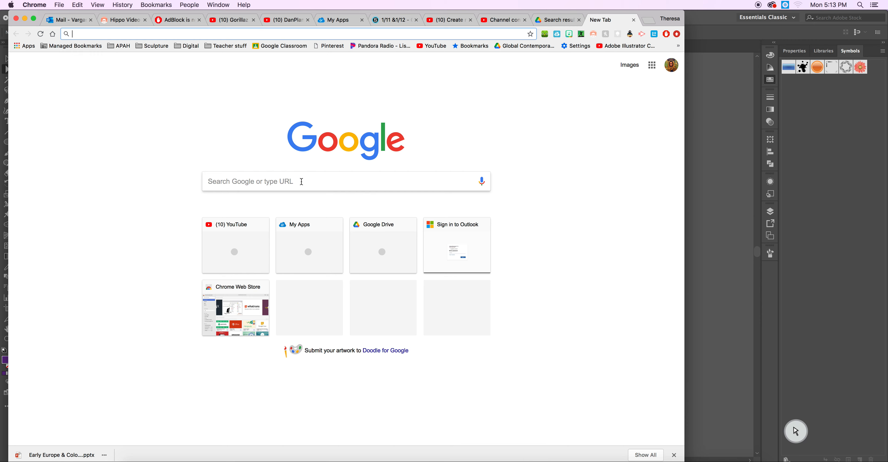
text(reral)
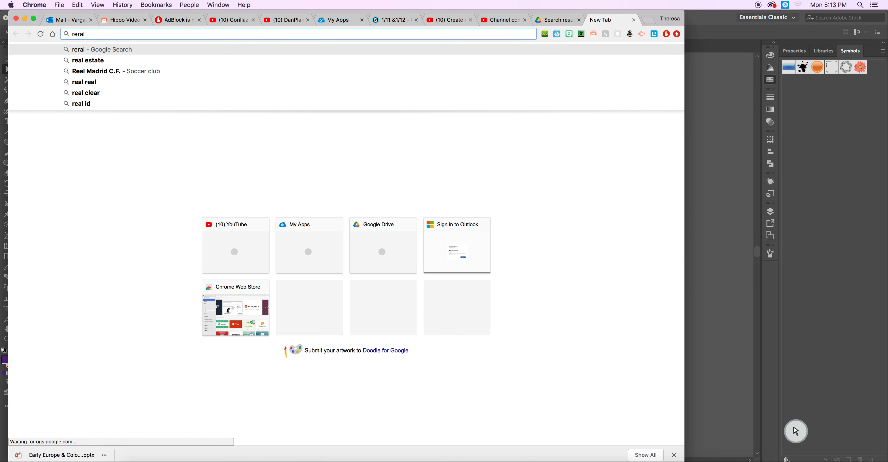
text( drop)
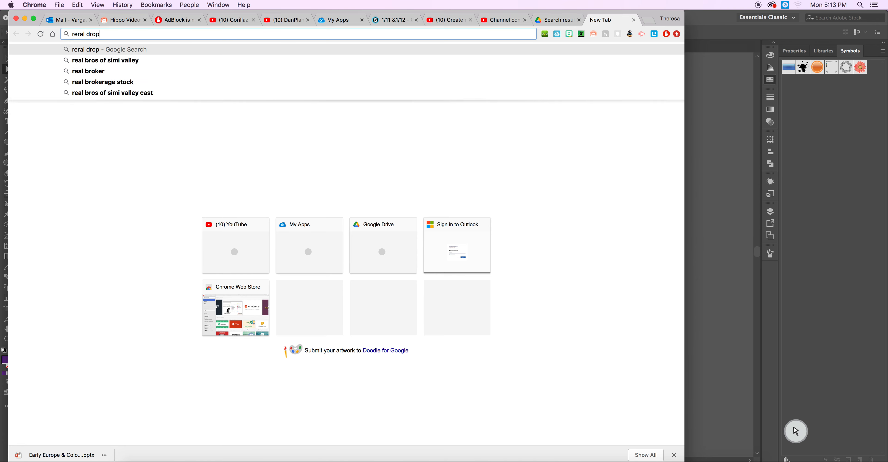
text( of water)
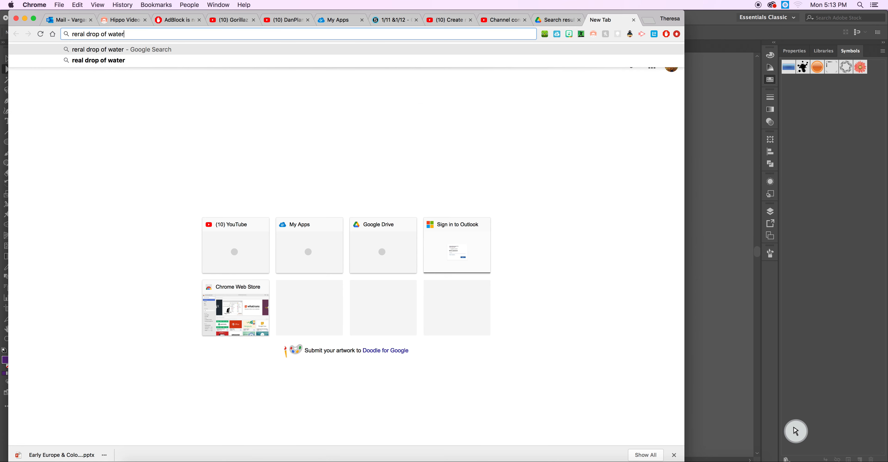
key(Return)
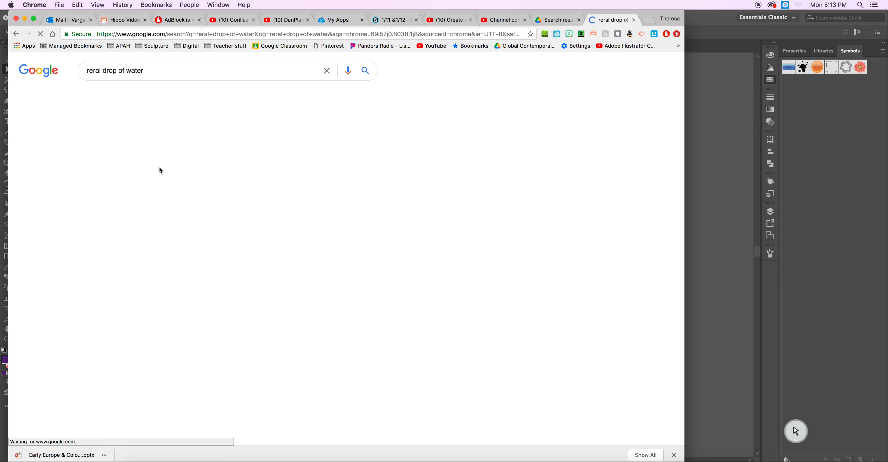
click(160, 100)
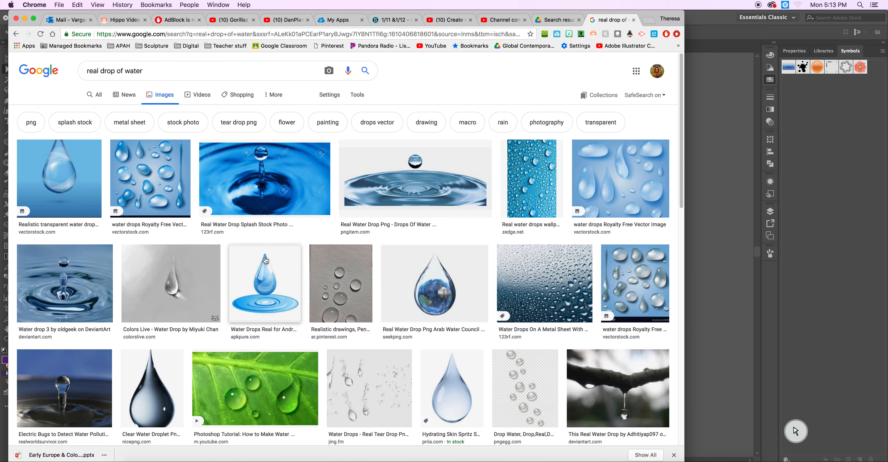
- Examine the water drop image results, previewing several drops for how their highlights and shadows are shaped
click(160, 392)
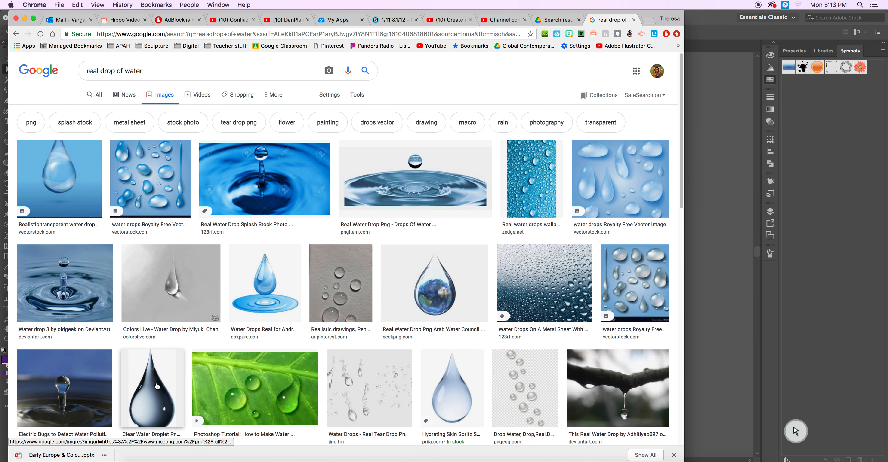
click(137, 423)
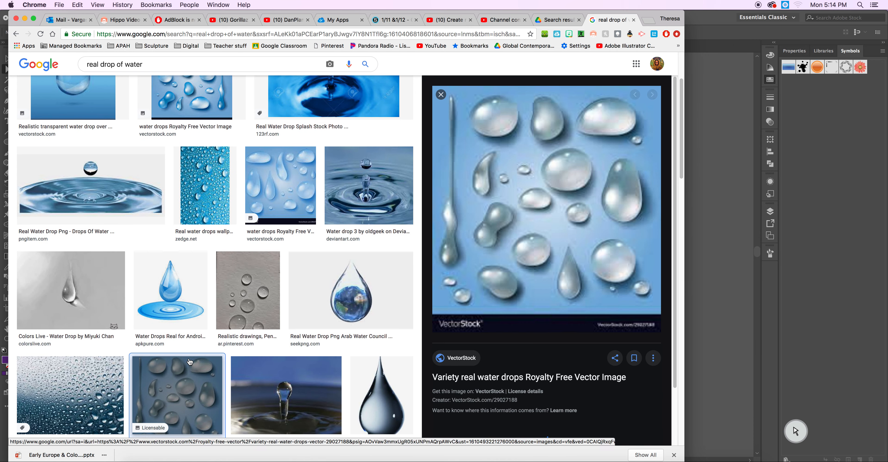
click(177, 370)
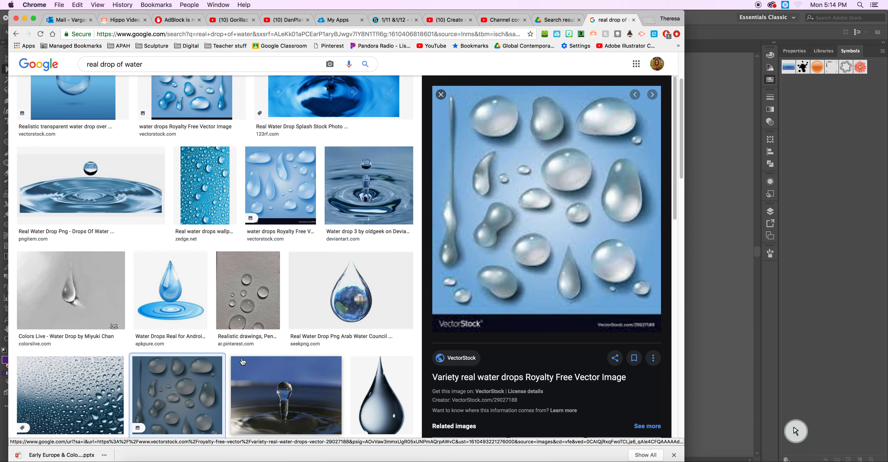
click(79, 306)
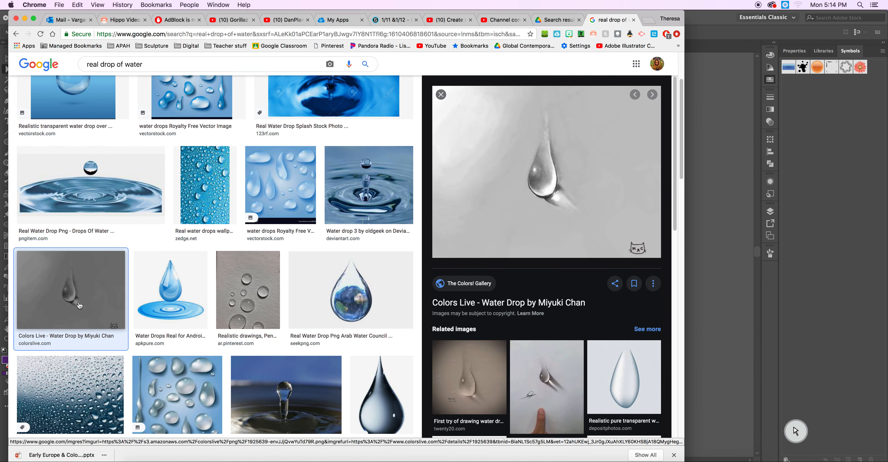
scroll(295, 408, down, 7)
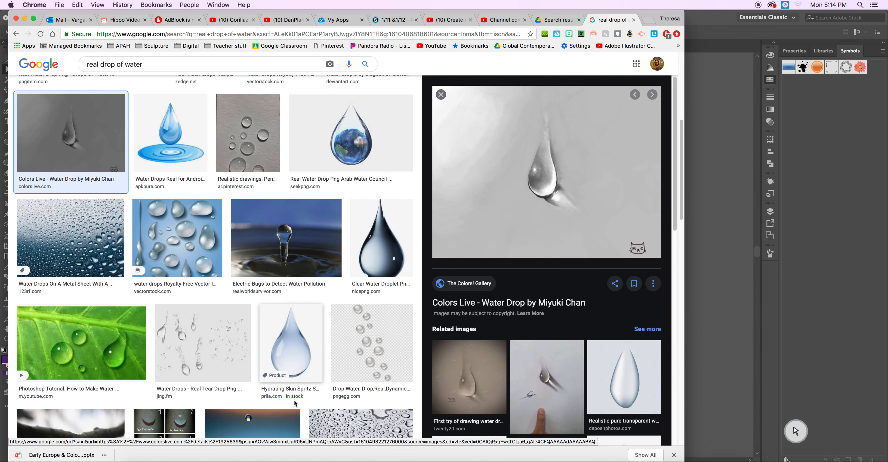
click(130, 298)
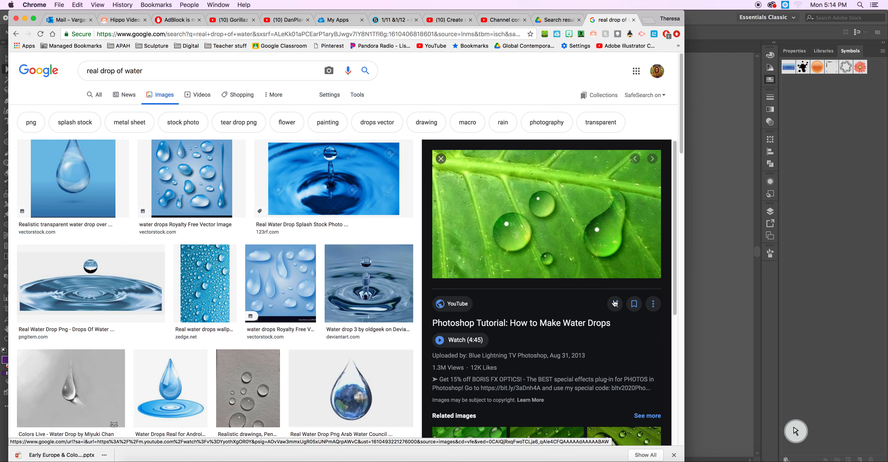
- Return to Illustrator and draw a white circle about 0.08 in wide near the lower left of the larger drop
click(717, 116)
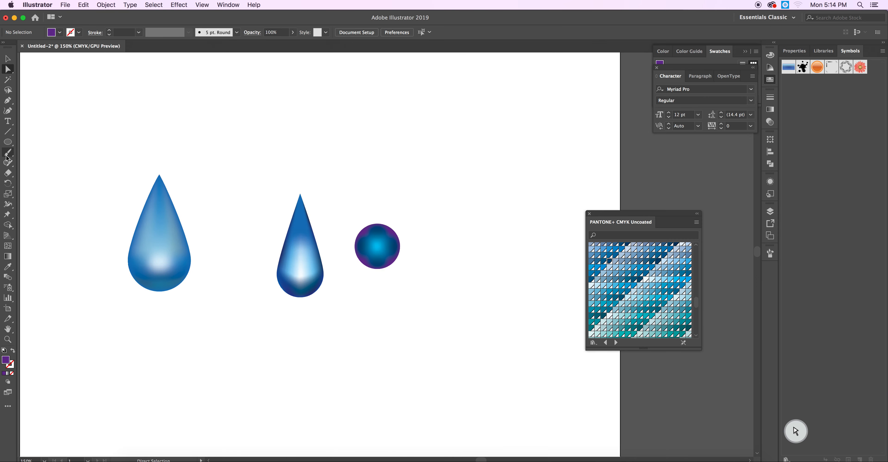
click(8, 143)
click(48, 34)
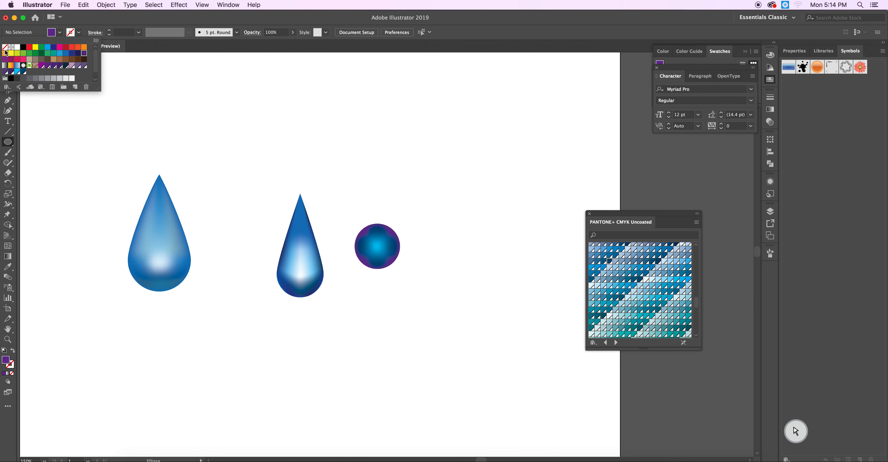
click(17, 47)
click(39, 34)
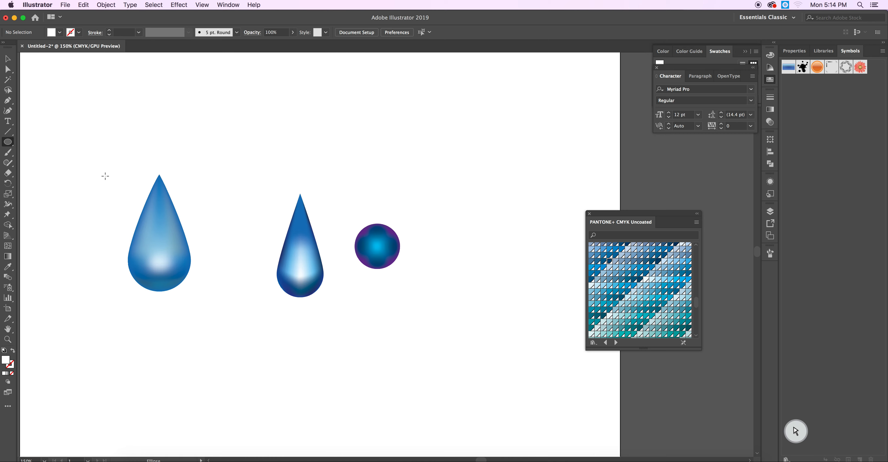
drag(146, 246, 146, 253)
key(v)
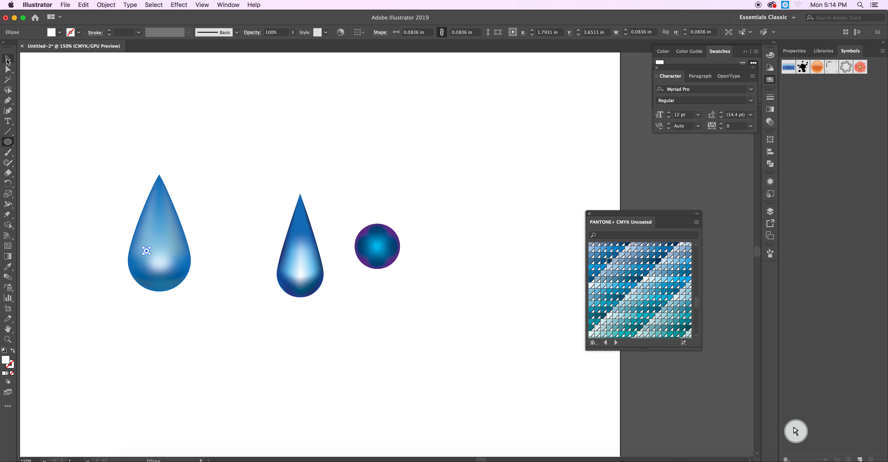
click(86, 95)
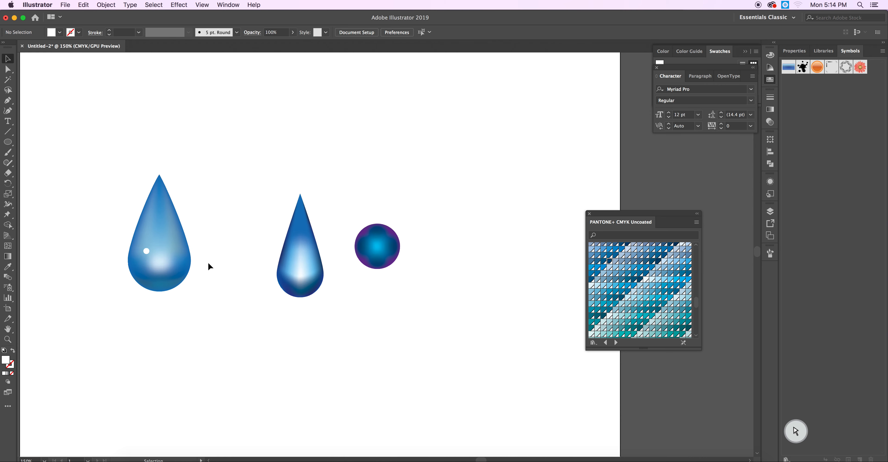
- Apply a Gaussian Blur with a 5.9-pixel radius to the small white circle and deselect it
click(146, 250)
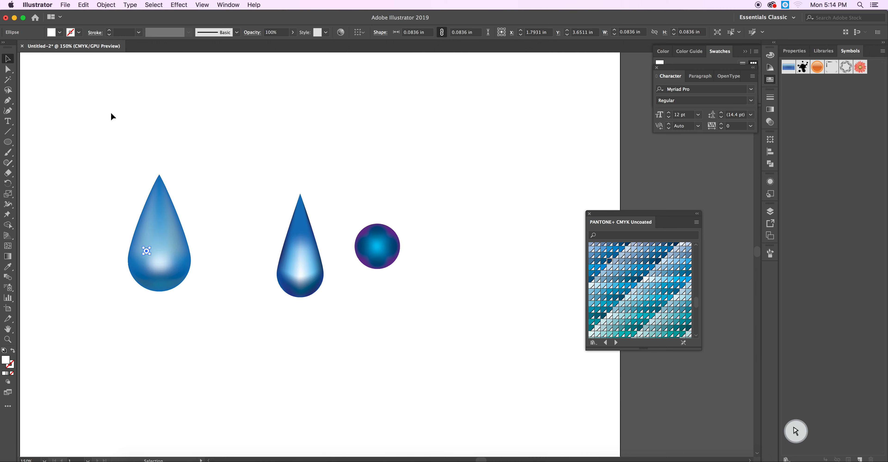
click(106, 5)
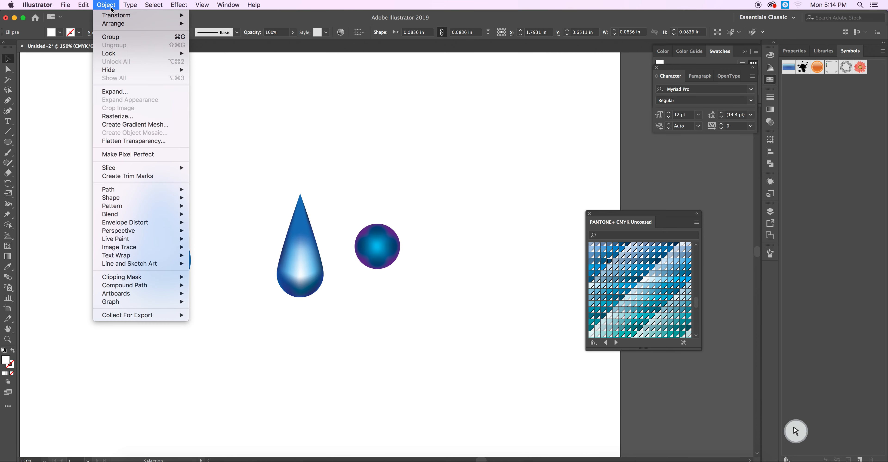
mouse_move(119, 17)
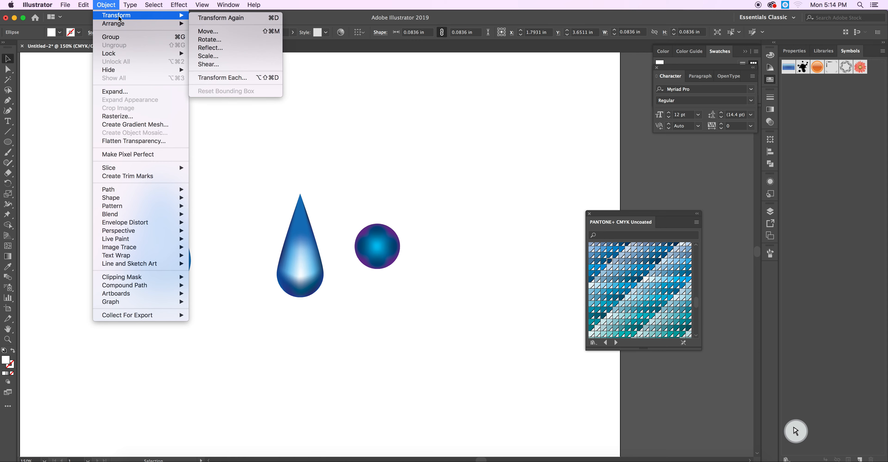
click(179, 4)
click(179, 5)
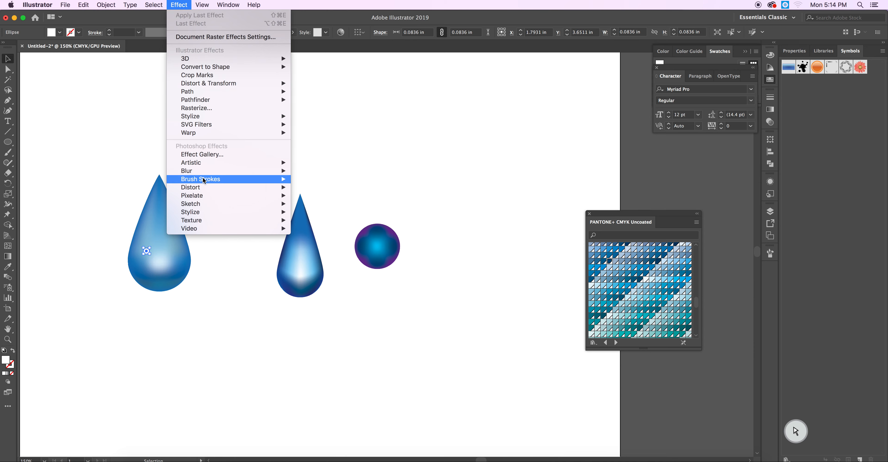
mouse_move(214, 165)
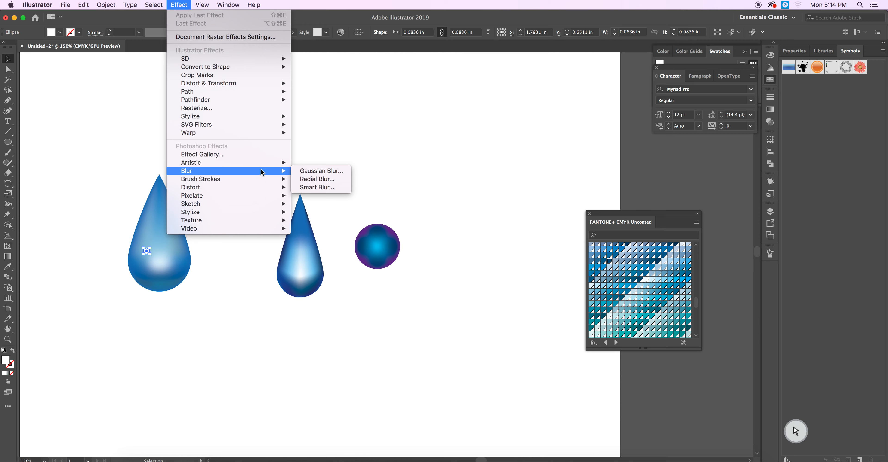
click(317, 171)
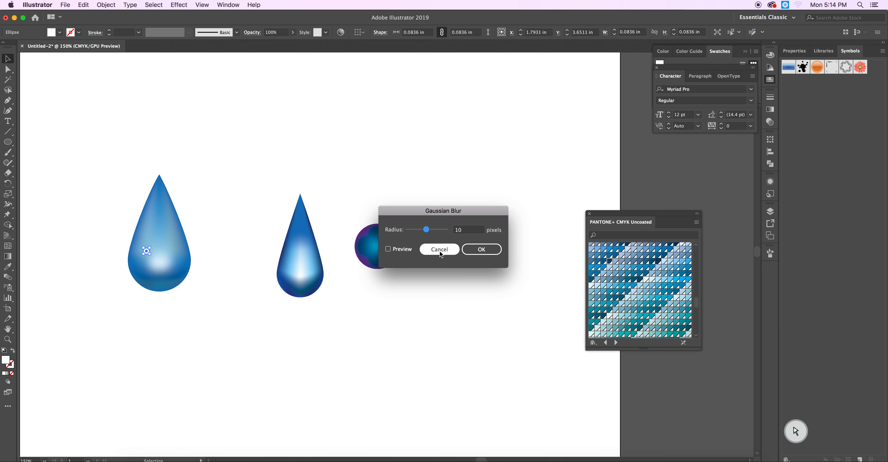
drag(430, 233, 427, 234)
click(484, 254)
click(388, 249)
mouse_move(426, 234)
mouse_down()
mouse_move(435, 235)
mouse_move(419, 234)
mouse_up()
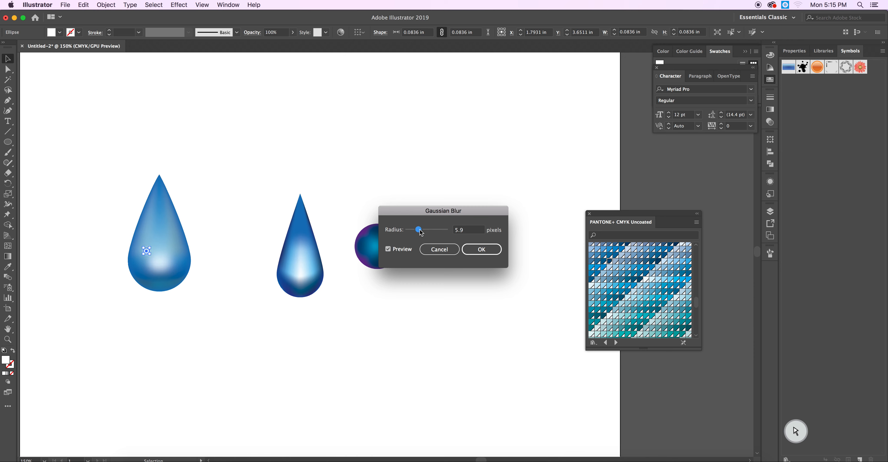
click(482, 249)
click(230, 319)
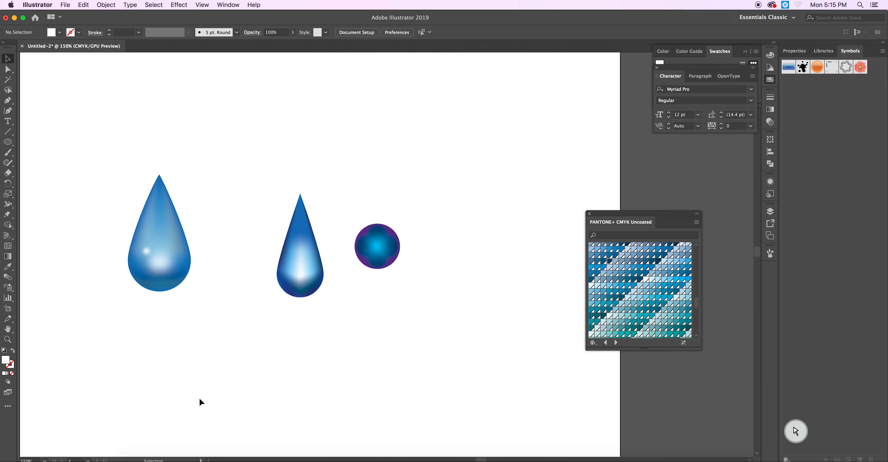
- Draw a narrow white ellipse about 0.04 by 0.21 in just above the blurred highlight on the larger drop
click(10, 142)
drag(147, 230, 144, 244)
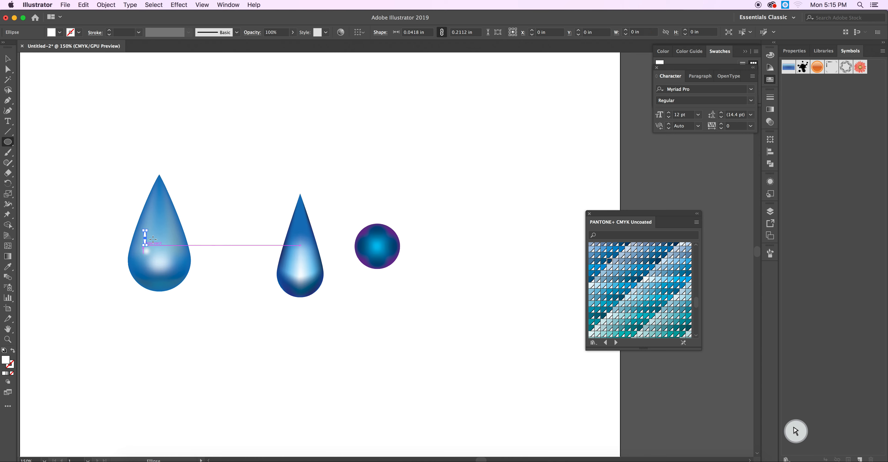
click(10, 71)
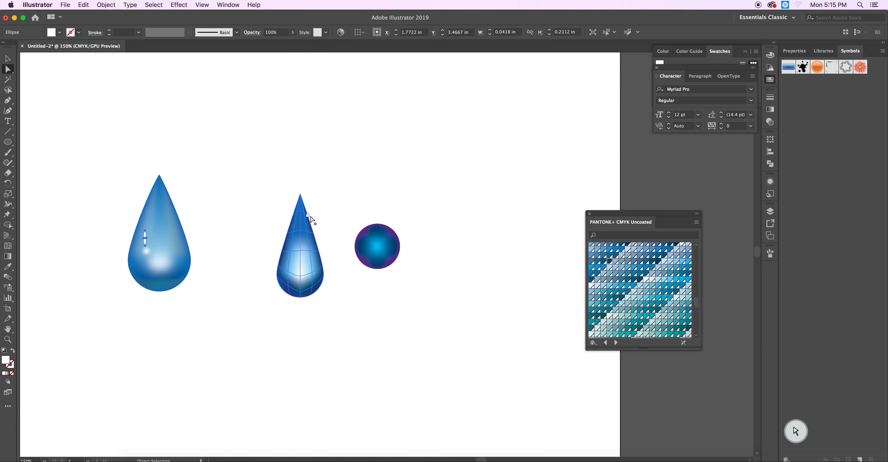
- Reshape the narrow ellipse into a slanted, curved sliver by shifting its upper anchor right and its lower anchor and handle left
key(super+equal)
key(super+equal)
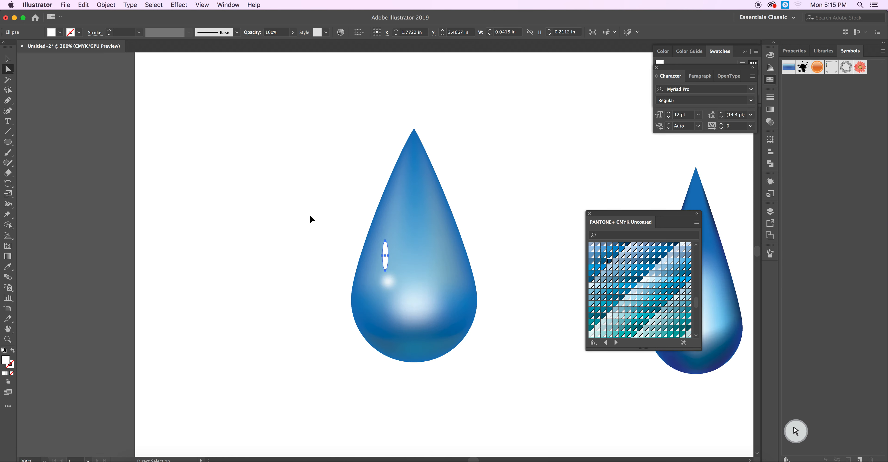
key(super+equal)
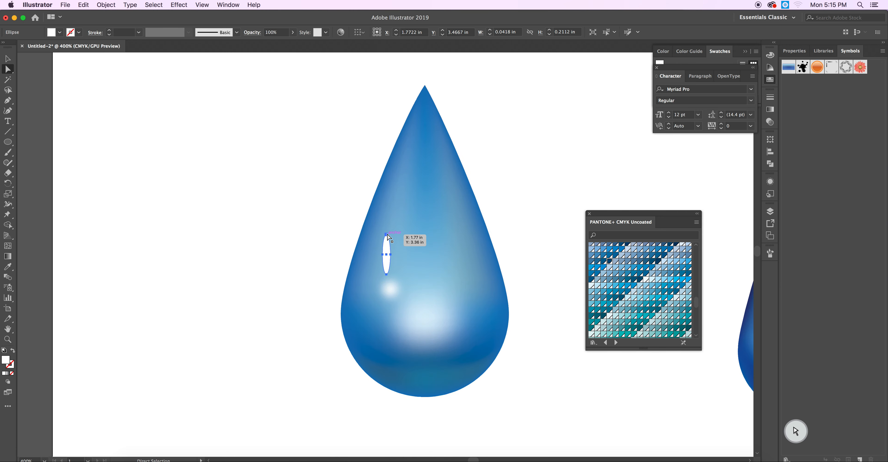
drag(388, 237, 394, 237)
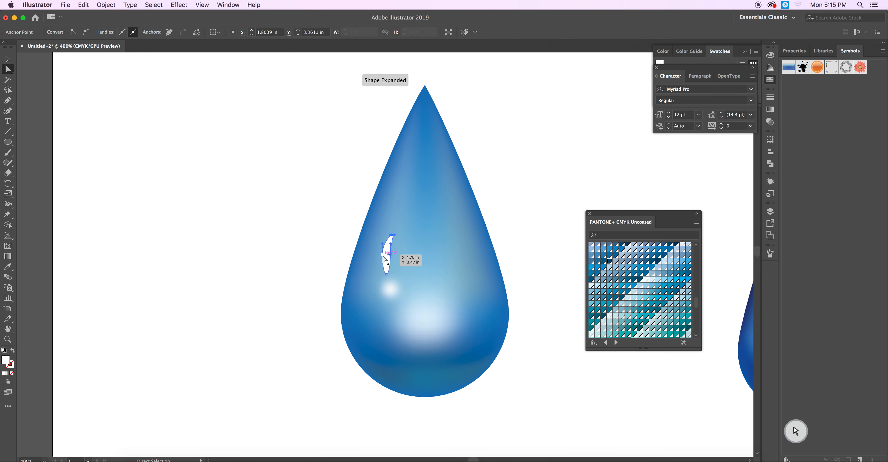
drag(385, 275, 382, 276)
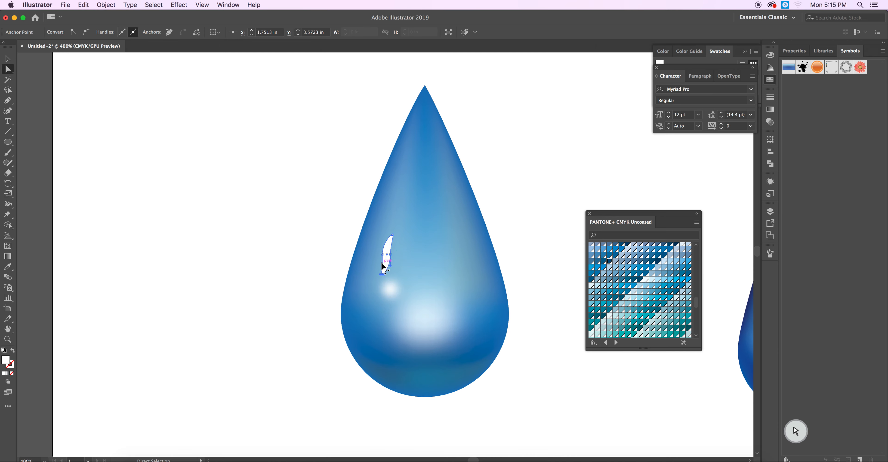
drag(382, 266, 379, 265)
- Apply a Gaussian Blur to the white sliver highlight
click(8, 59)
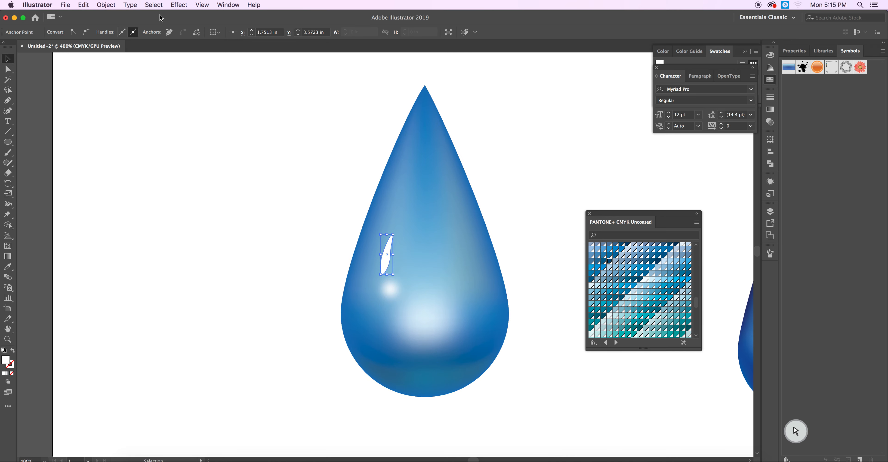
click(180, 5)
mouse_move(208, 171)
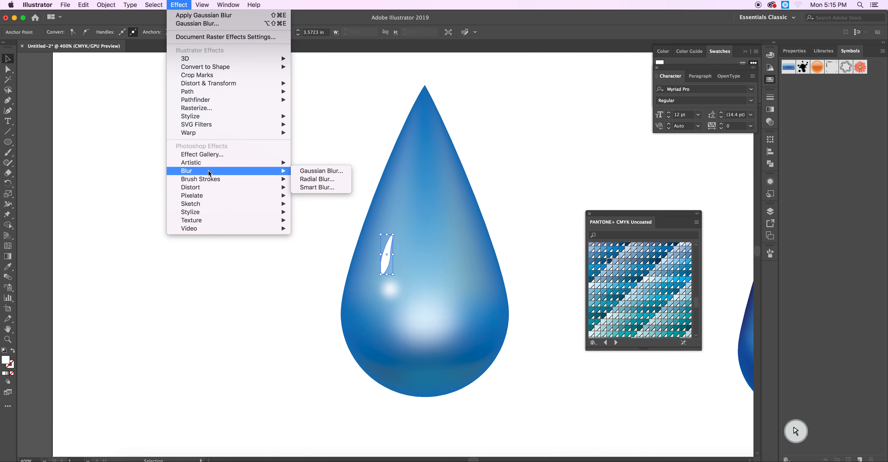
click(307, 174)
drag(489, 220, 558, 189)
click(580, 221)
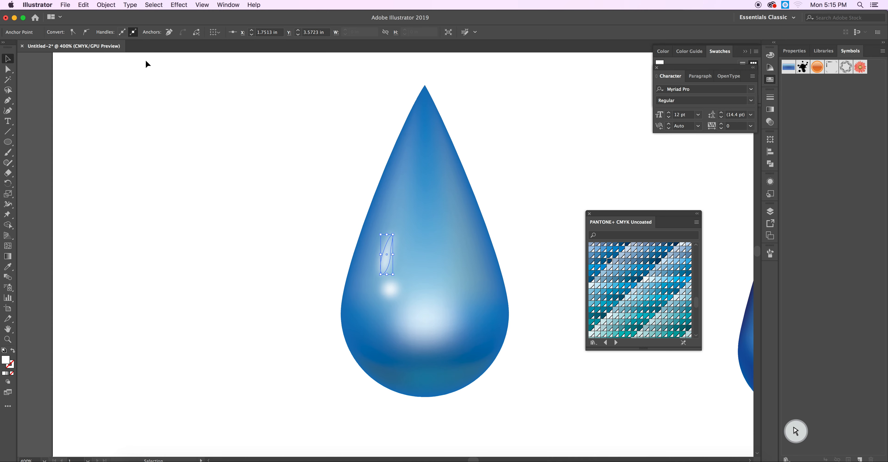
- Undo the last blur on the white sliver highlight and apply a Gaussian Blur with a 5.8-pixel radius instead
key(super+z)
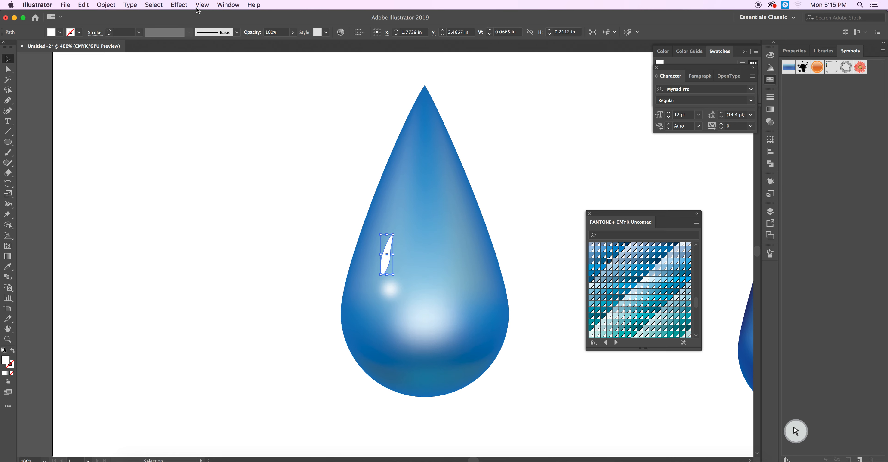
click(179, 4)
mouse_move(212, 173)
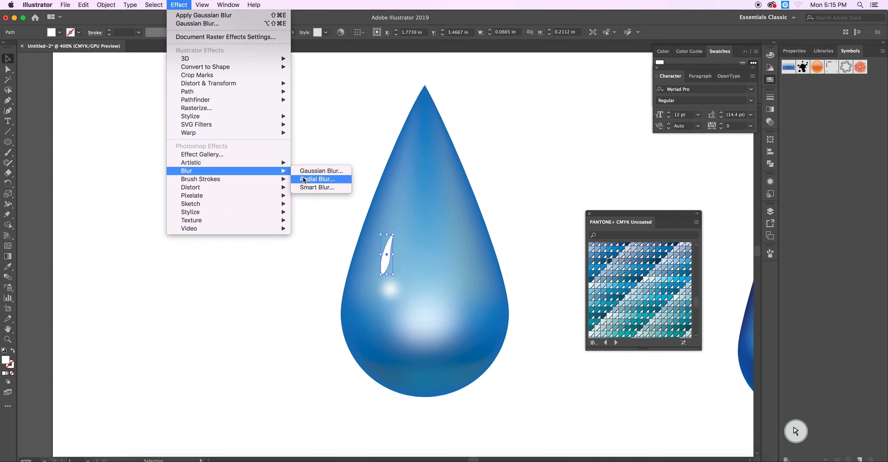
click(308, 171)
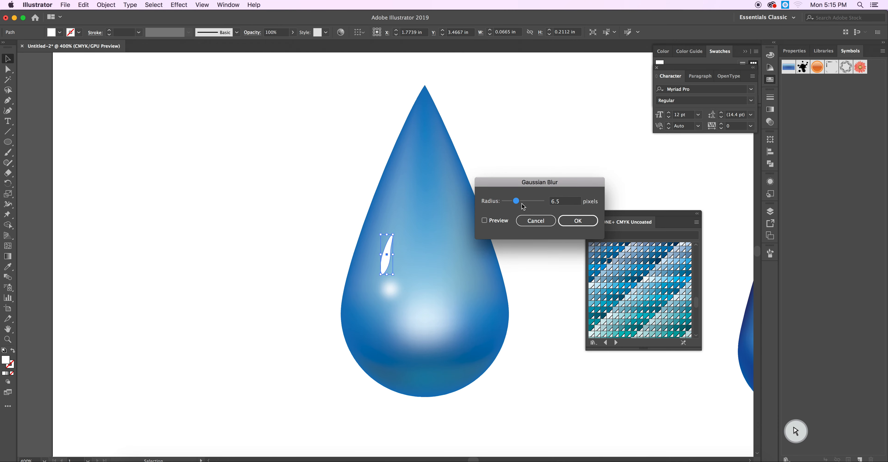
drag(517, 203, 515, 202)
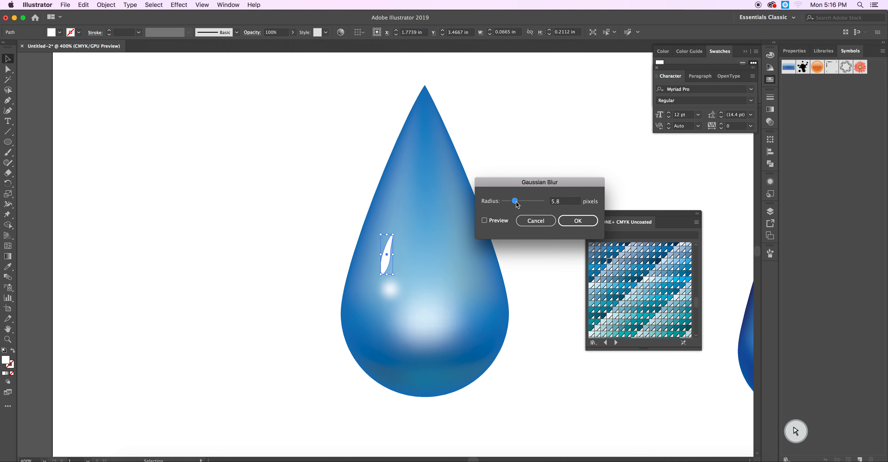
click(576, 222)
click(318, 319)
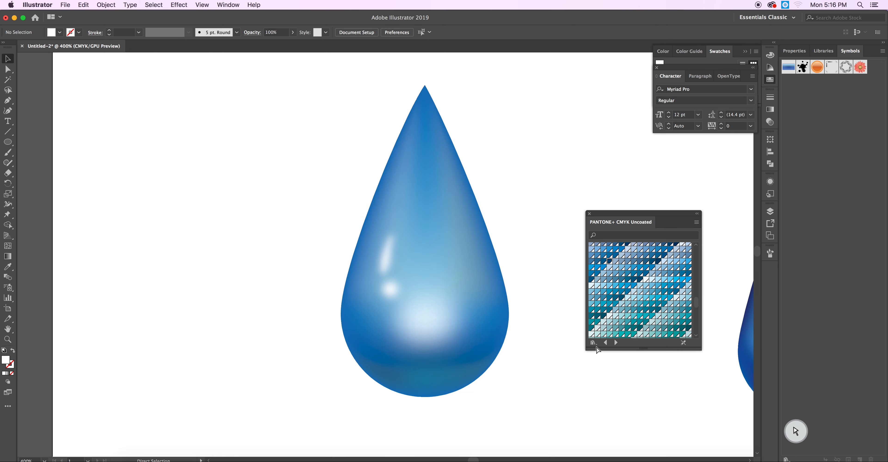
key(super+1)
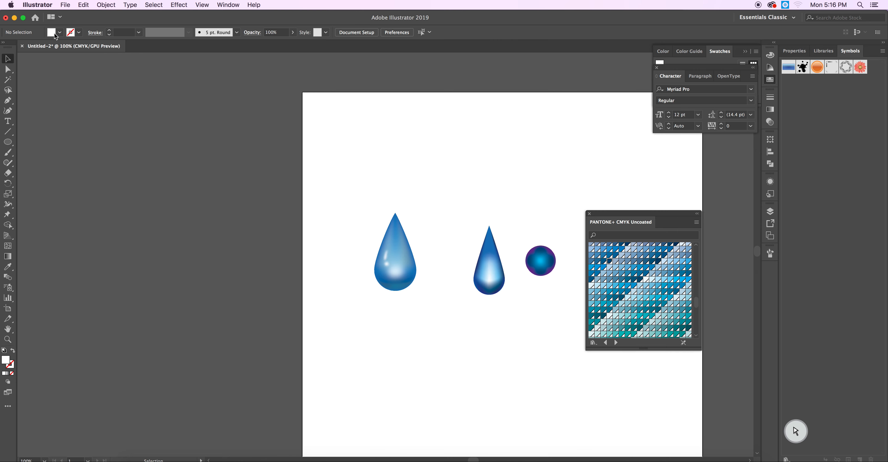
right_click(502, 459)
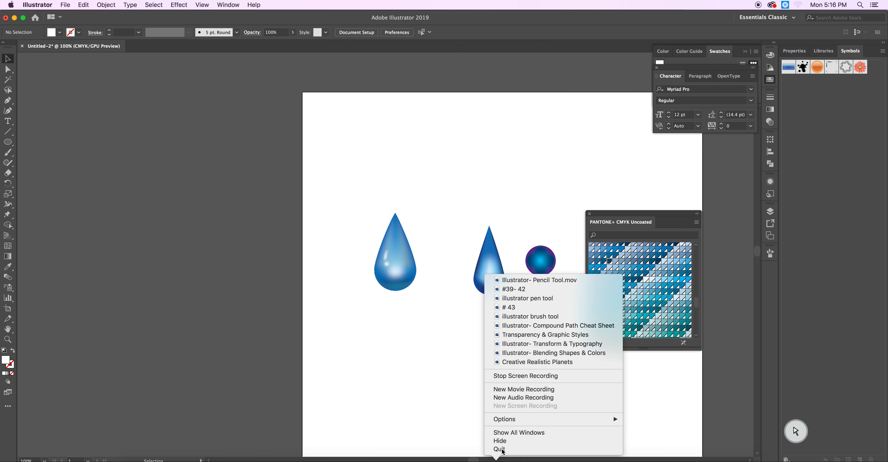